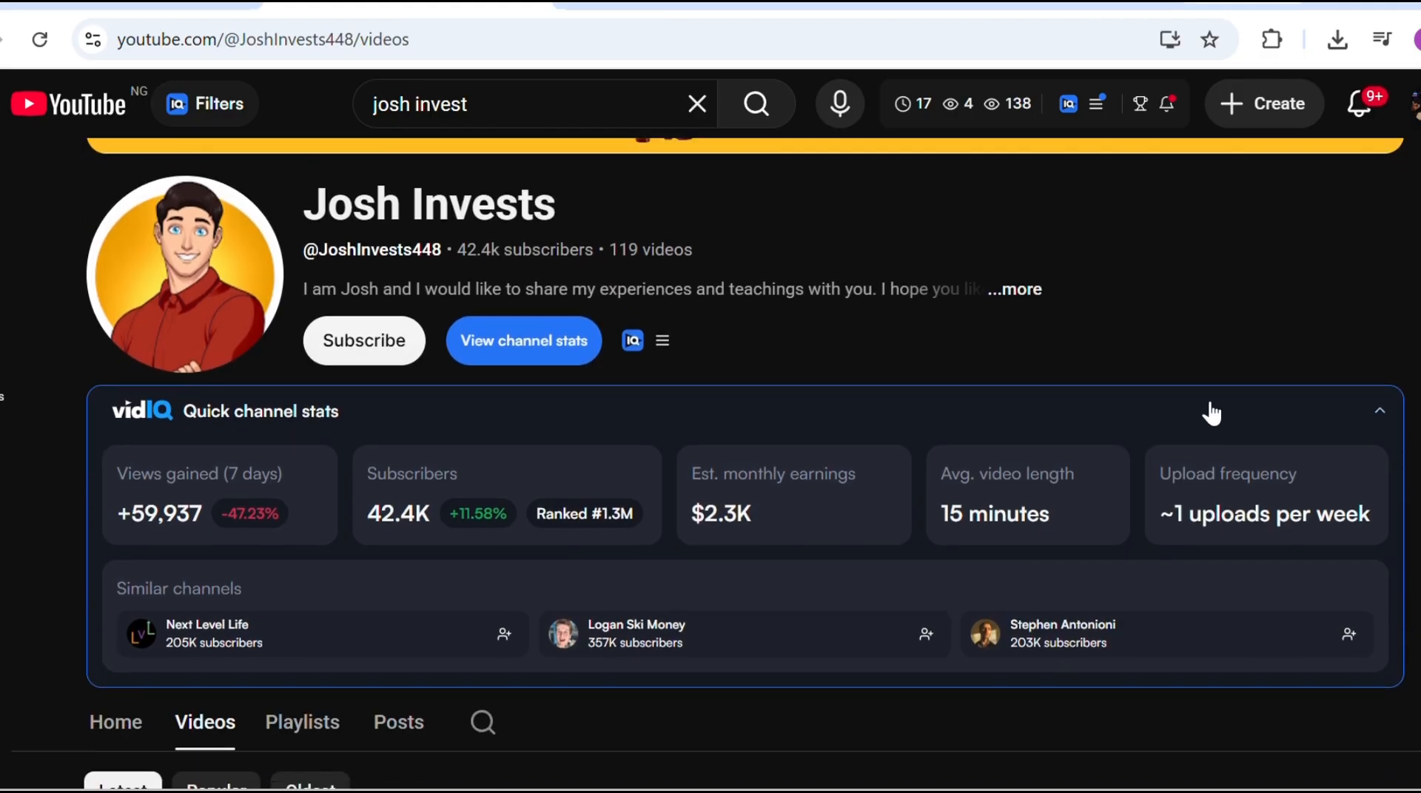
Sort the Josh Invests channel's videos by popularity.
scroll(1211, 412, "down", 3)
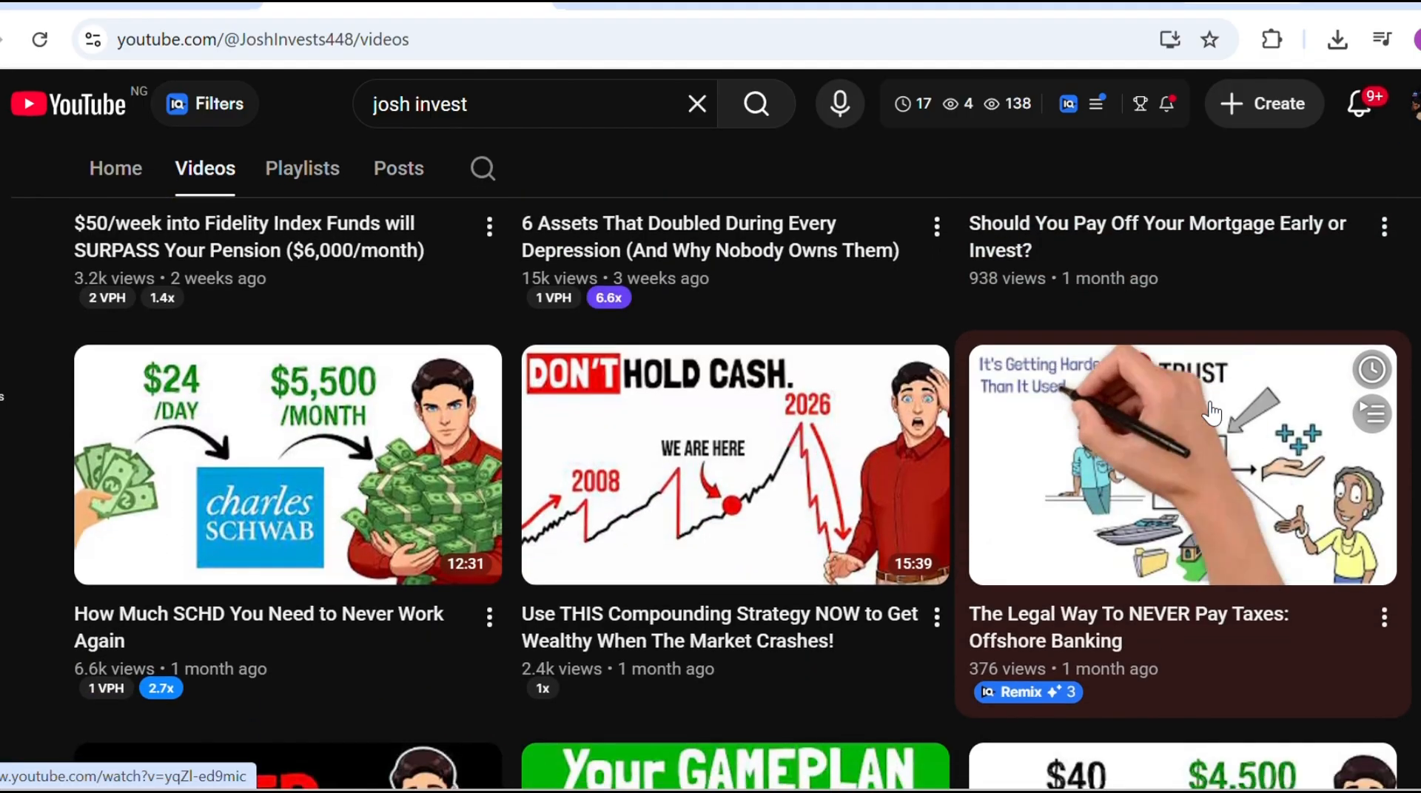
scroll(1211, 412, "up", 5)
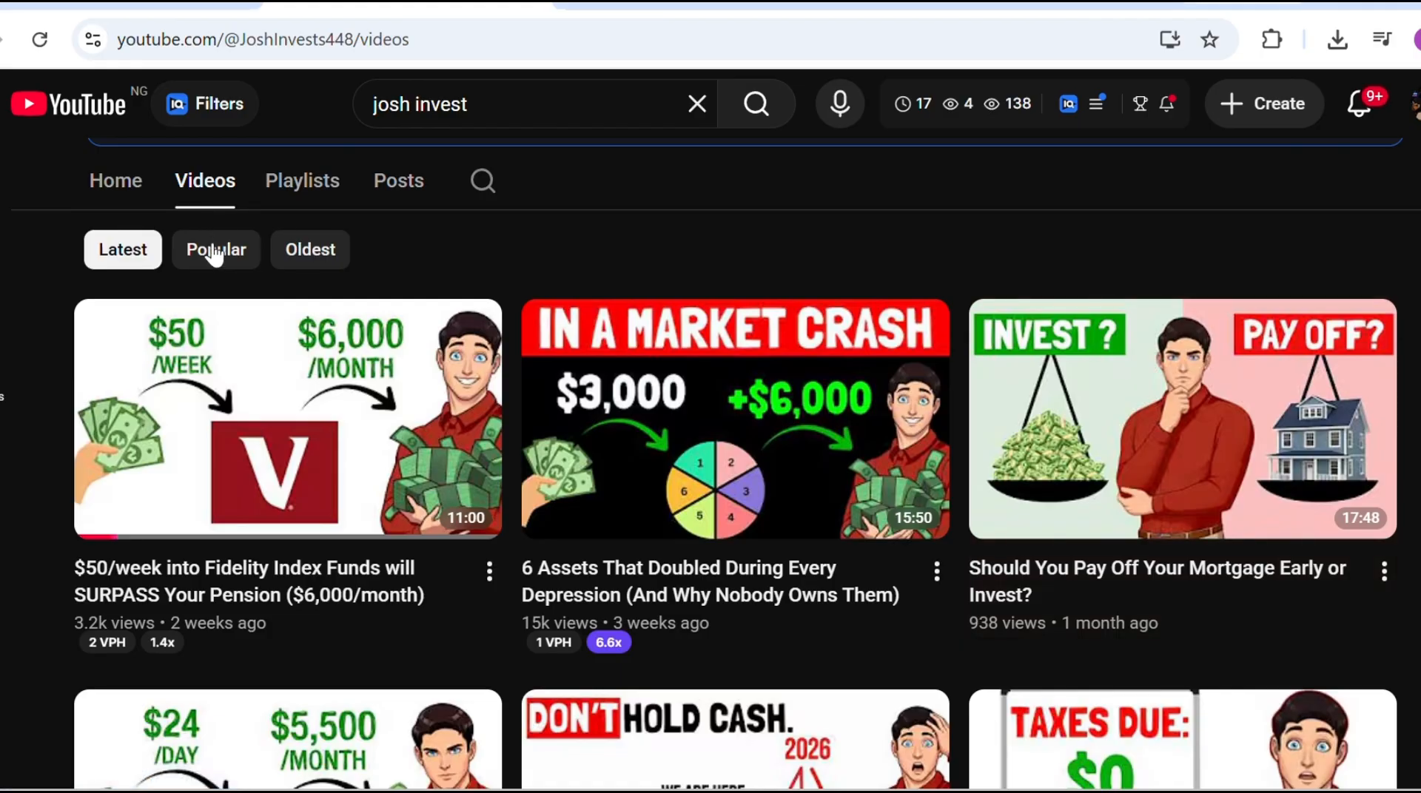
left_click(215, 255)
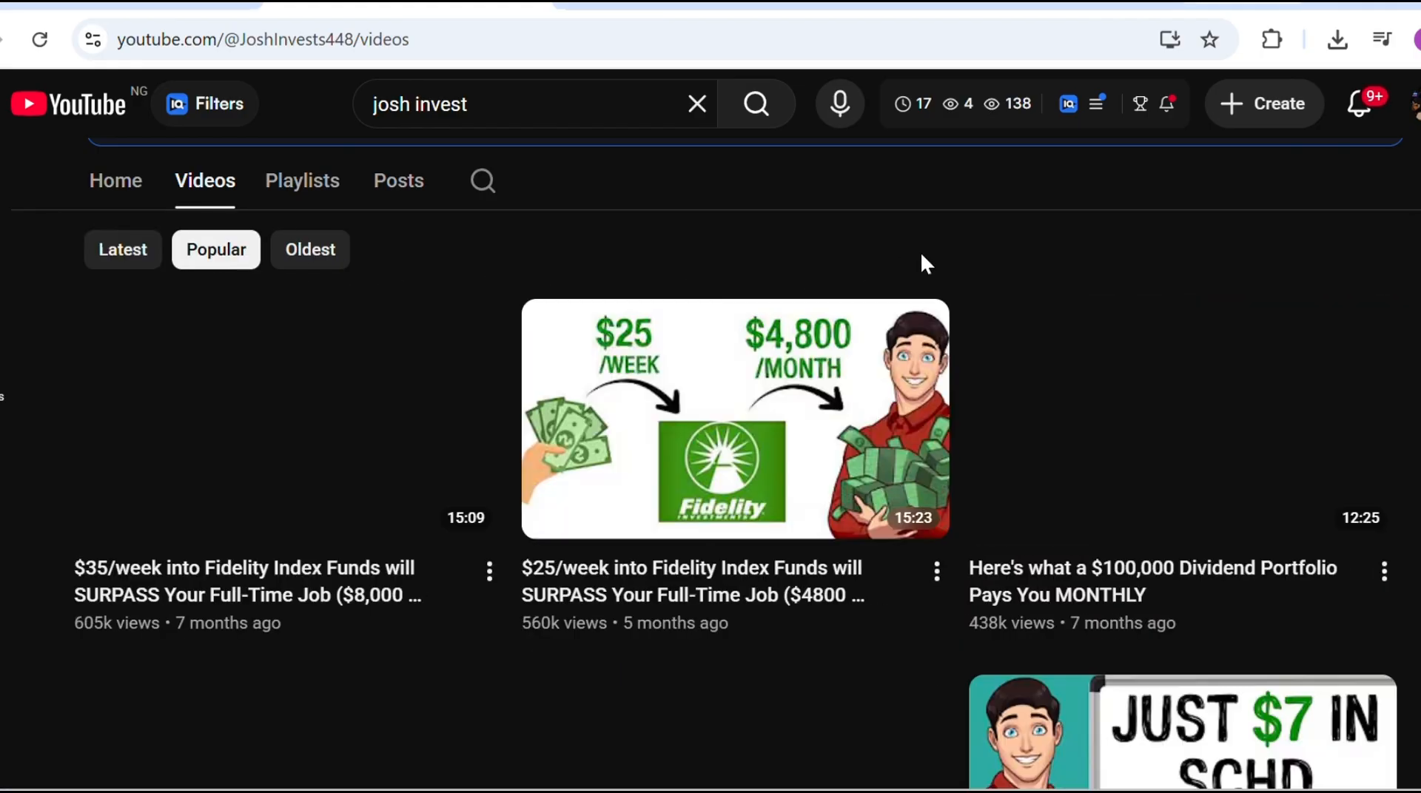
Examine the thumbnails, titles and view counts of the Josh Invests channel's videos, from the most popular down to the less viewed ones.
scroll(921, 263, "down", 1)
scroll(923, 264, "down", 2)
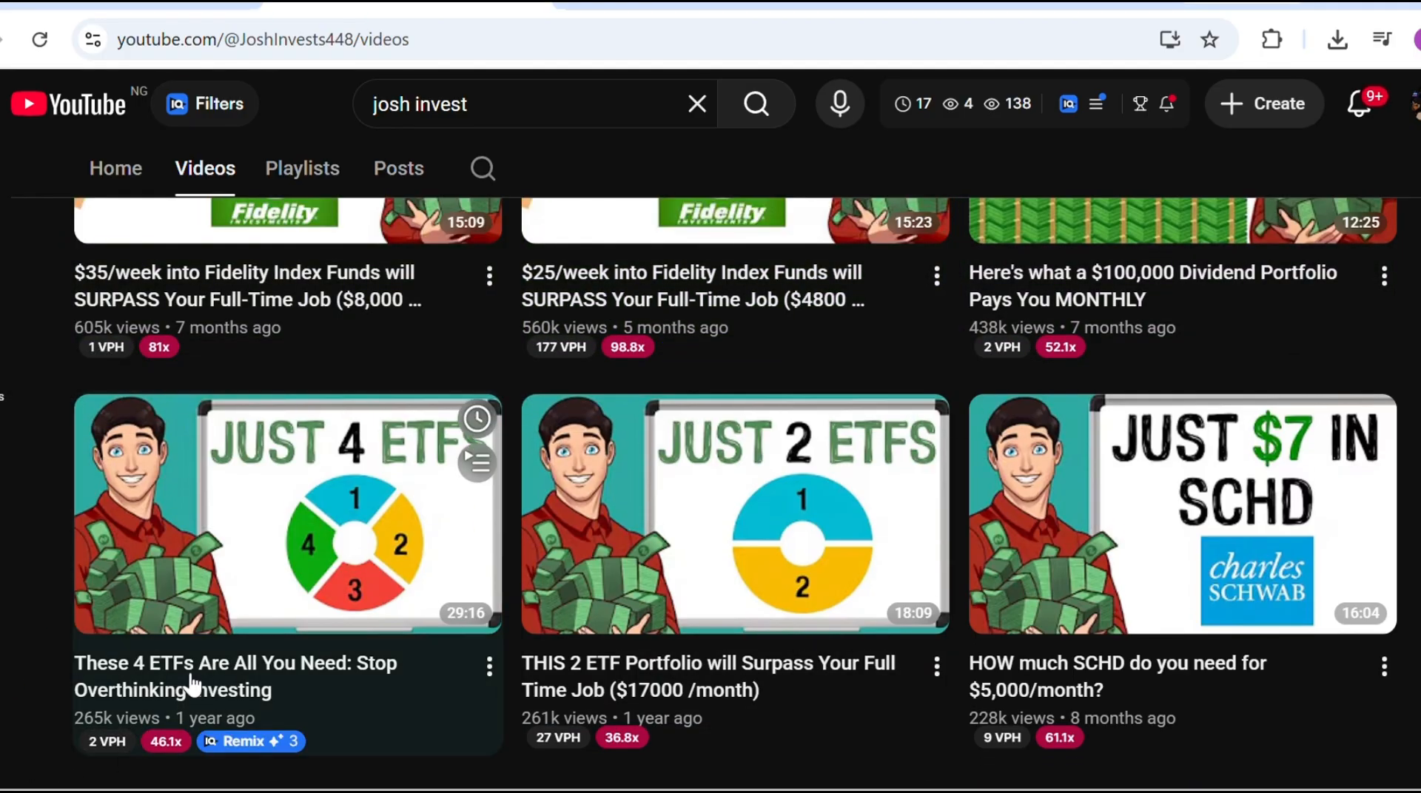
scroll(596, 633, "down", 8)
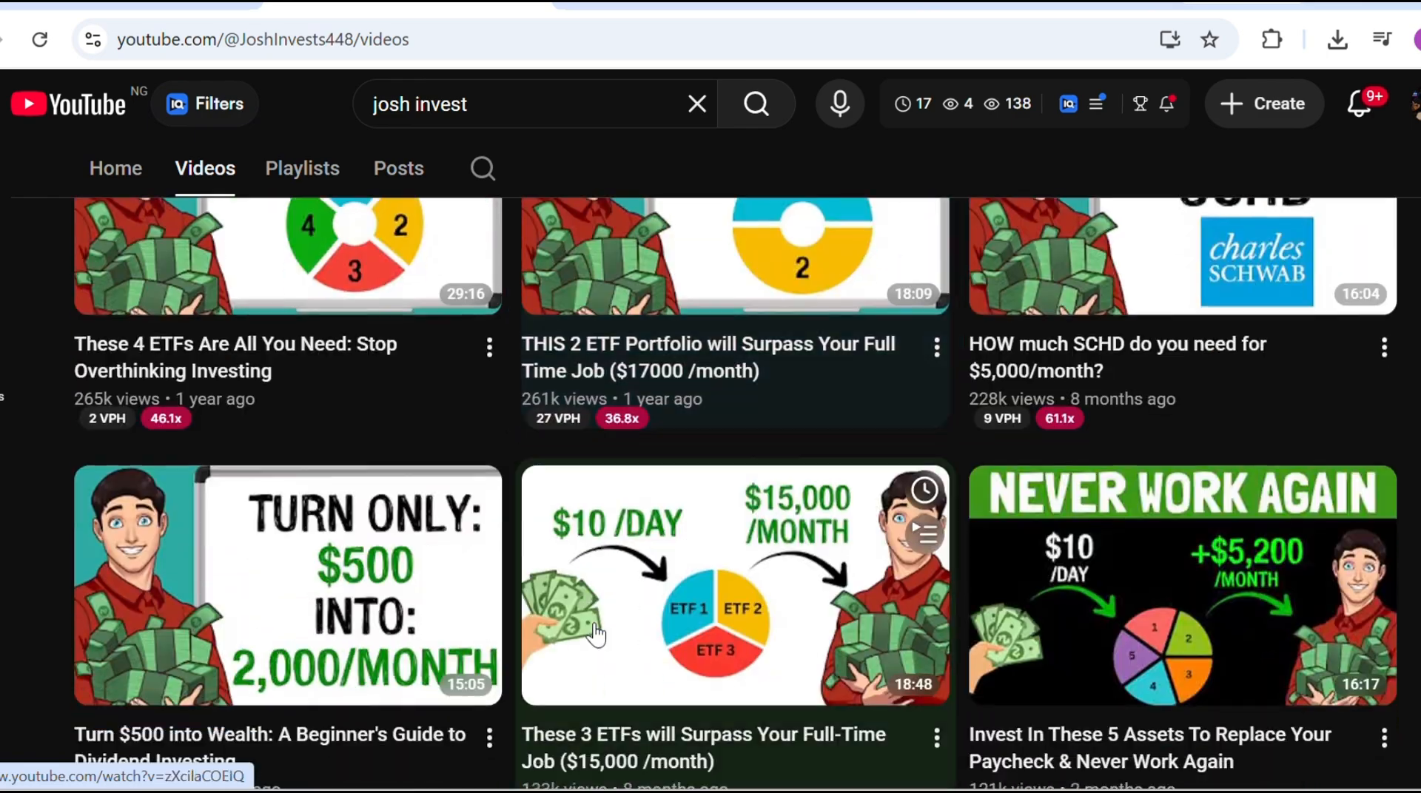
scroll(596, 633, "down", 5)
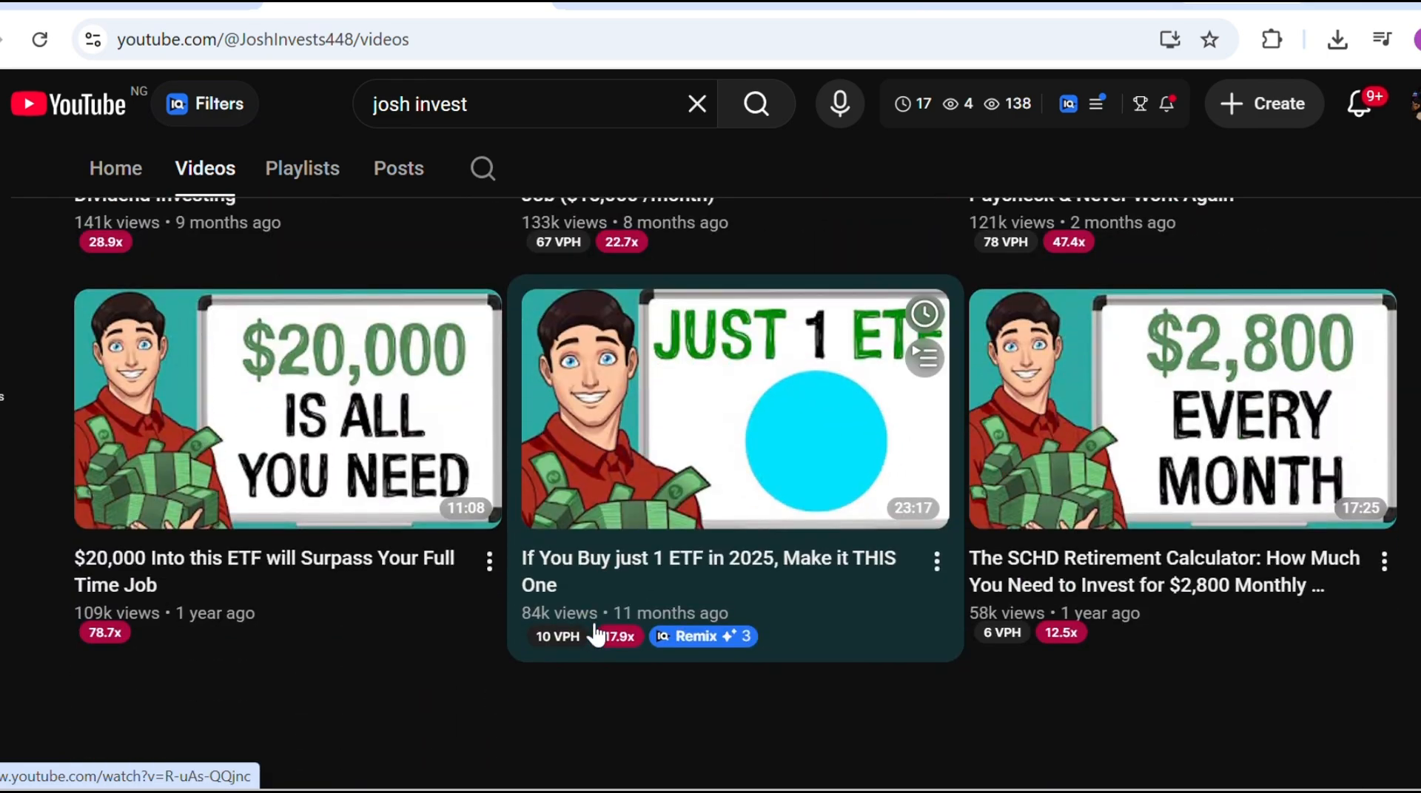
scroll(596, 633, "down", 8)
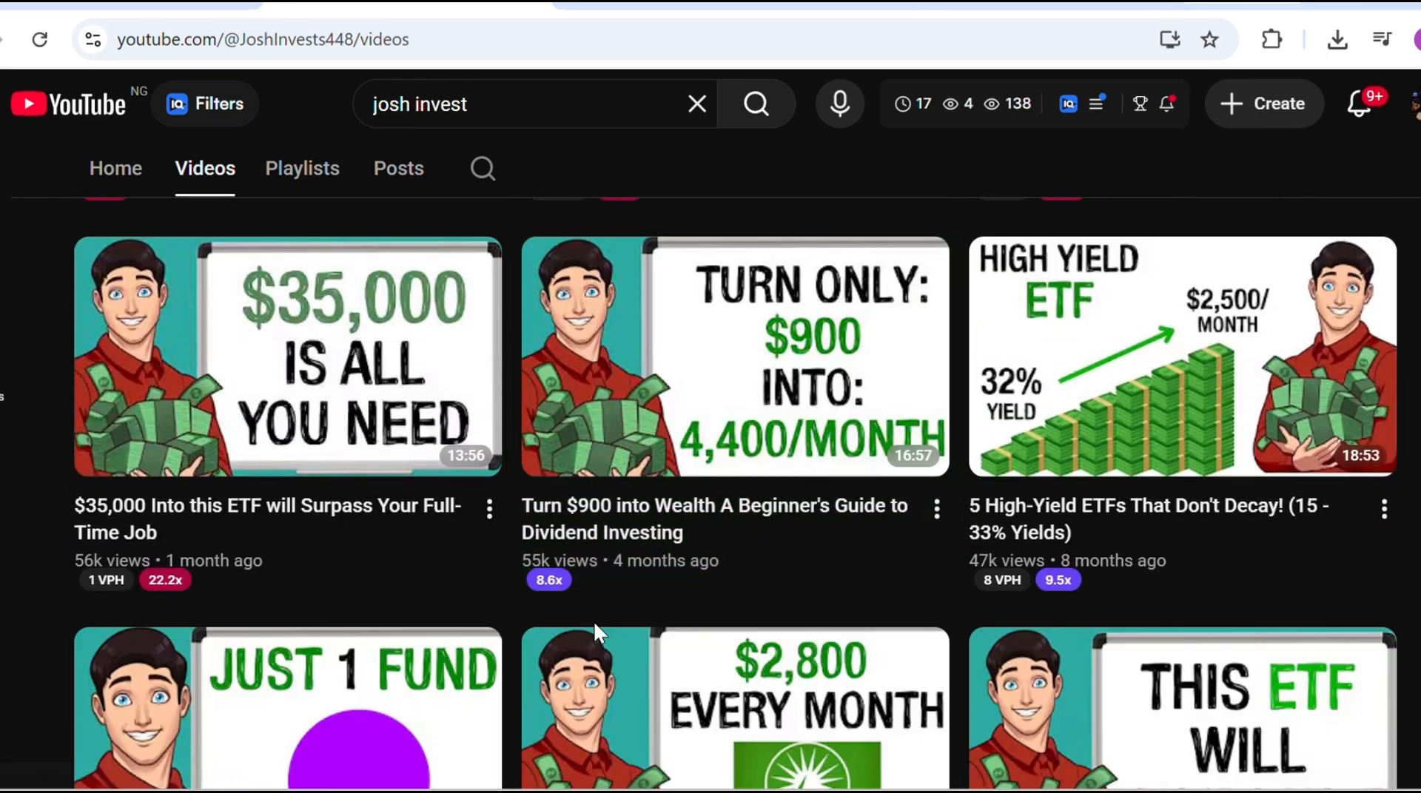
scroll(595, 632, "down", 10)
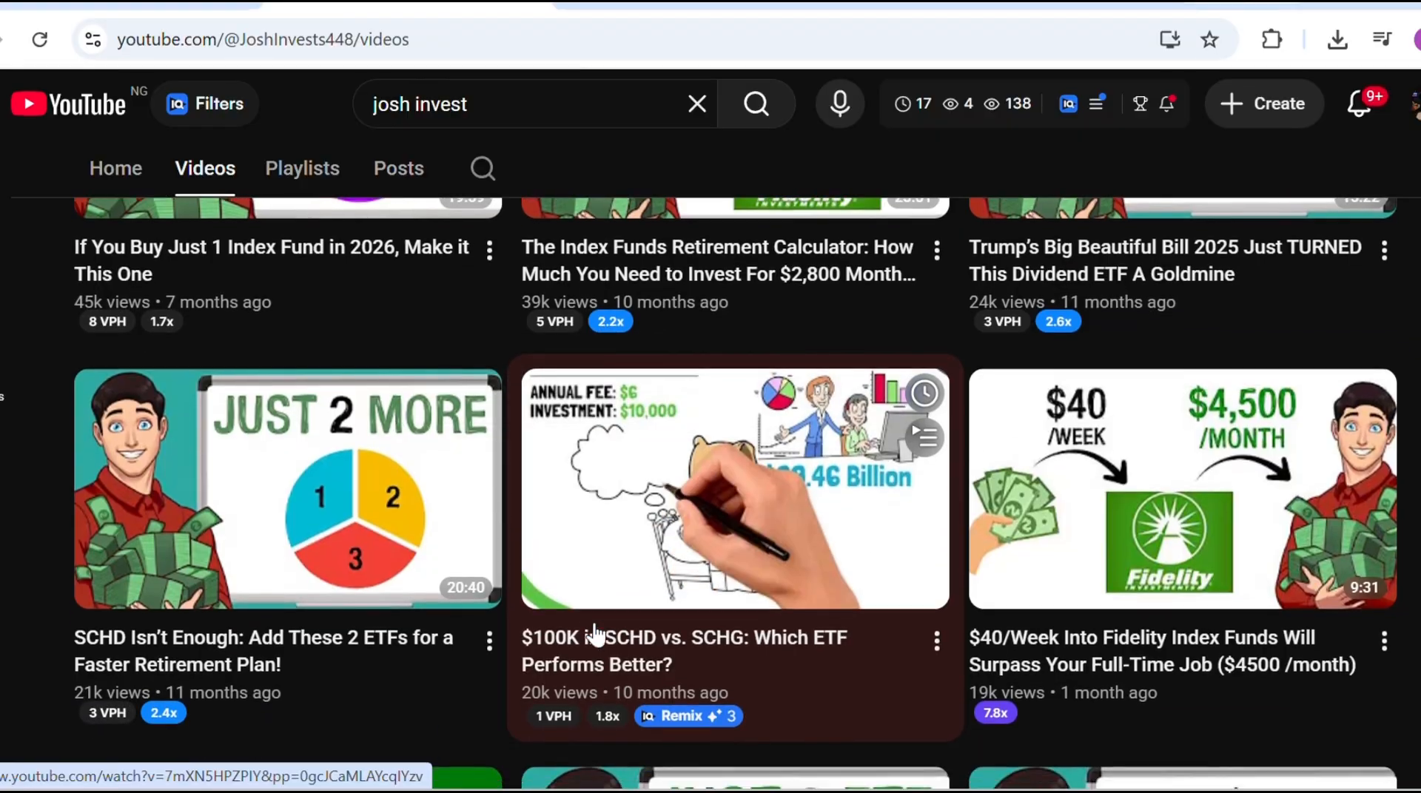
scroll(595, 633, "down", 9)
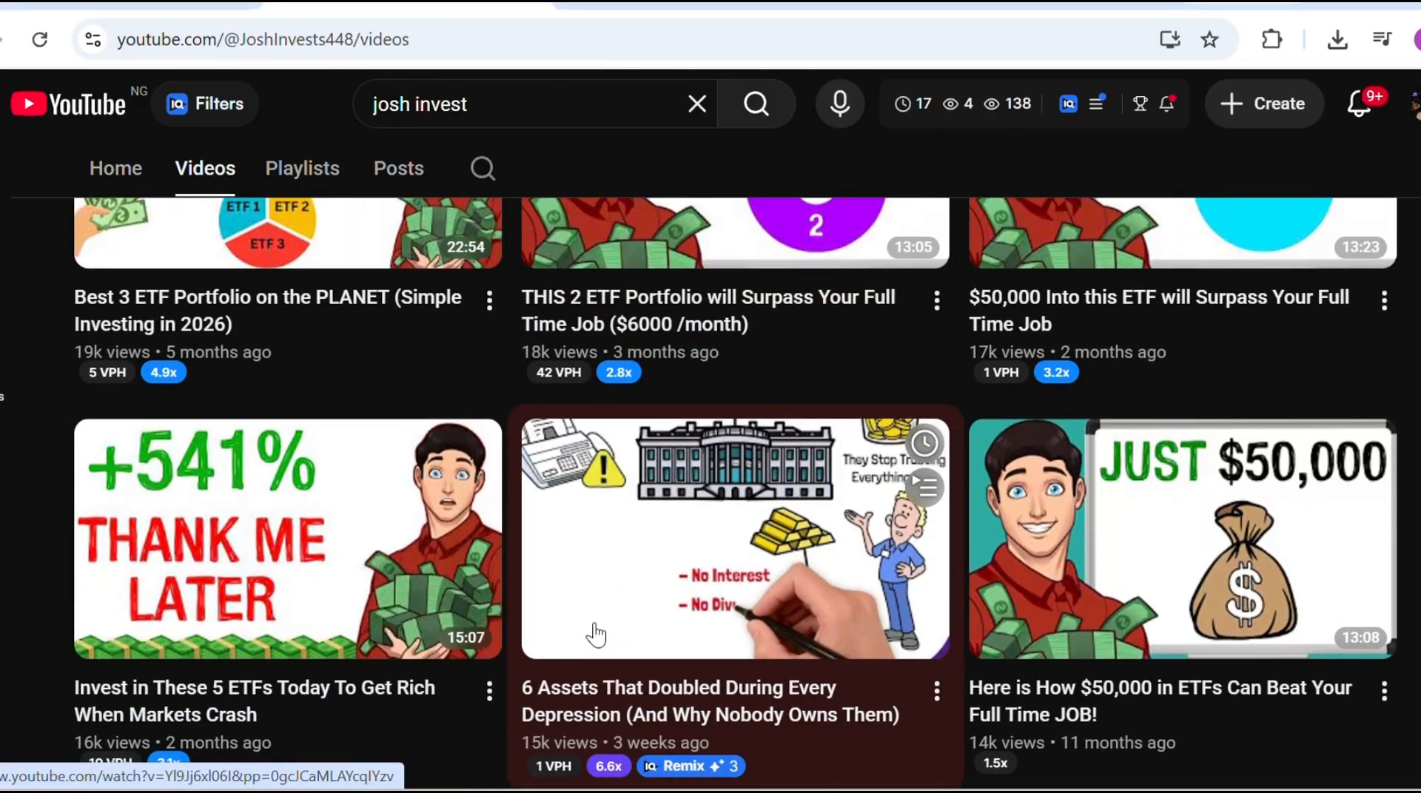
scroll(596, 634, "down", 4)
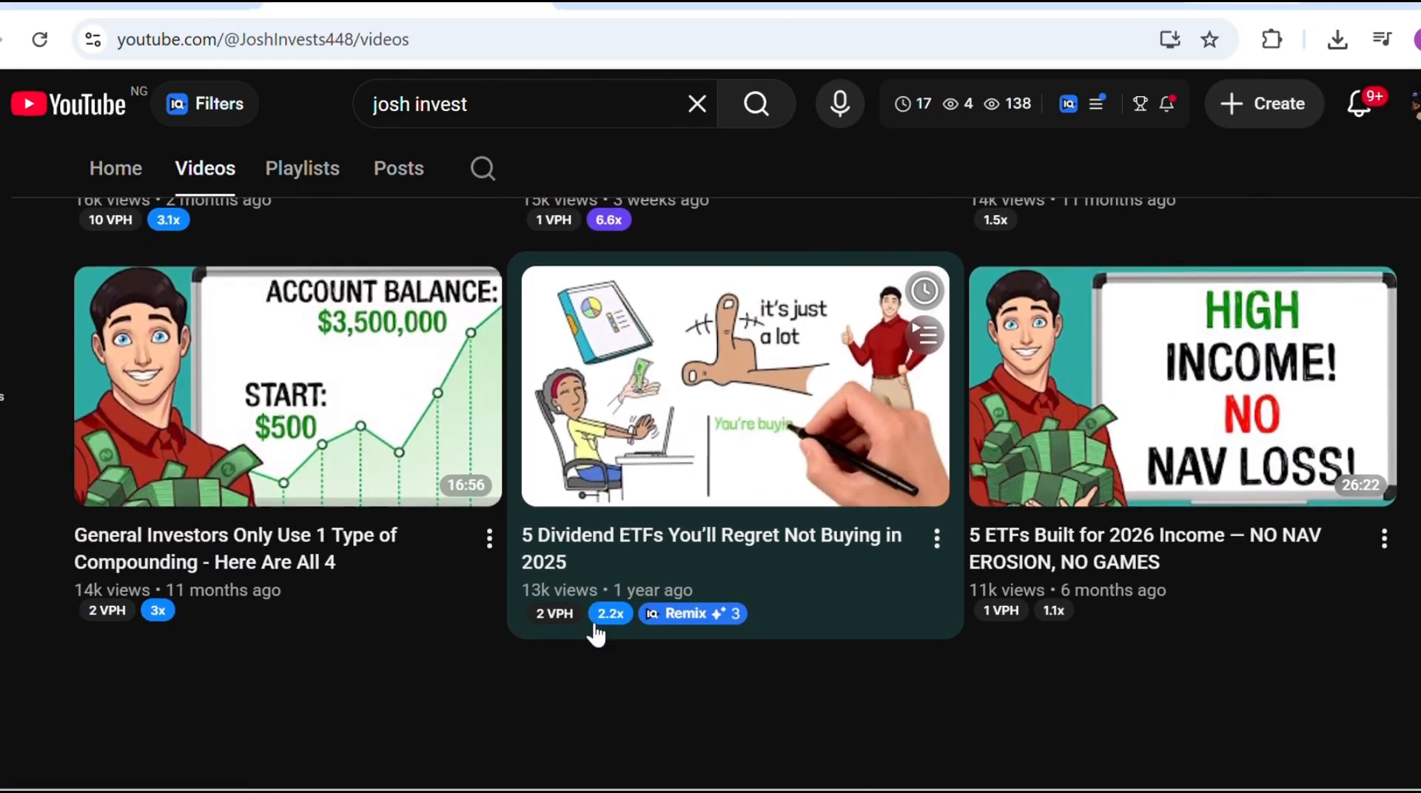
scroll(596, 634, "down", 5)
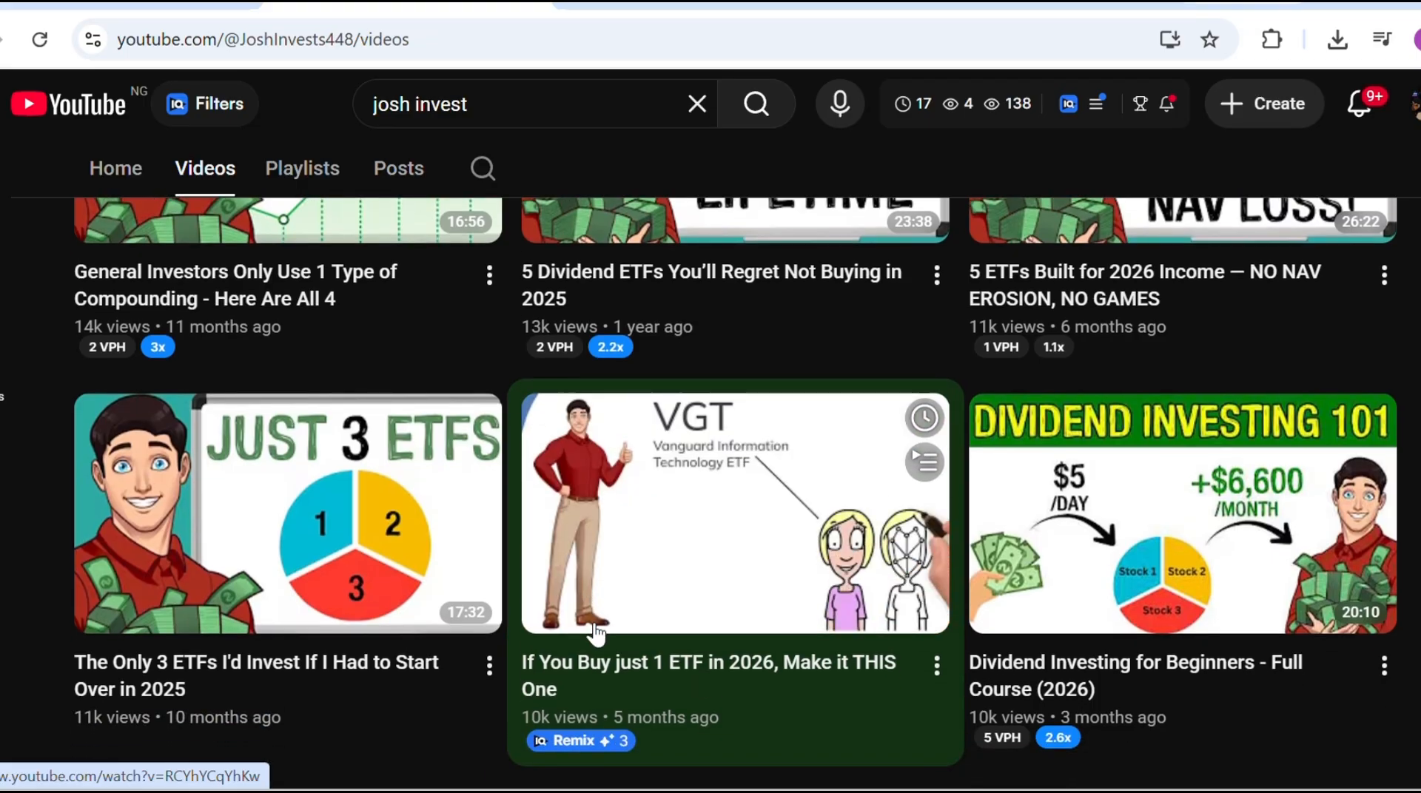
scroll(596, 635, "down", 14)
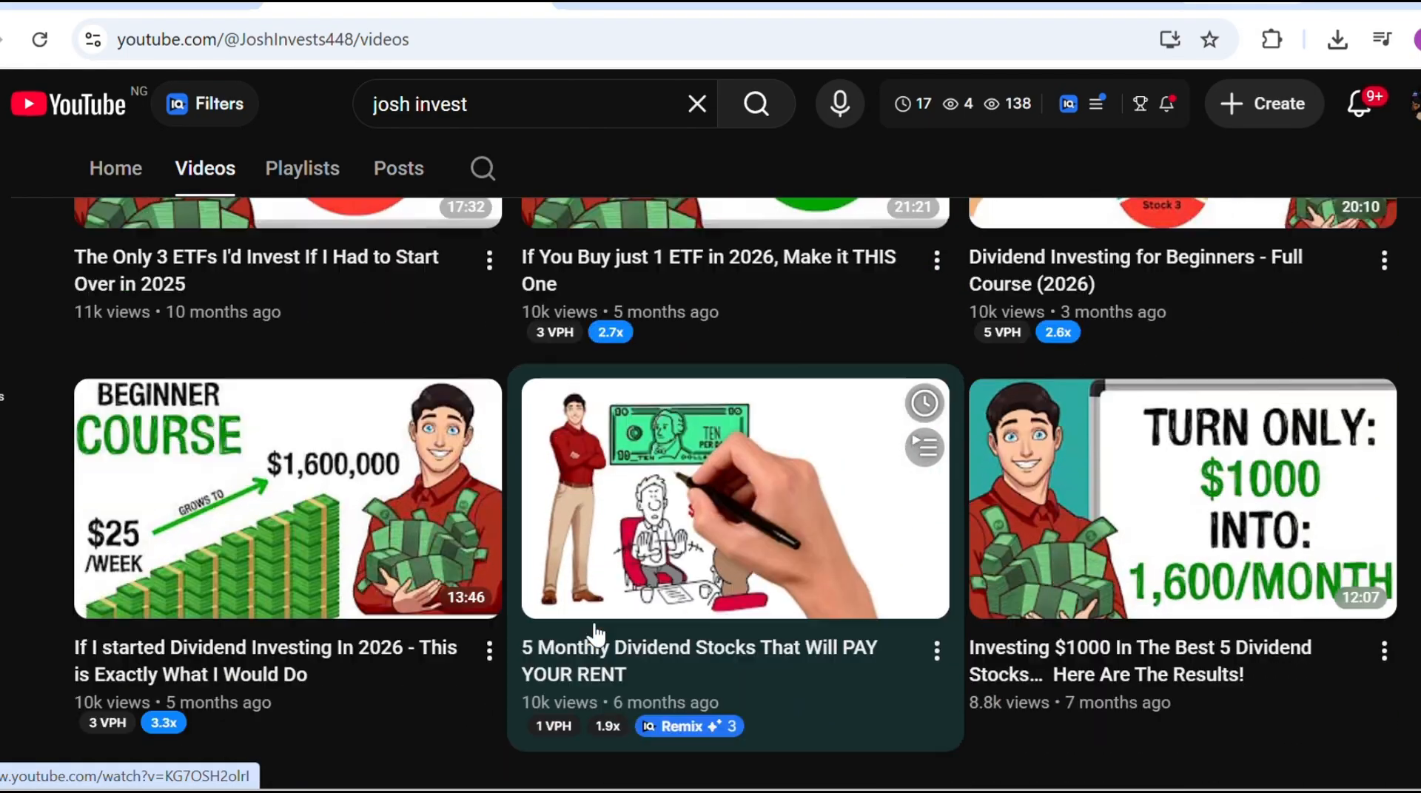
scroll(596, 634, "down", 15)
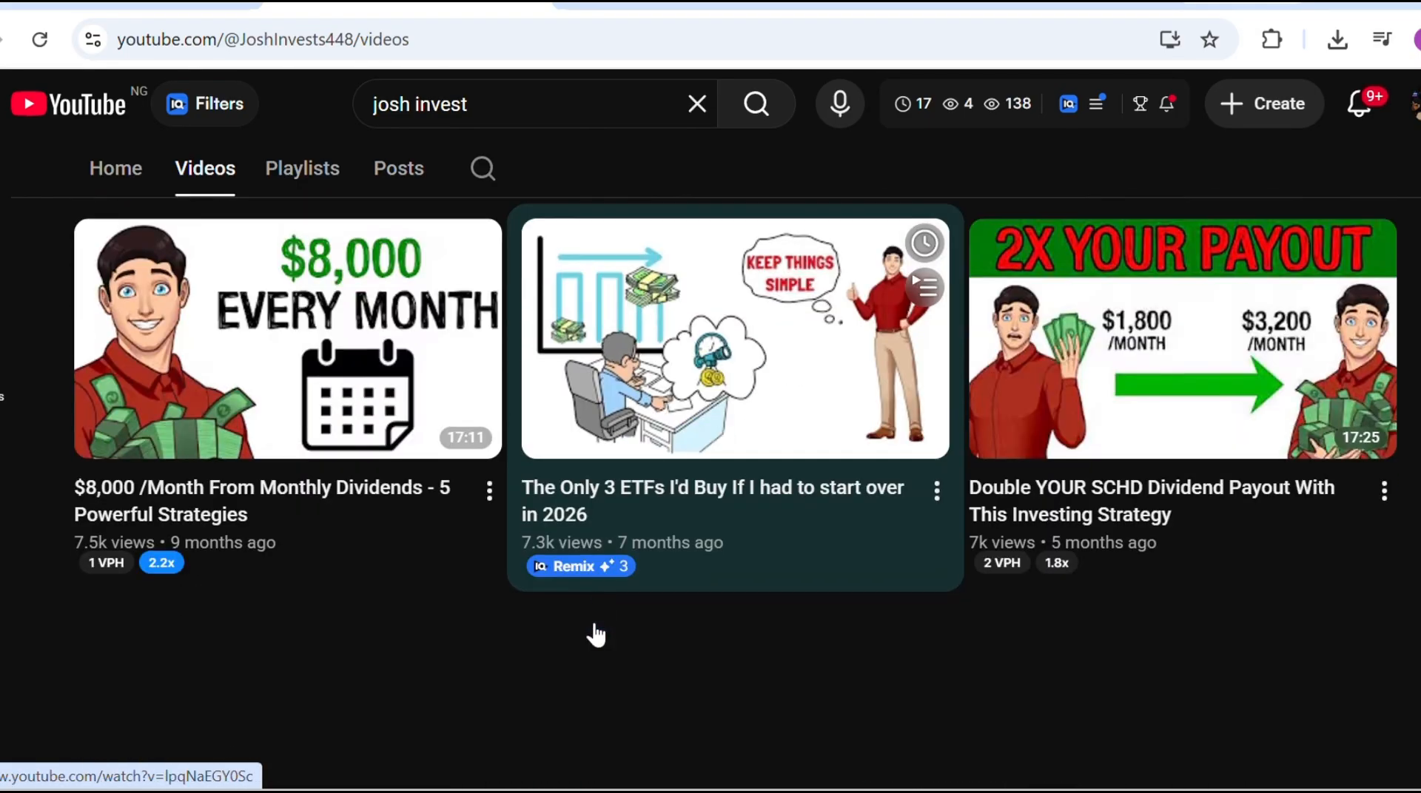
scroll(595, 634, "up", 3)
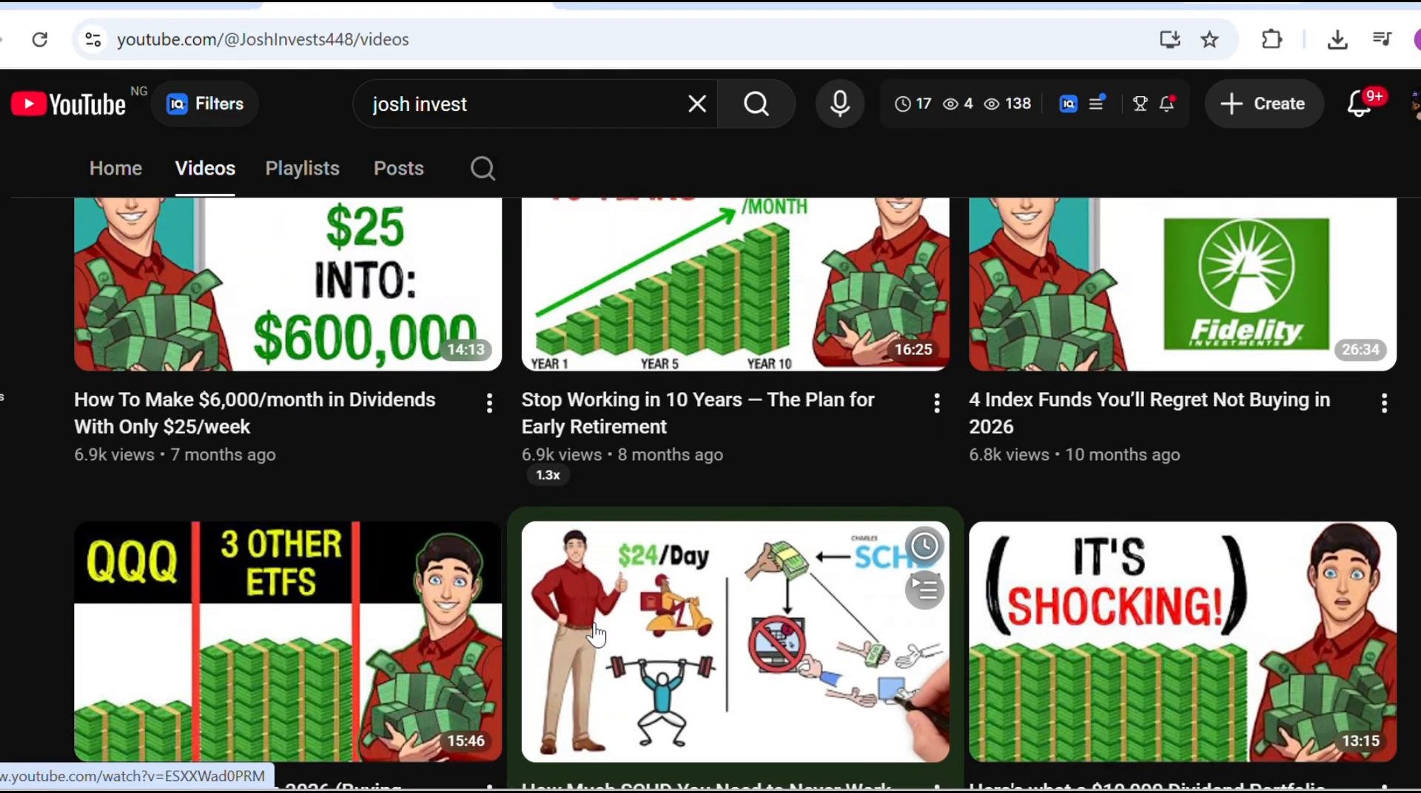
scroll(595, 635, "down", 17)
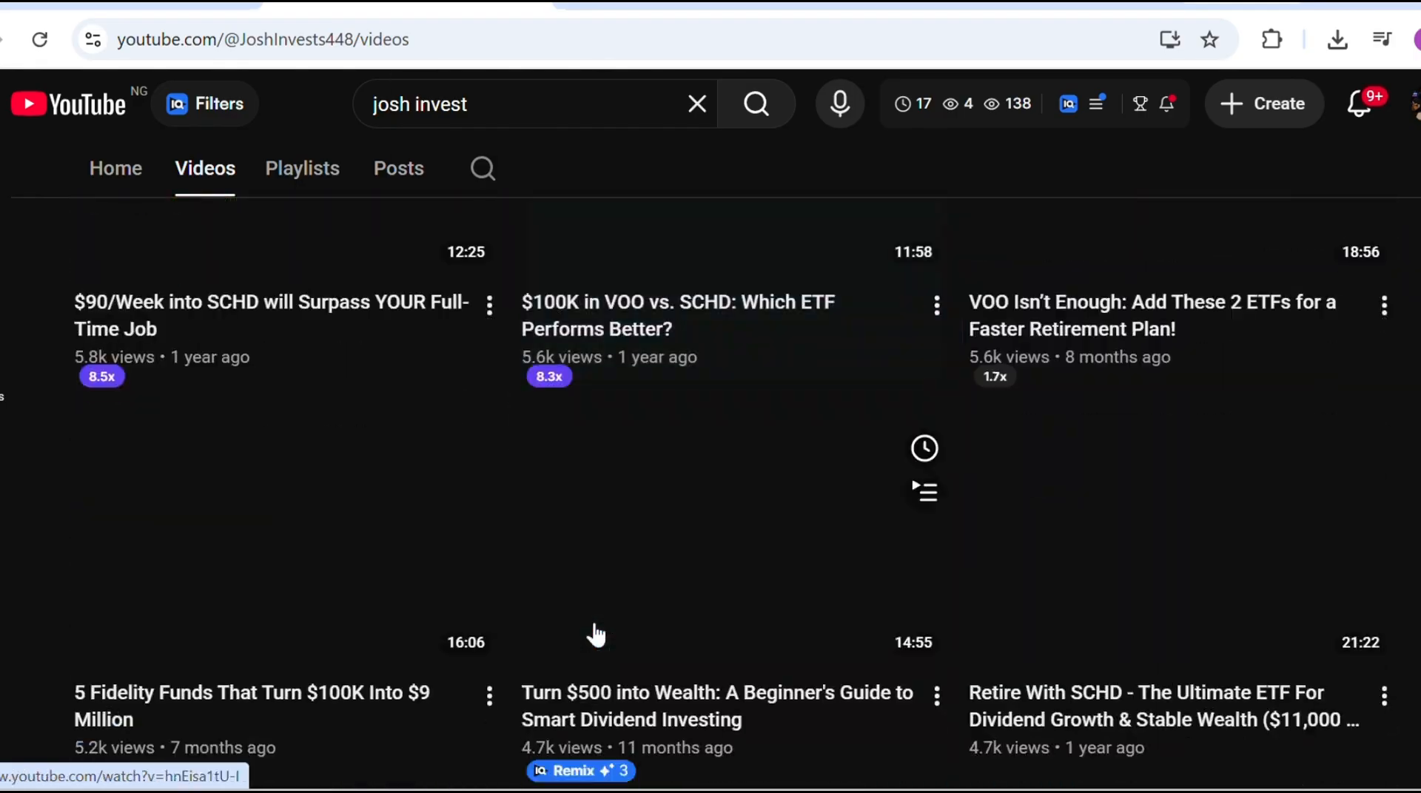
scroll(596, 635, "up", 1)
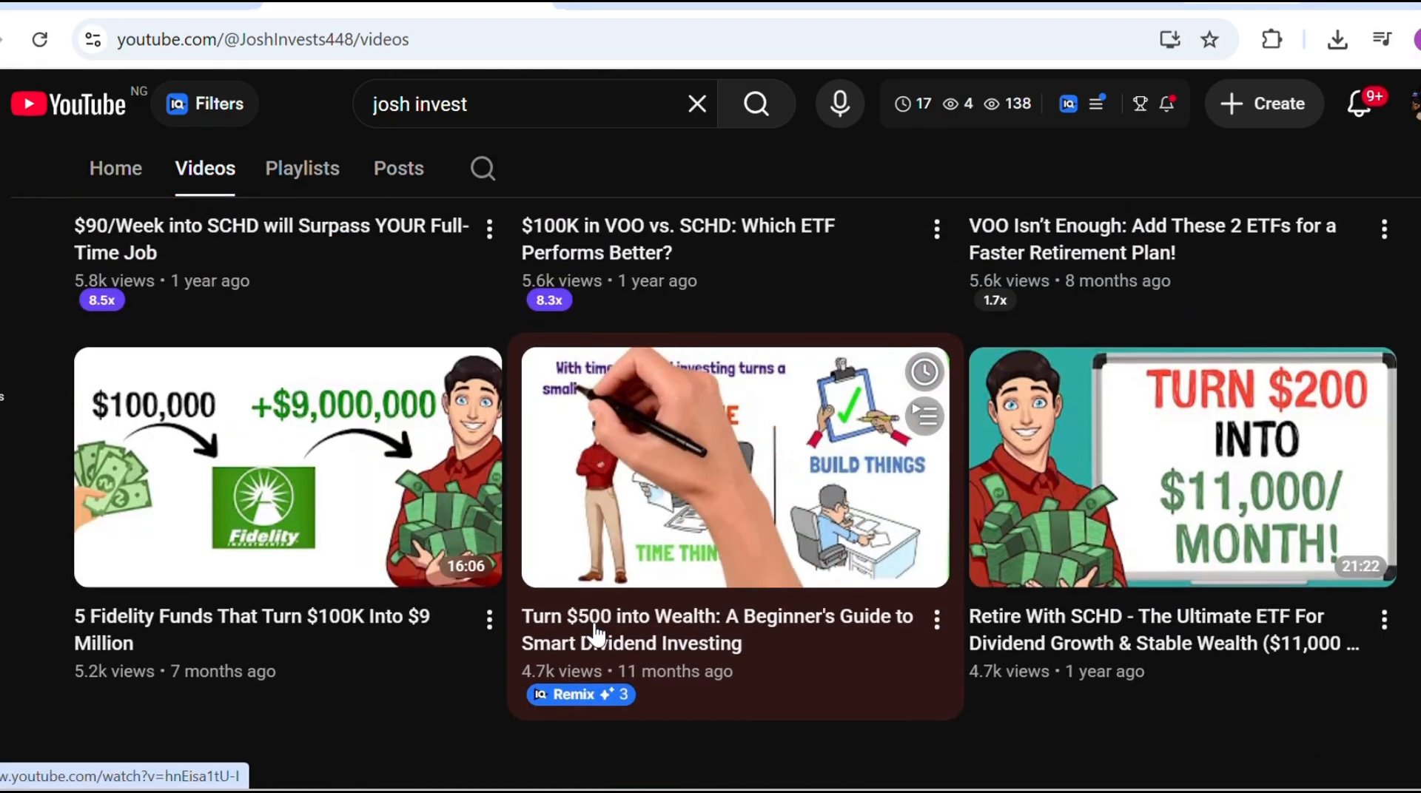
Look back over the popular videos up to the Josh Invests channel header and its quick channel stats.
scroll(596, 634, "up", 20)
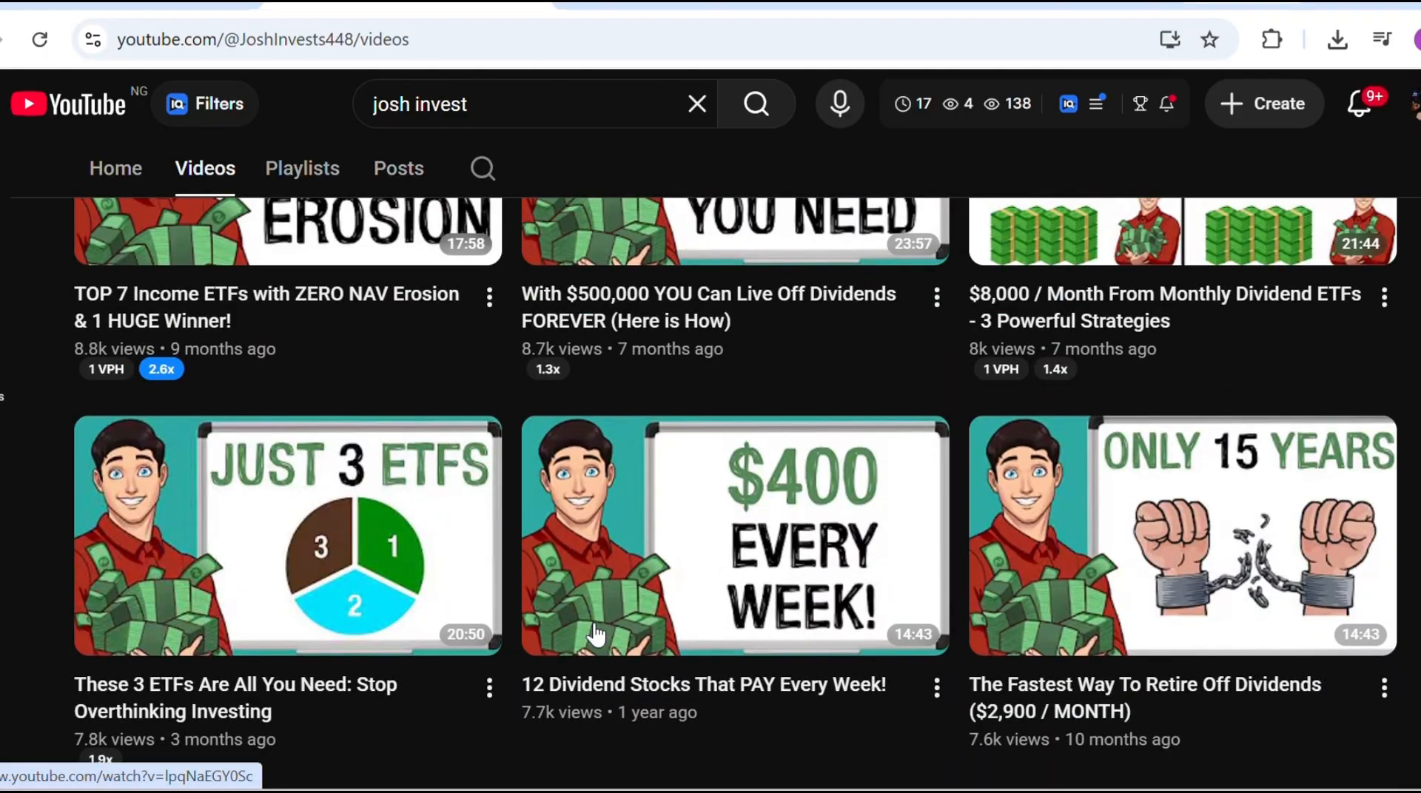
scroll(596, 635, "down", 13)
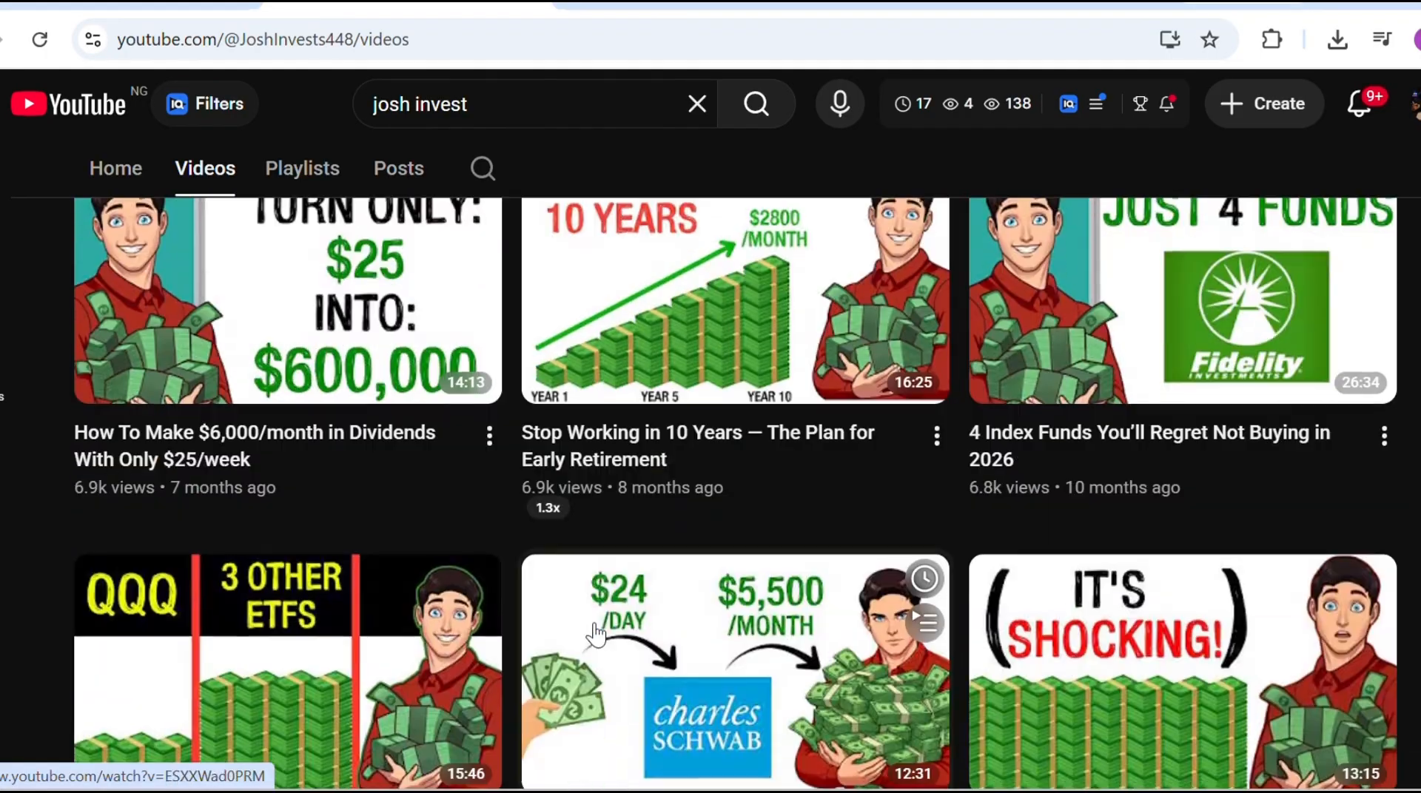
scroll(596, 634, "up", 12)
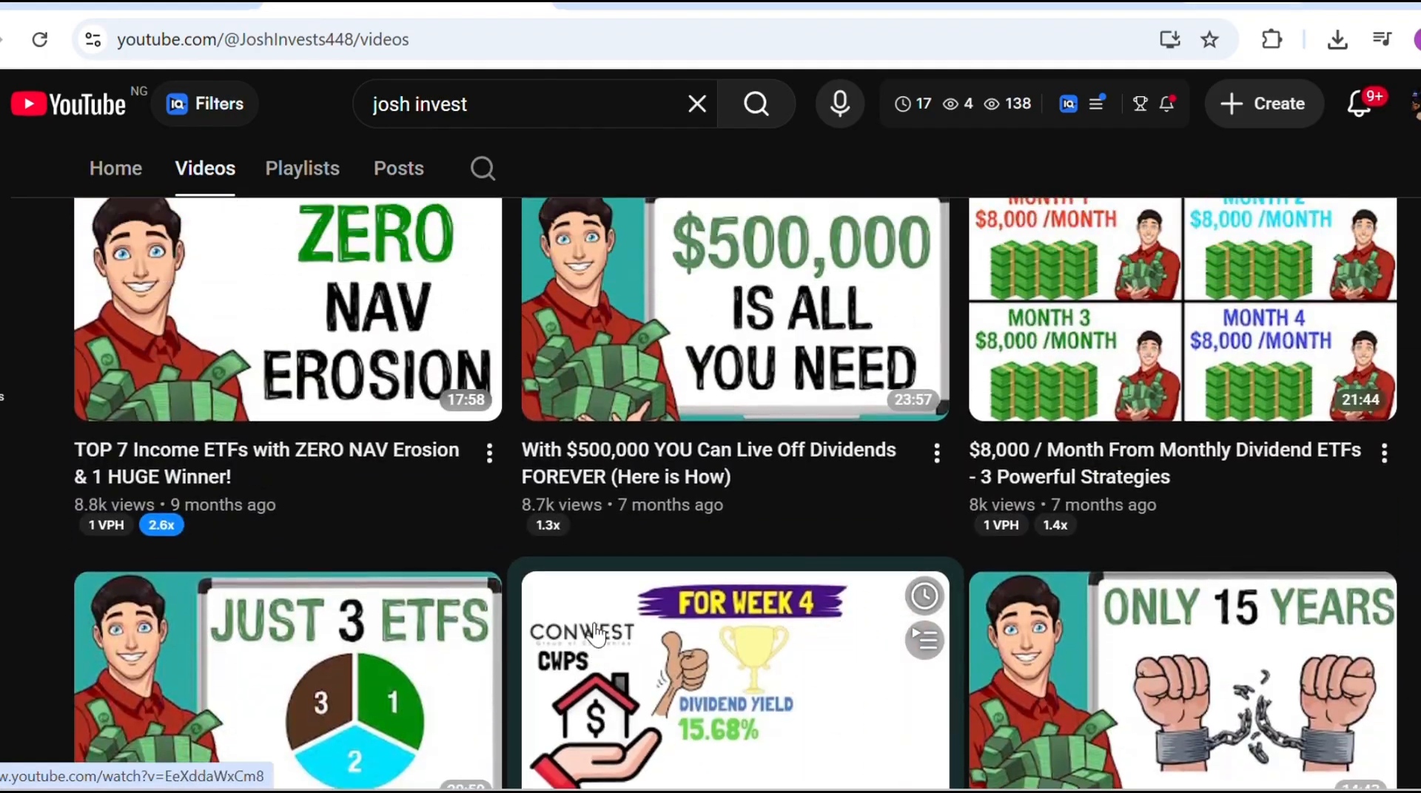
scroll(596, 634, "up", 20)
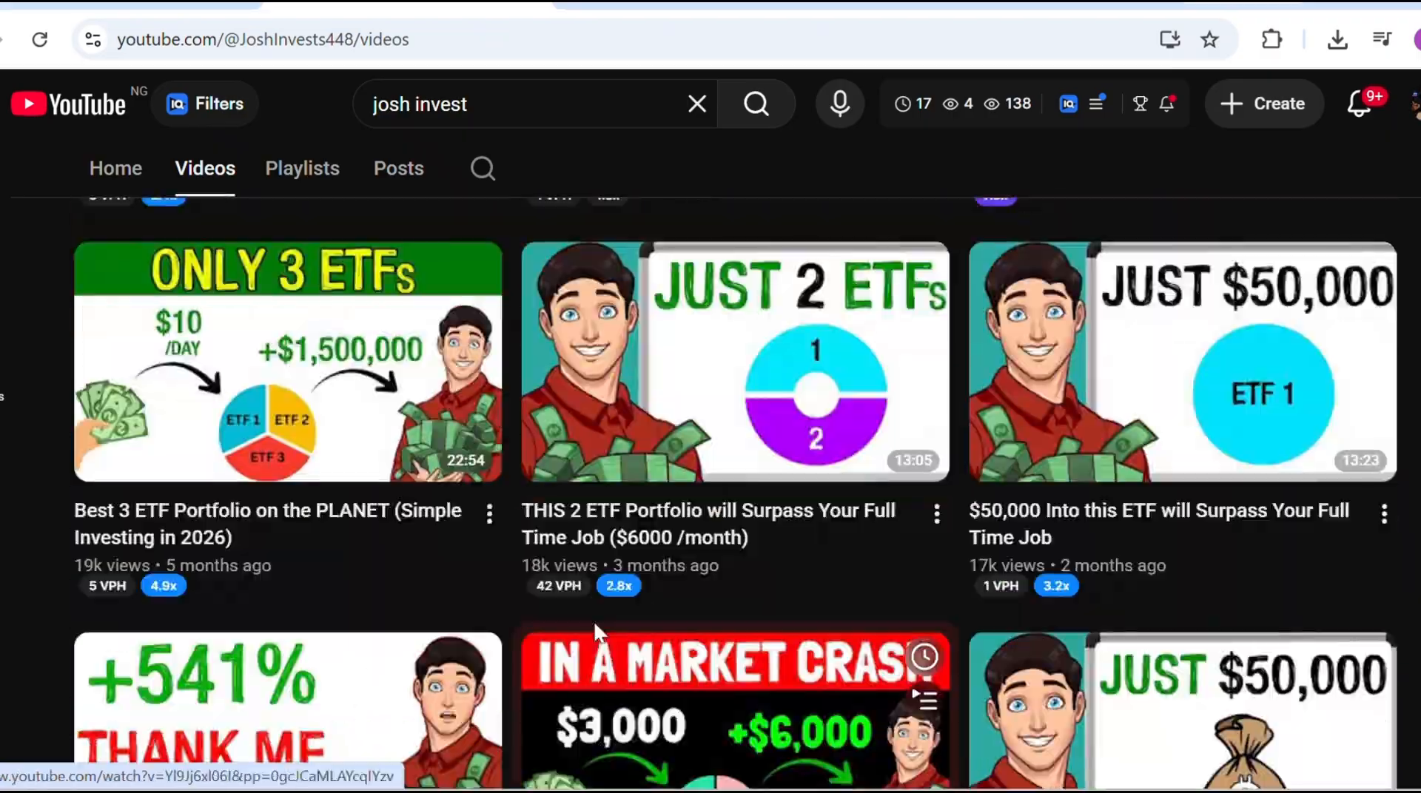
scroll(594, 633, "up", 15)
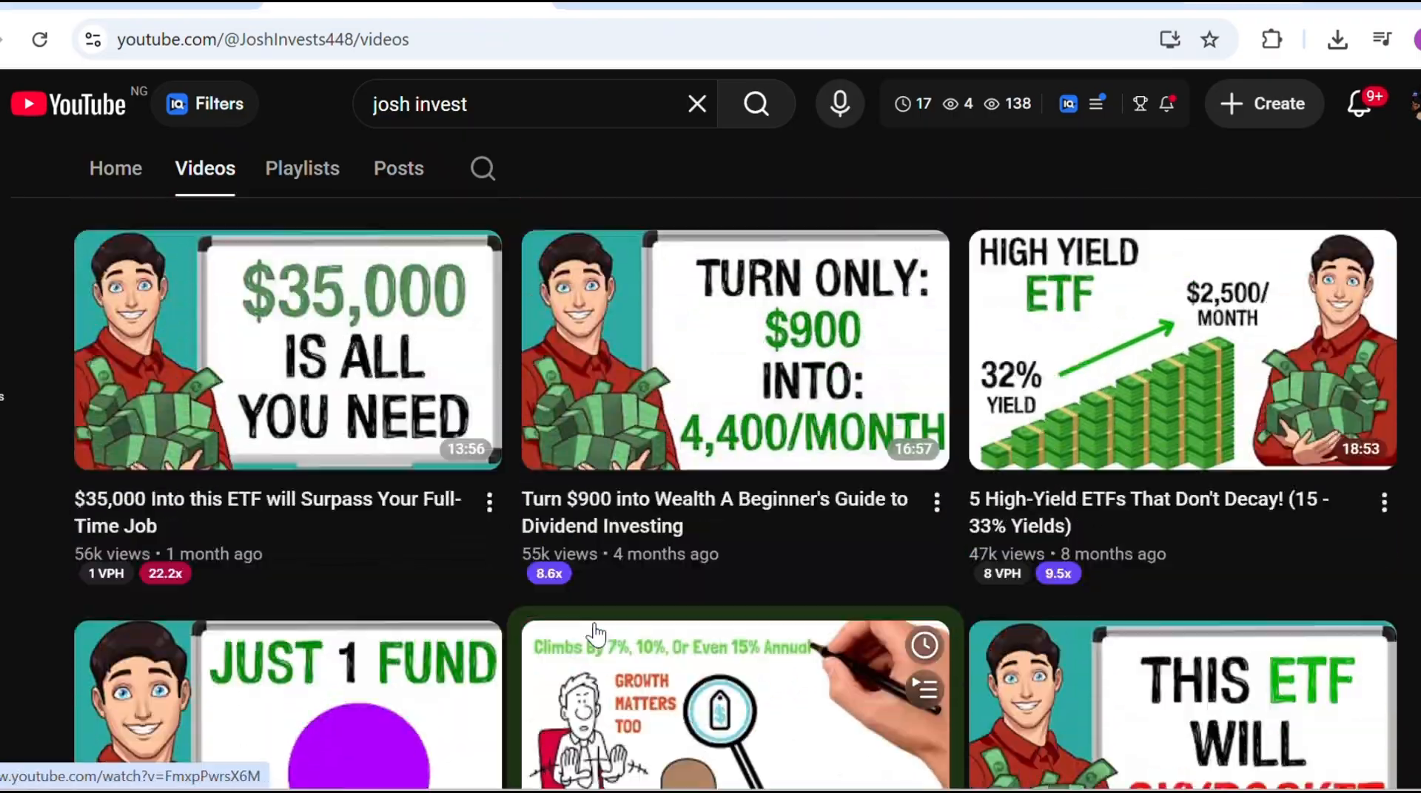
scroll(595, 635, "up", 20)
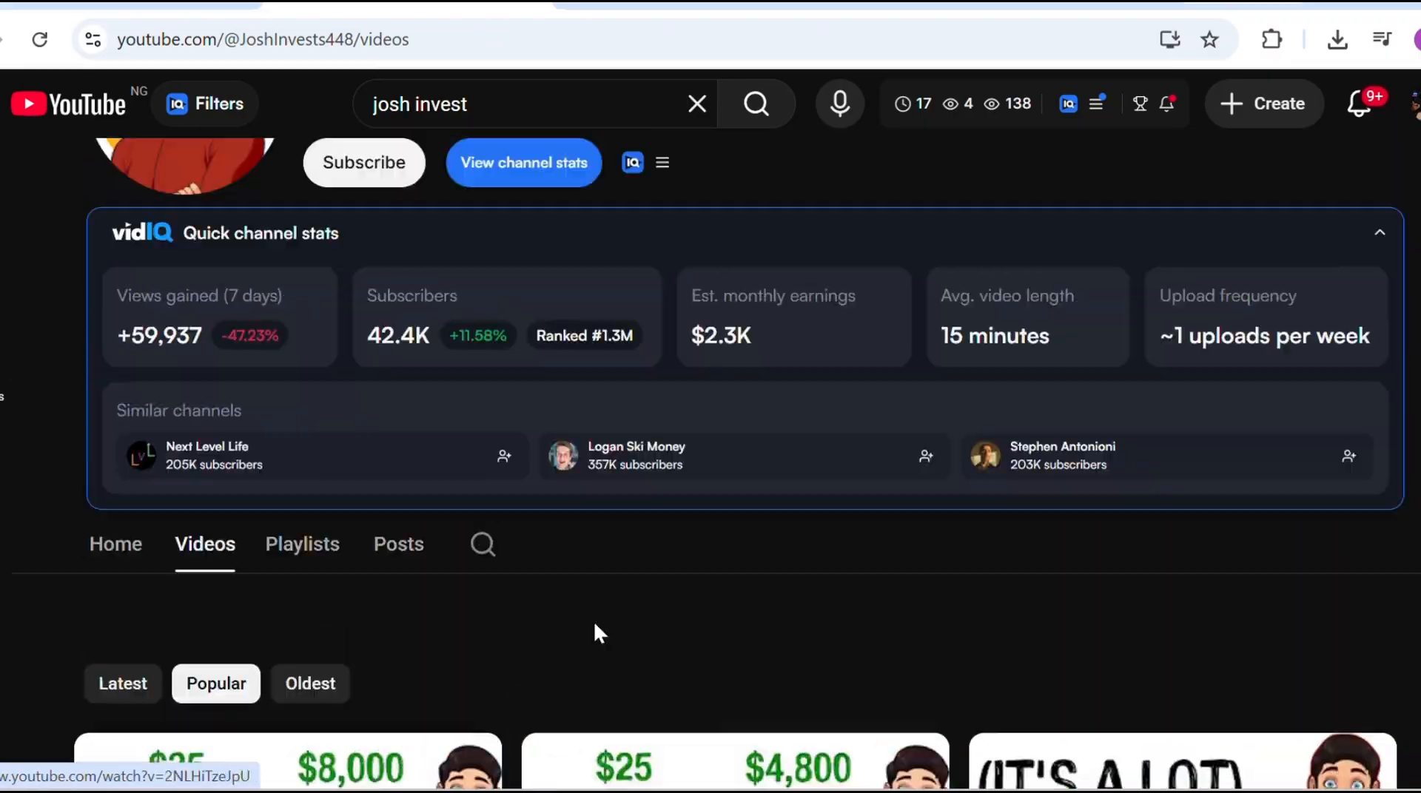
scroll(599, 634, "up", 5)
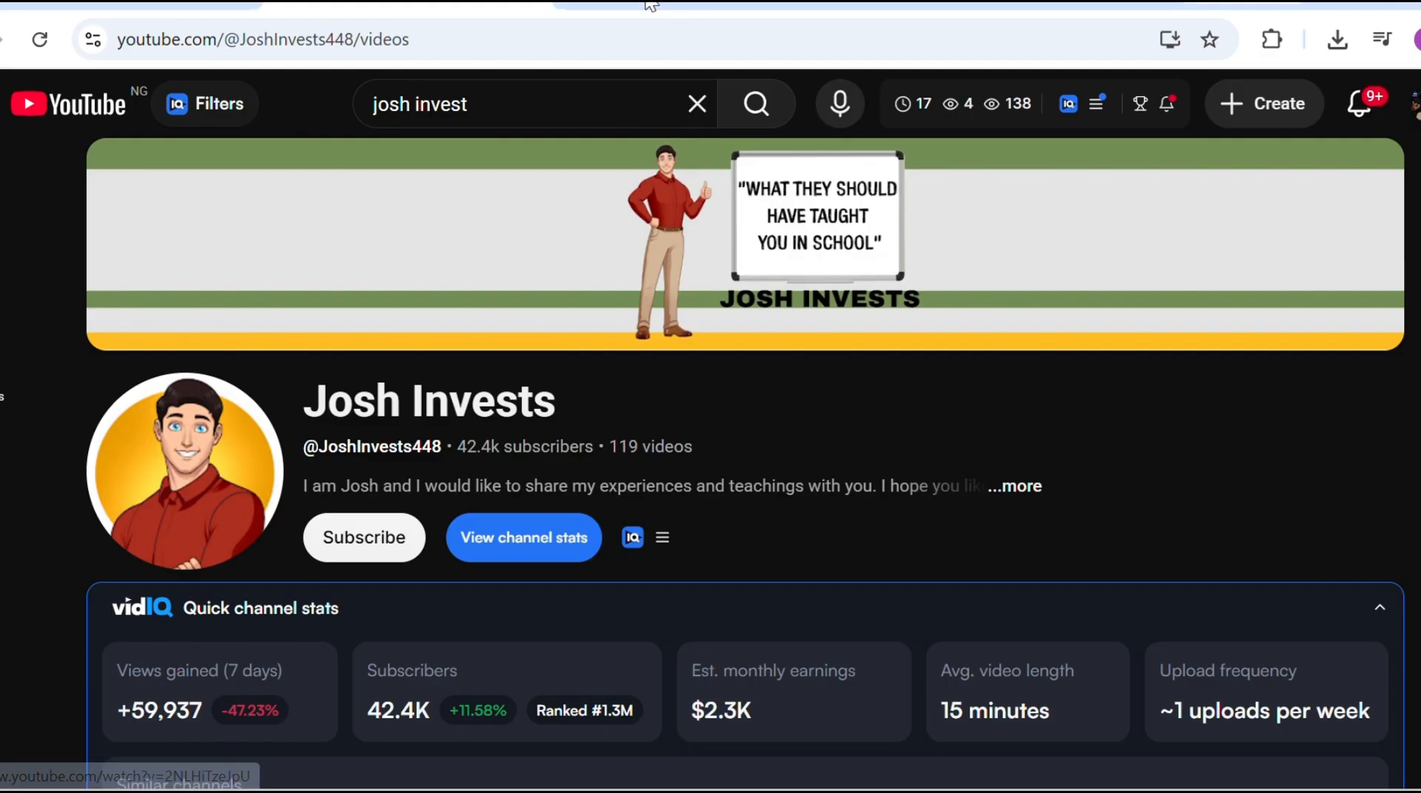
Review the top Josh Invests videos again, comparing their whiteboard-style thumbnails, view counts and outlier scores.
scroll(533, 527, "down", 10)
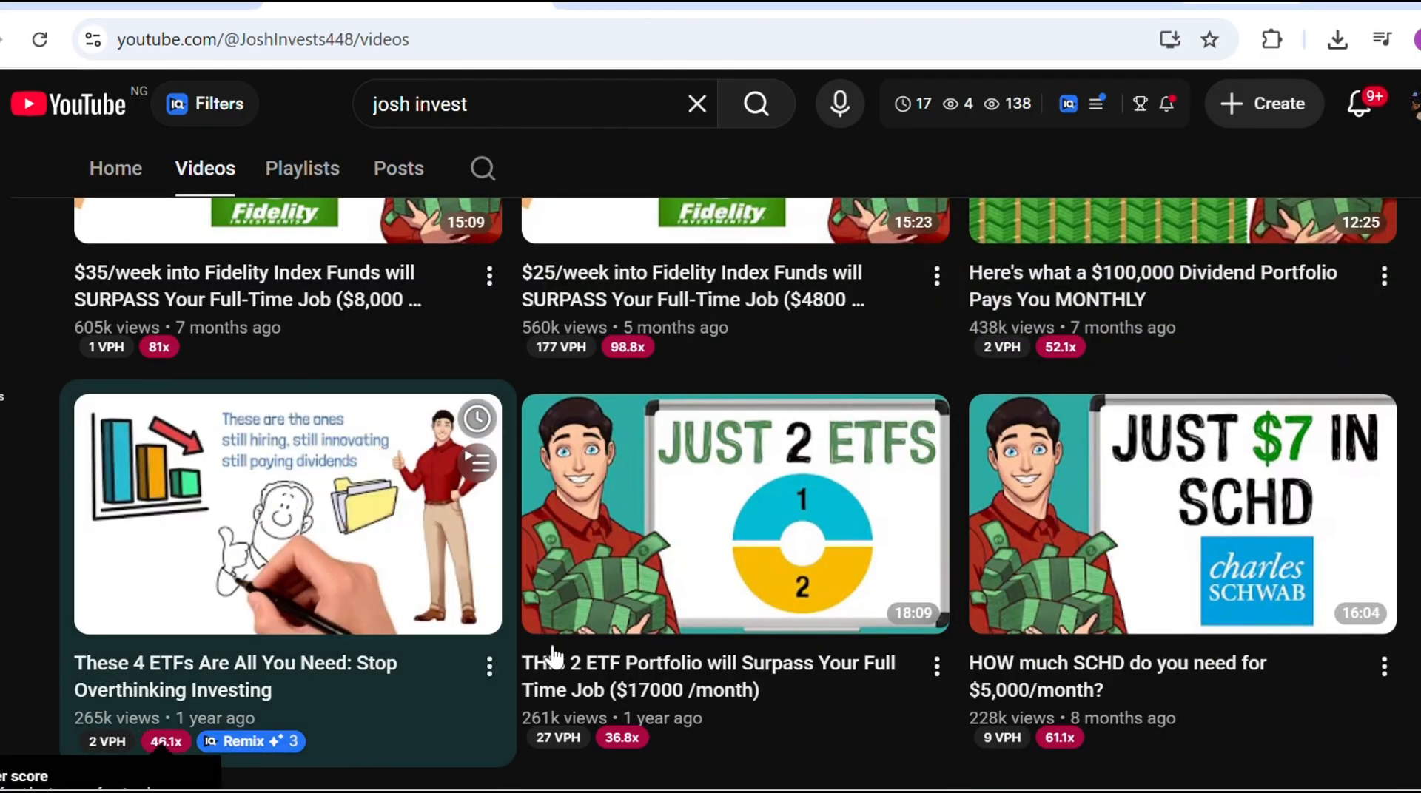
scroll(593, 631, "down", 5)
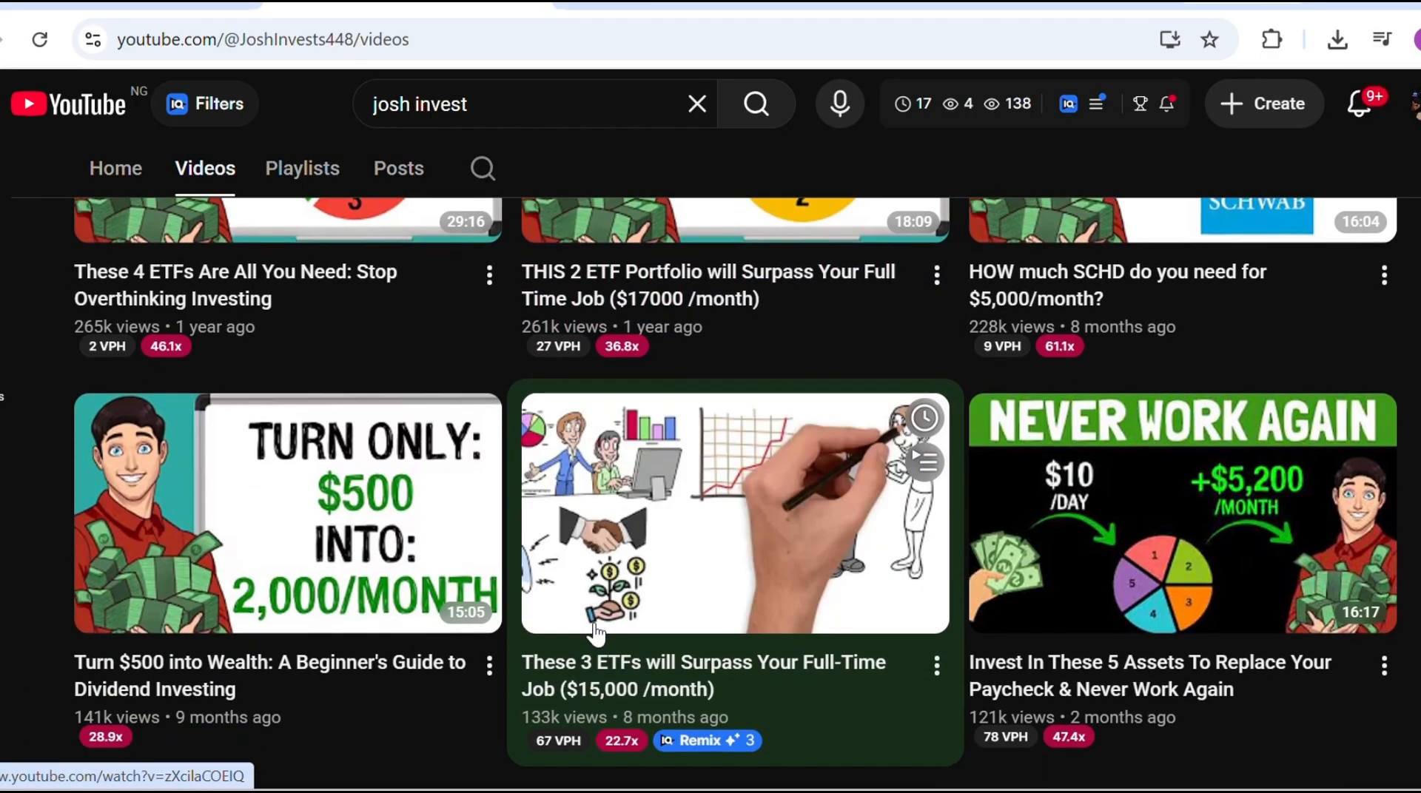
scroll(595, 632, "down", 7)
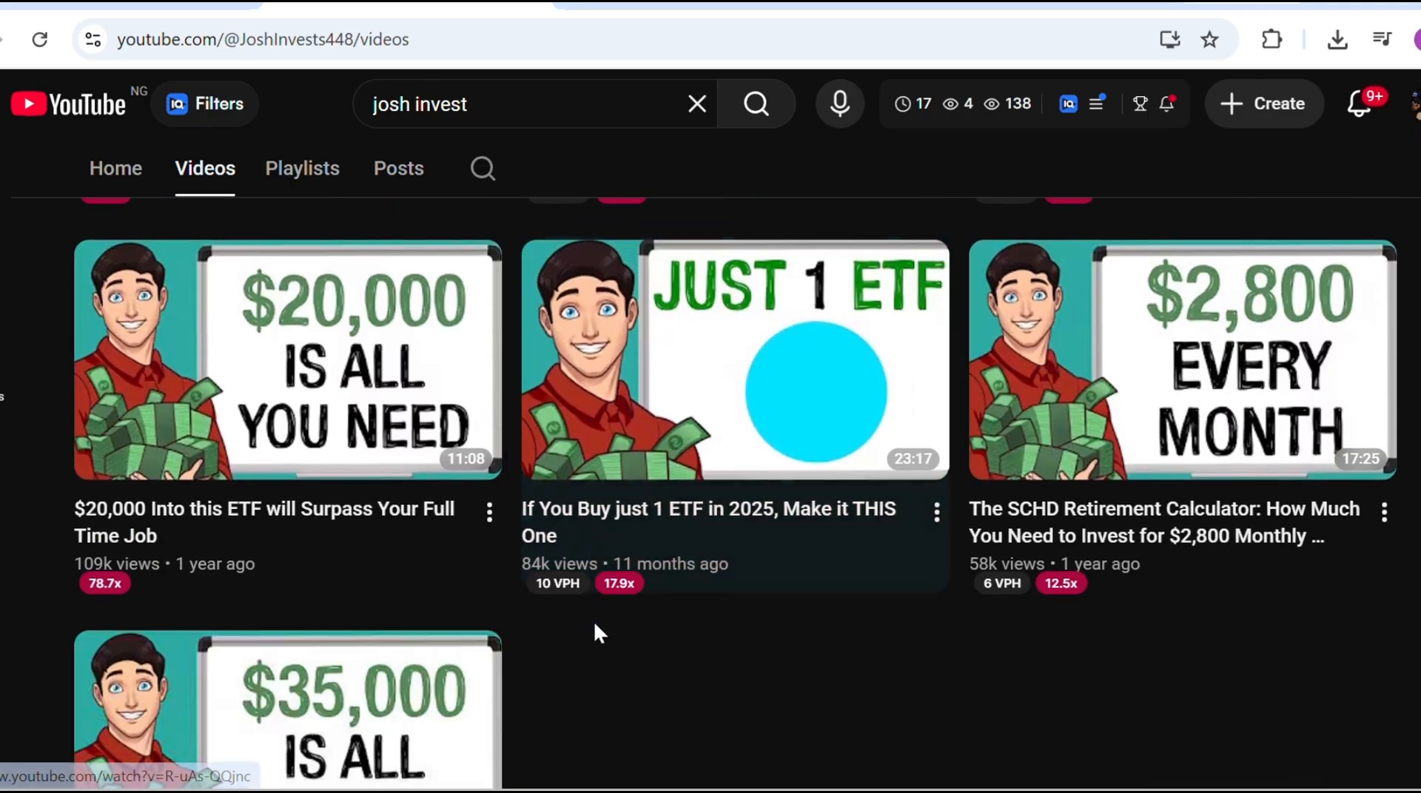
scroll(600, 633, "down", 8)
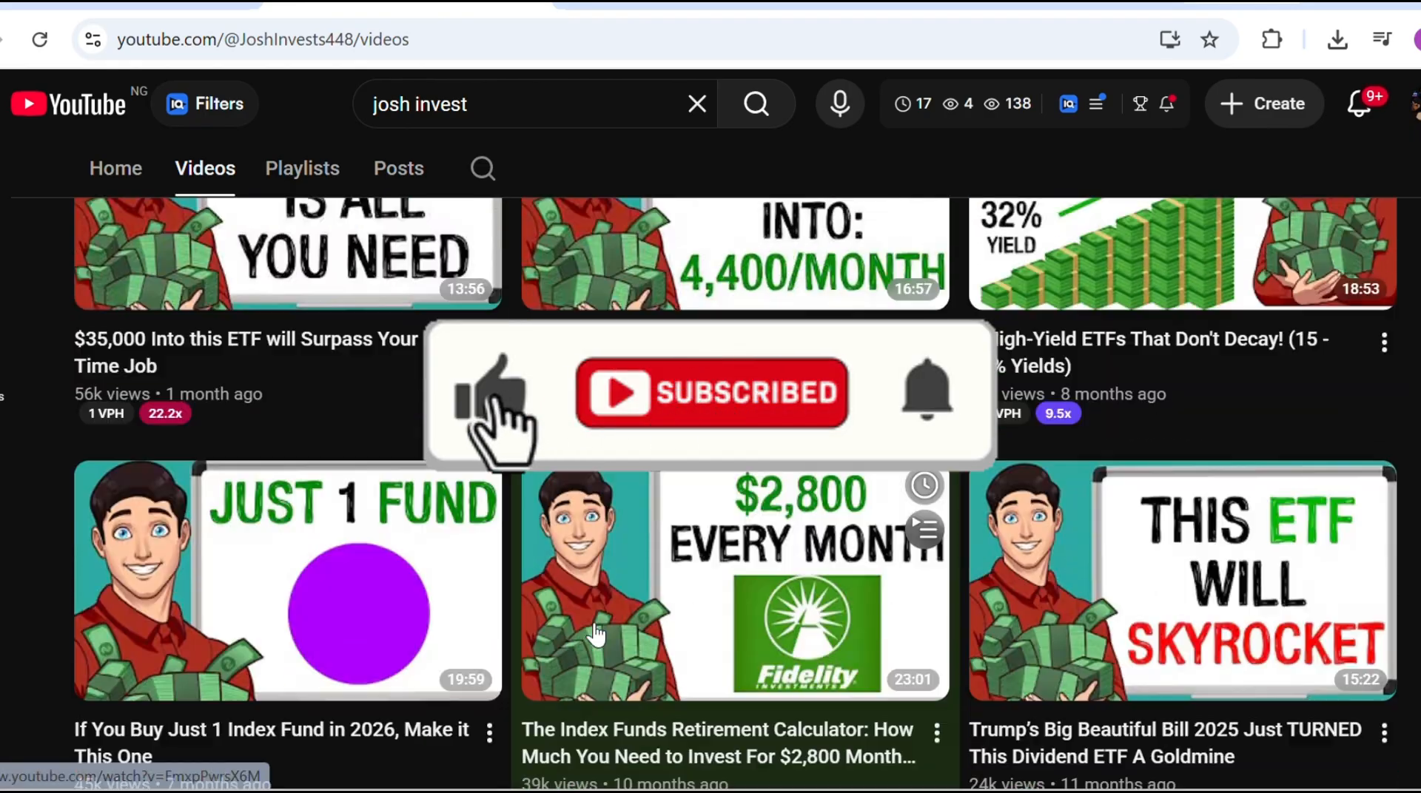
scroll(595, 633, "down", 10)
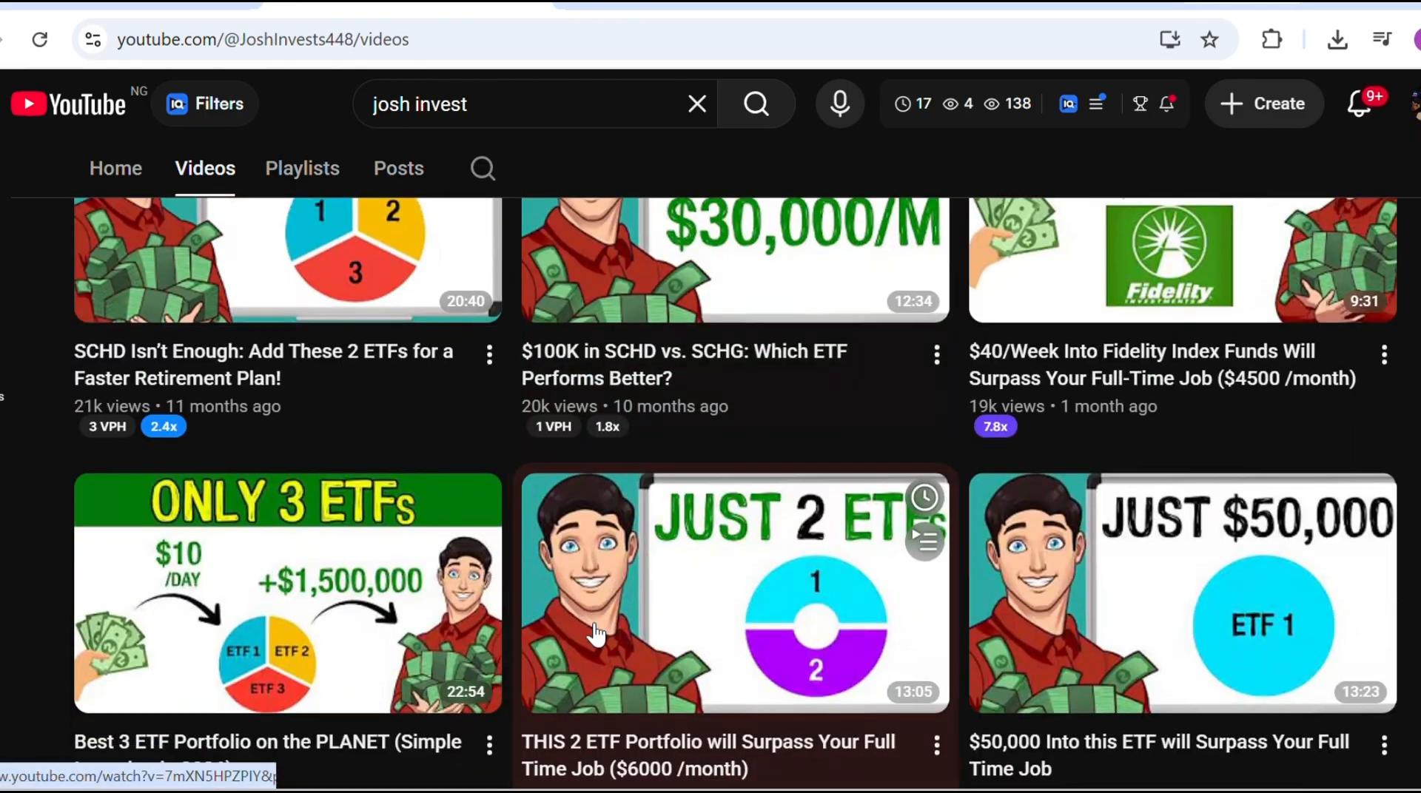
scroll(596, 632, "down", 10)
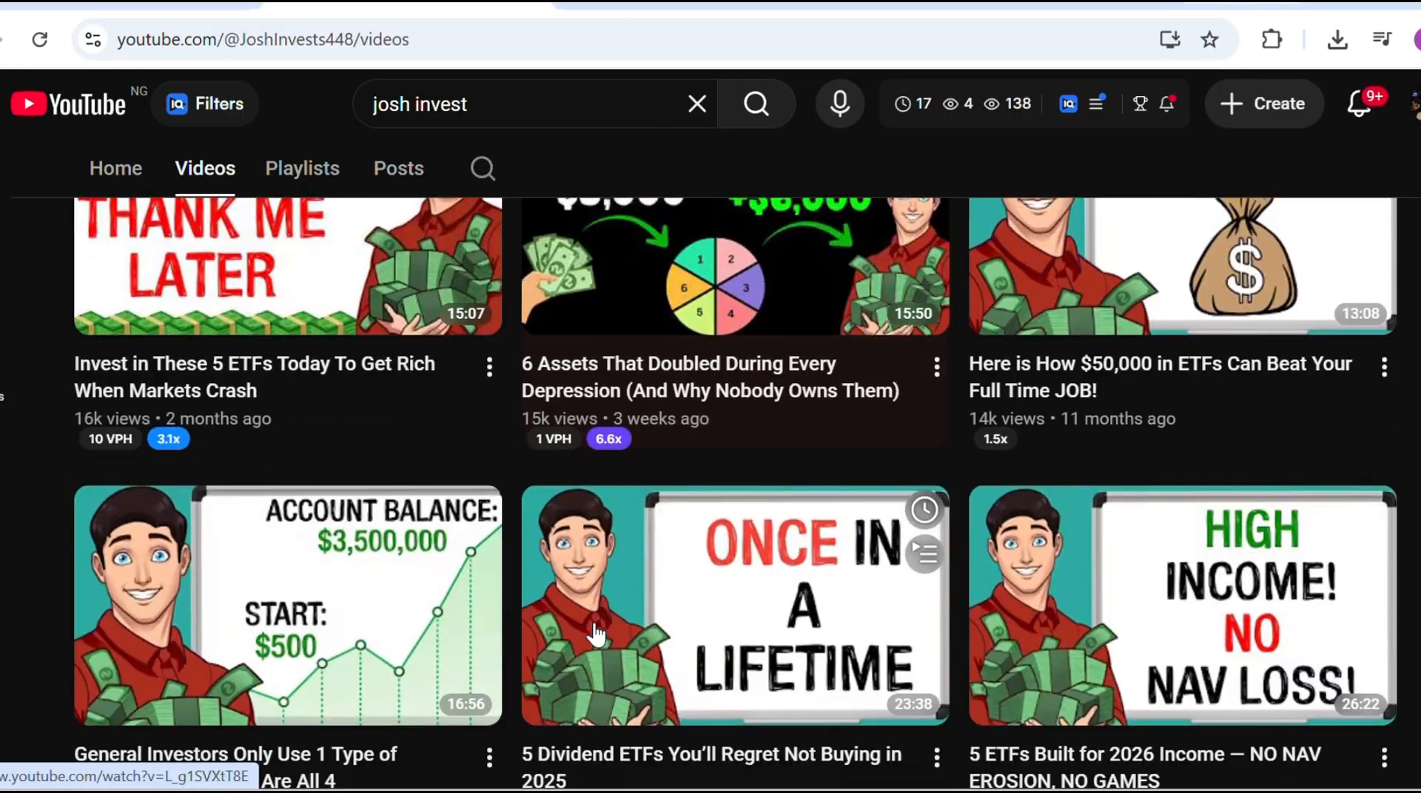
scroll(596, 633, "down", 3)
scroll(596, 633, "down", 4)
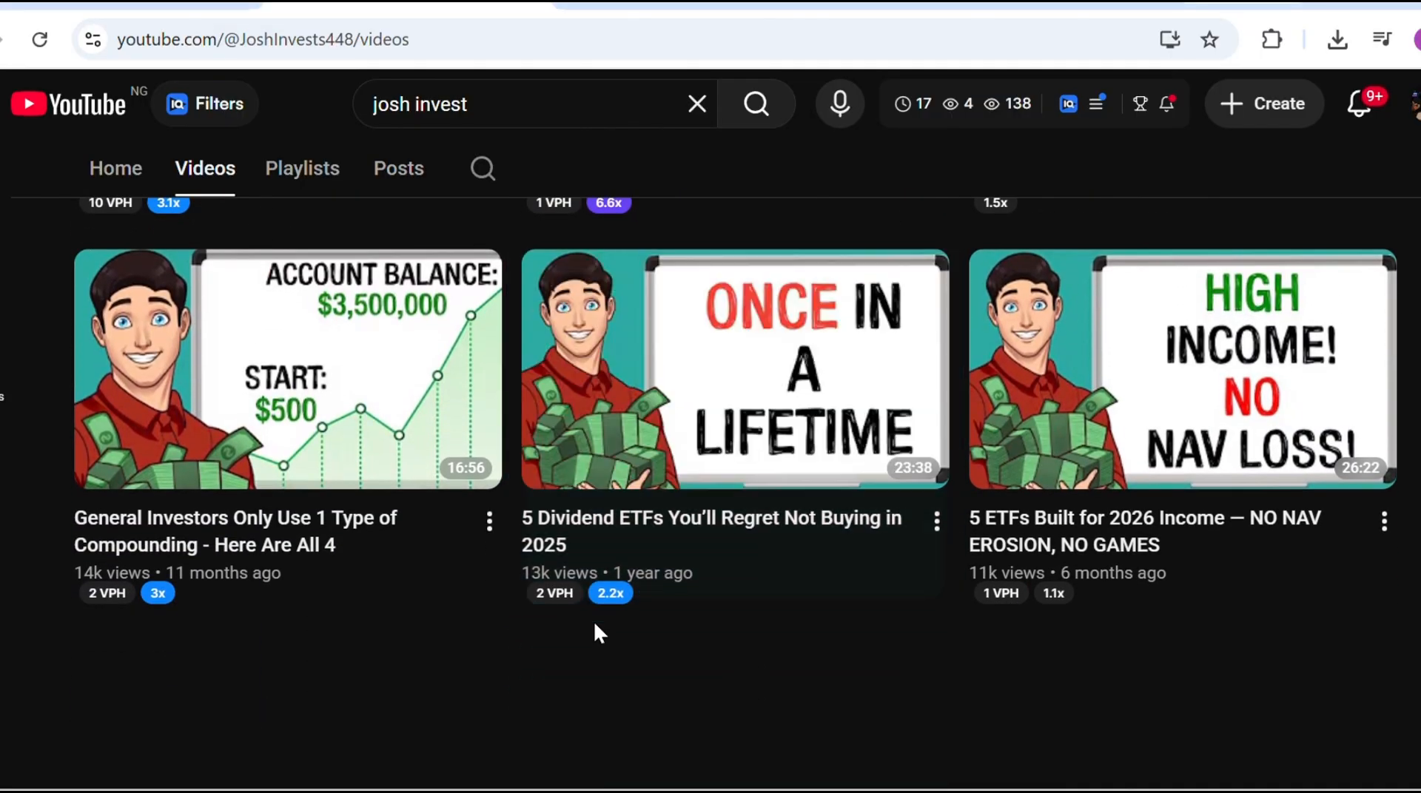
scroll(595, 633, "down", 4)
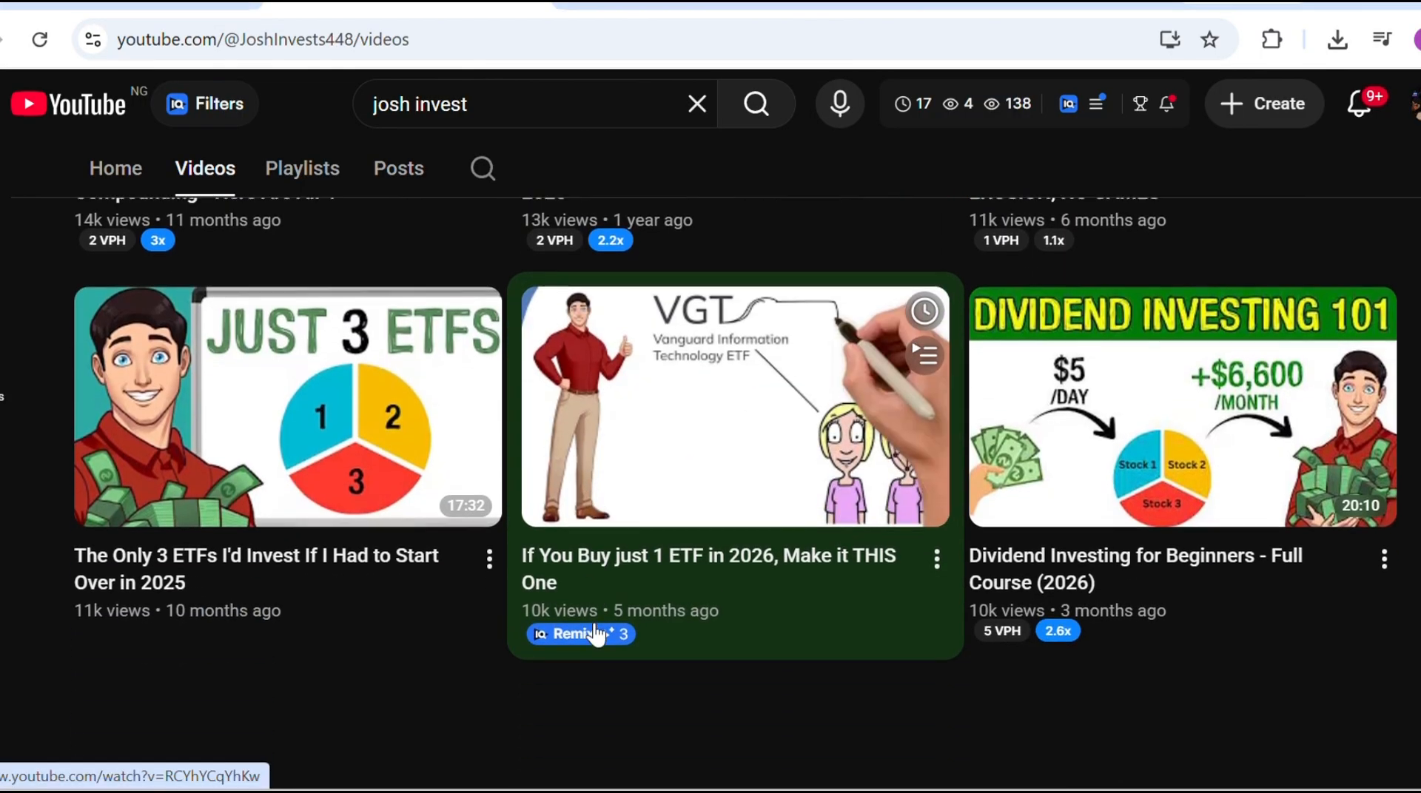
scroll(595, 635, "down", 6)
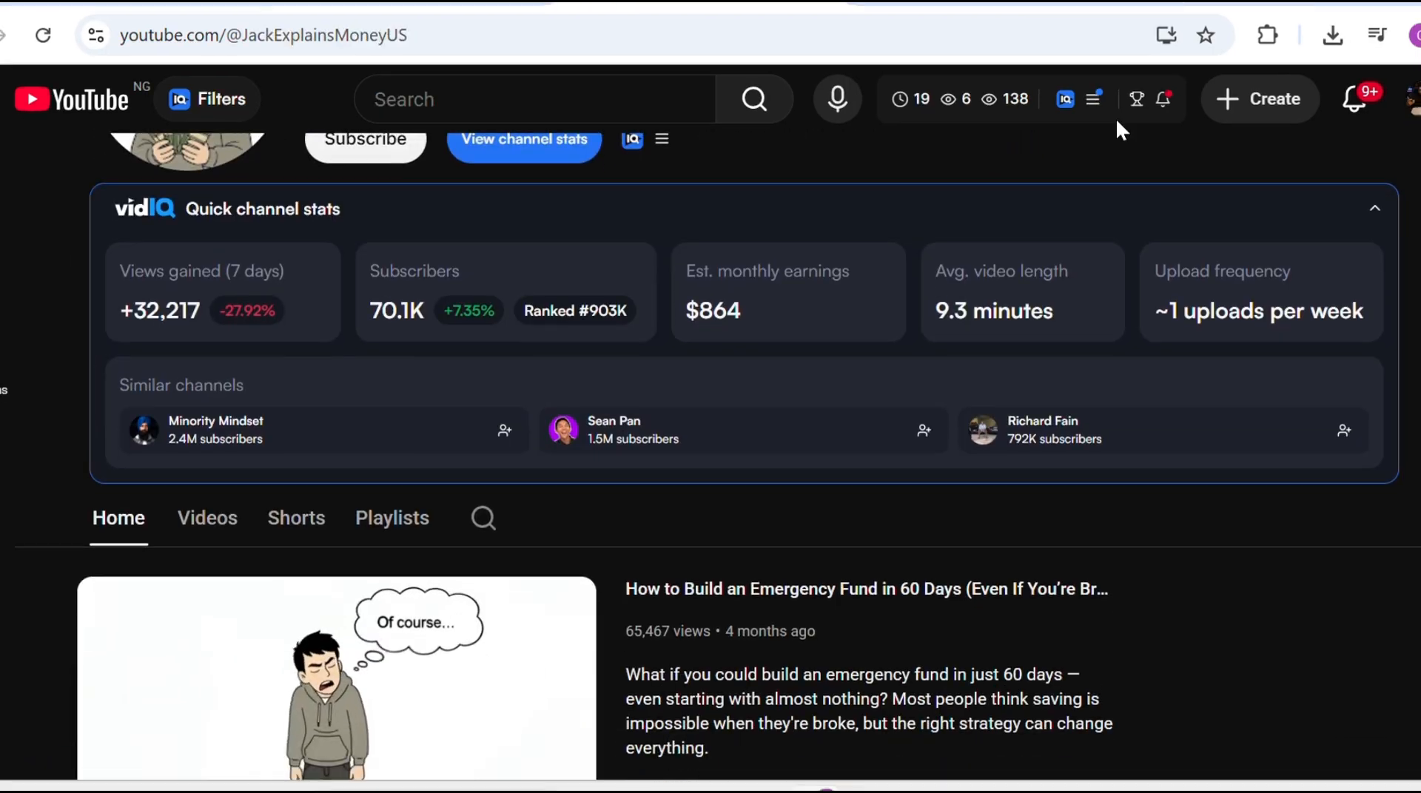
Open the video listing of the Jack Explains Money channel and look through its latest uploads.
scroll(1116, 128, "down", 2)
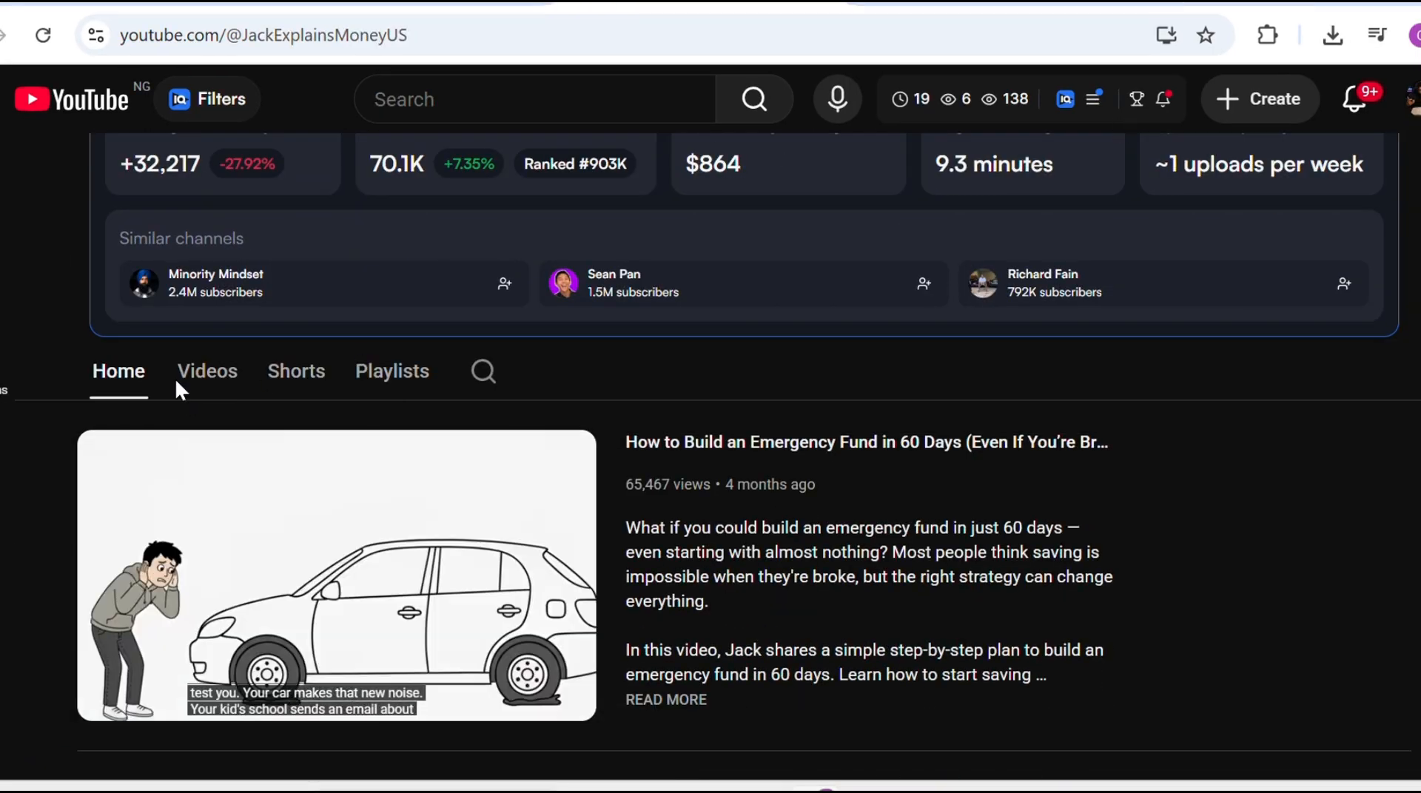
left_click(210, 376)
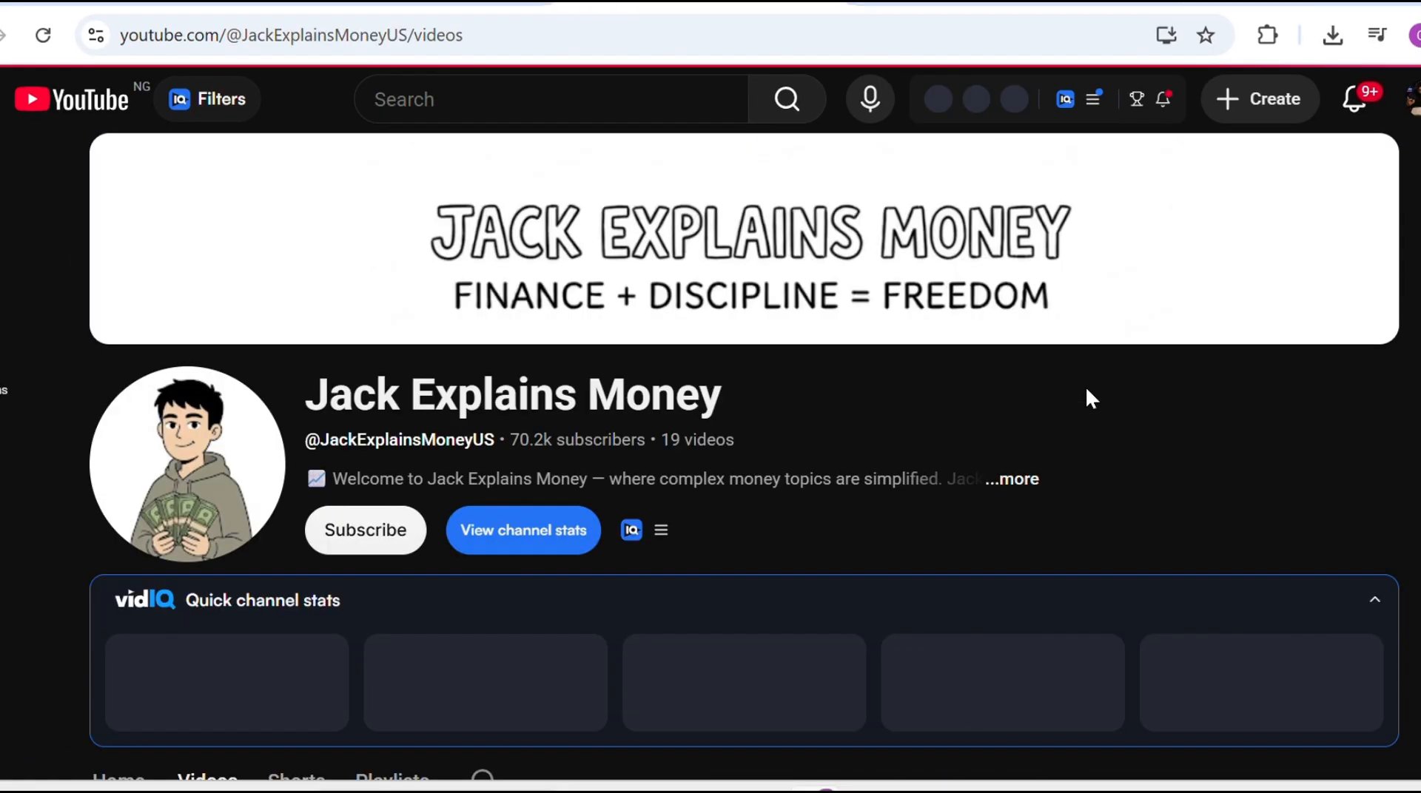
scroll(1086, 392, "down", 6)
scroll(1088, 400, "down", 5)
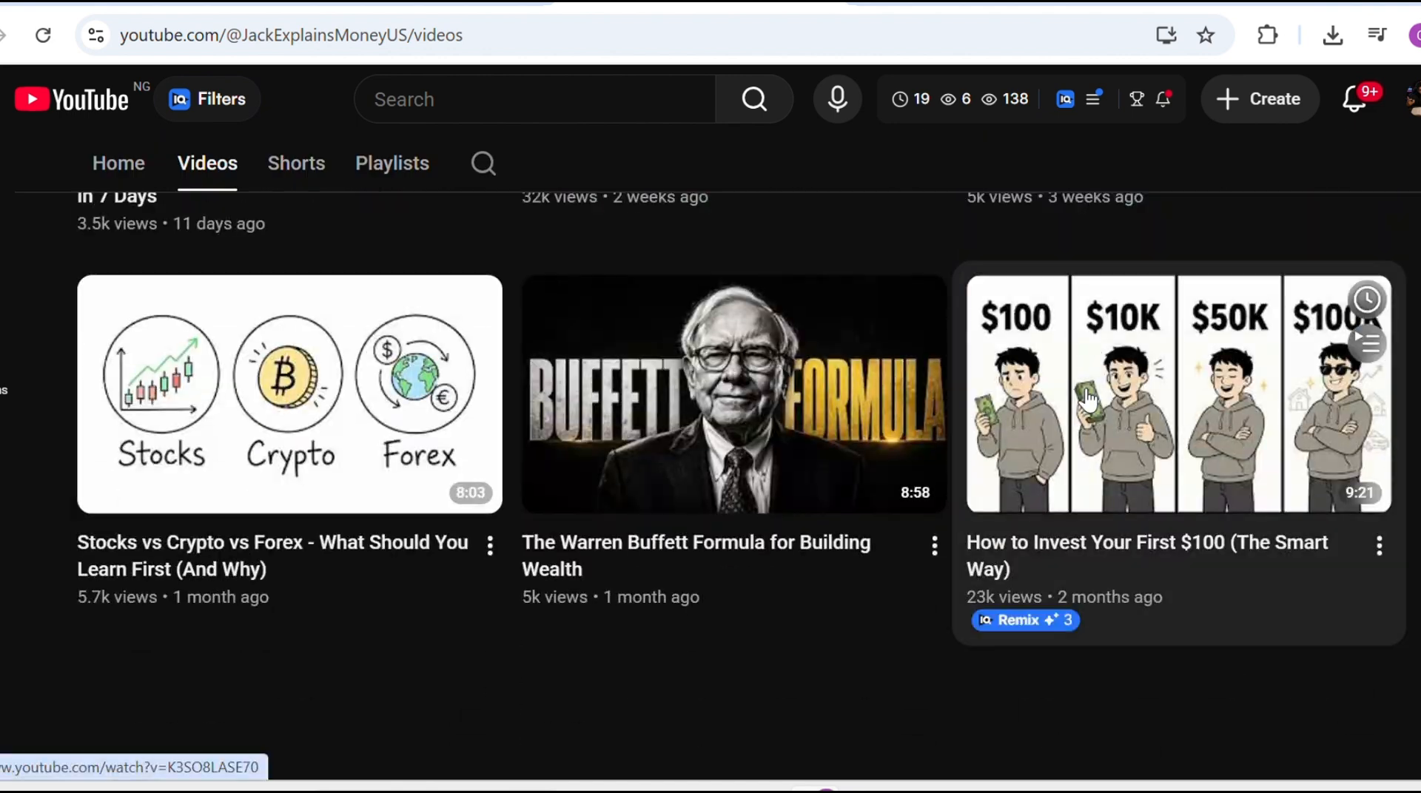
Review the Jack Explains Money channel's video thumbnails, titles and view counts, along with its header and quick channel stats.
scroll(1086, 392, "up", 5)
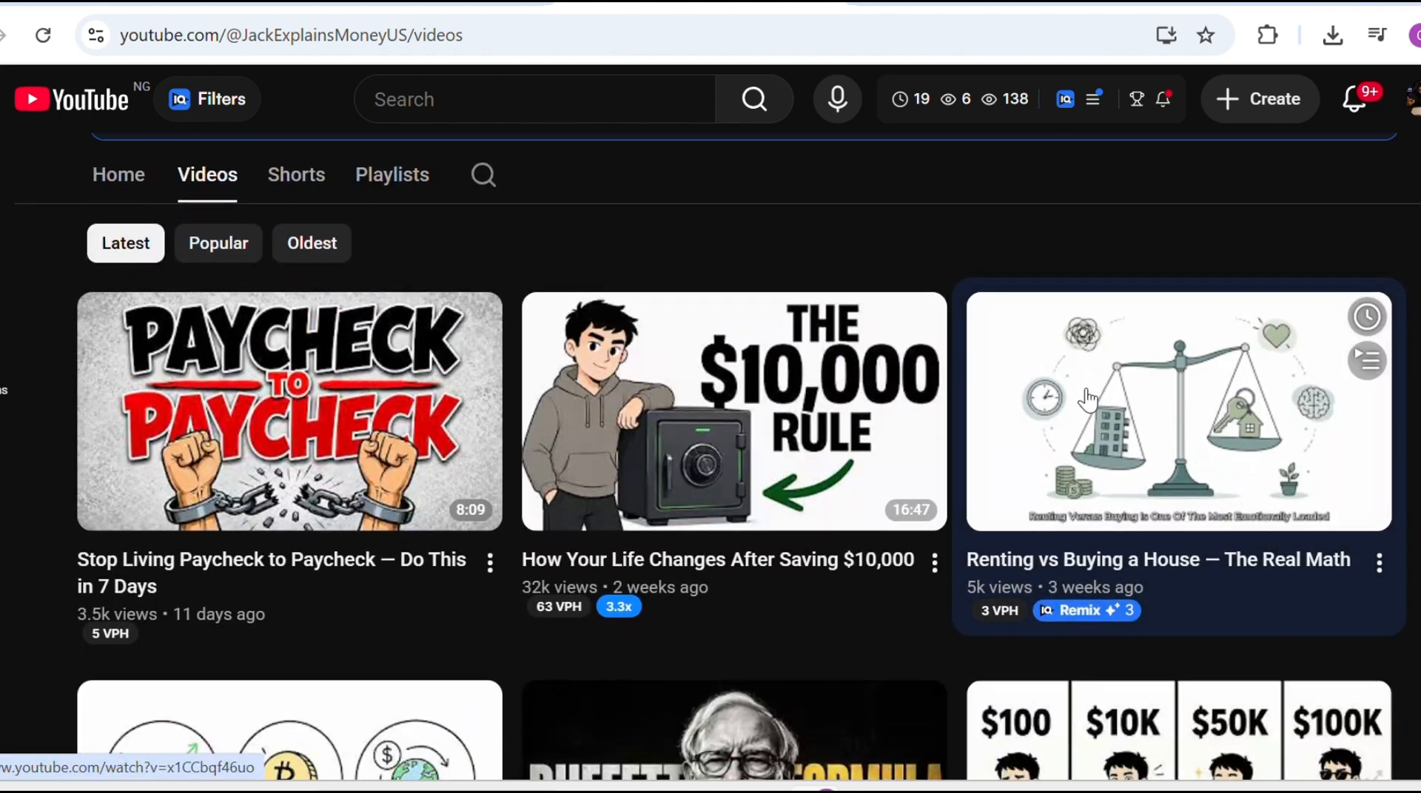
scroll(1086, 399, "down", 20)
scroll(1087, 399, "up", 20)
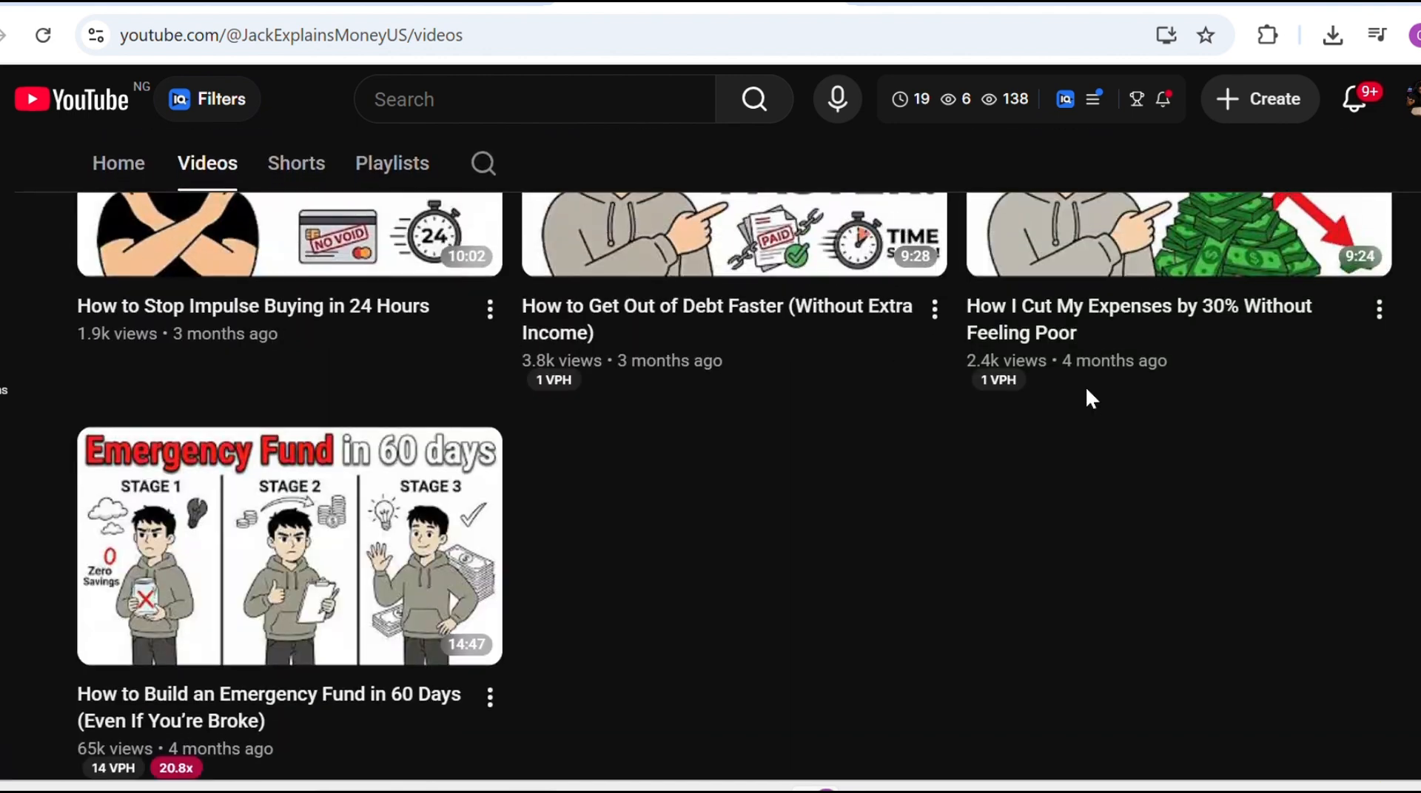
scroll(1087, 399, "up", 5)
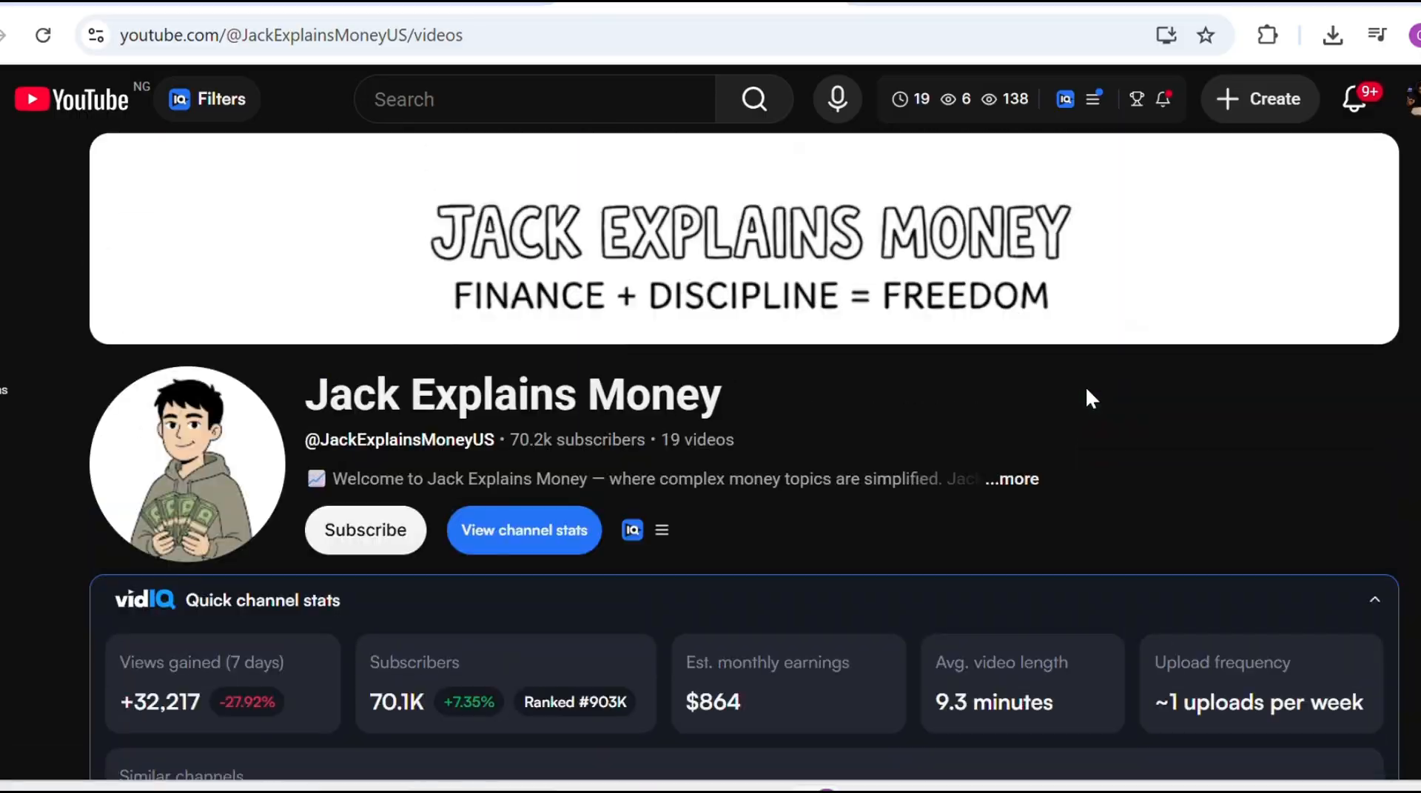
scroll(1086, 400, "down", 8)
scroll(1087, 399, "down", 15)
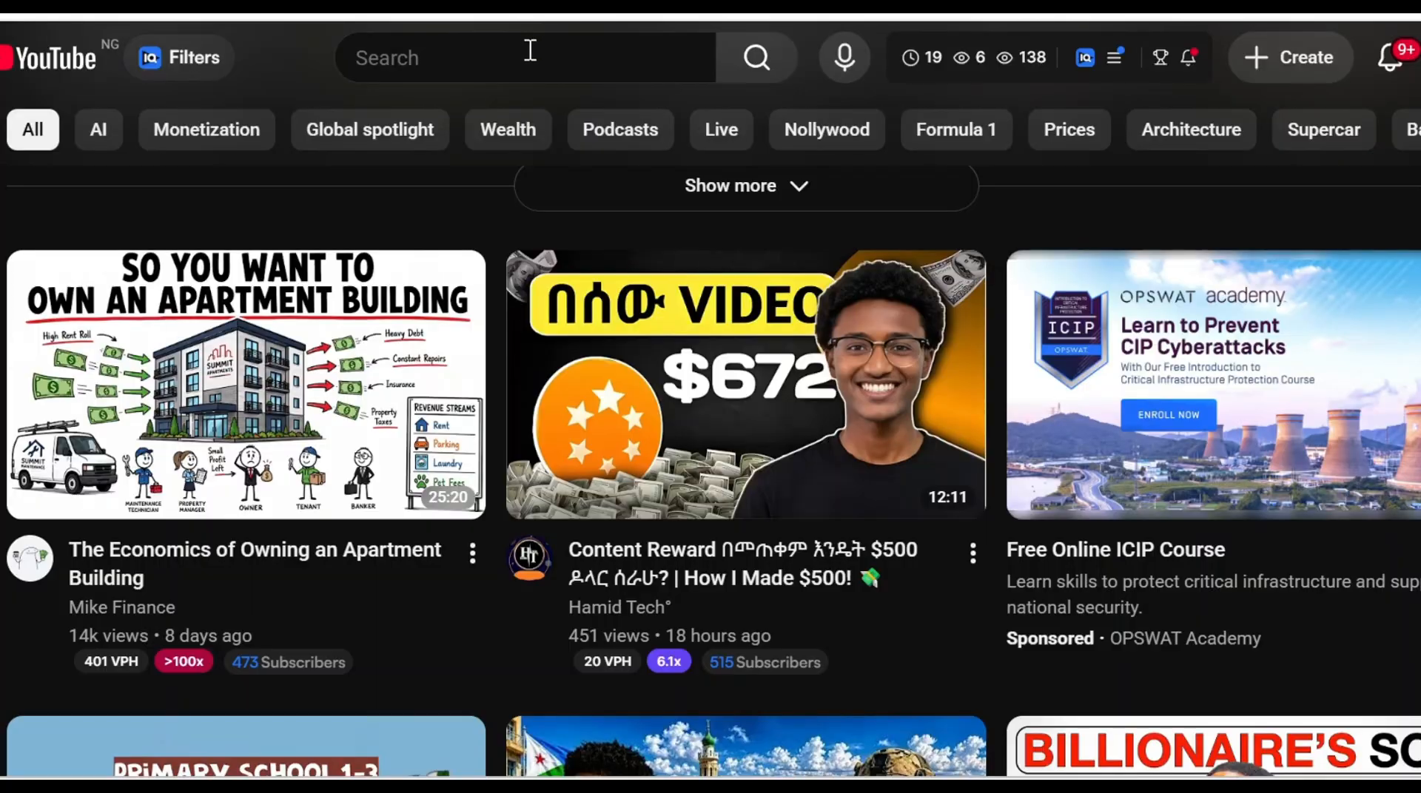
Search YouTube for "josh invest" and open the video listing of the Josh Invests channel.
left_click(529, 52)
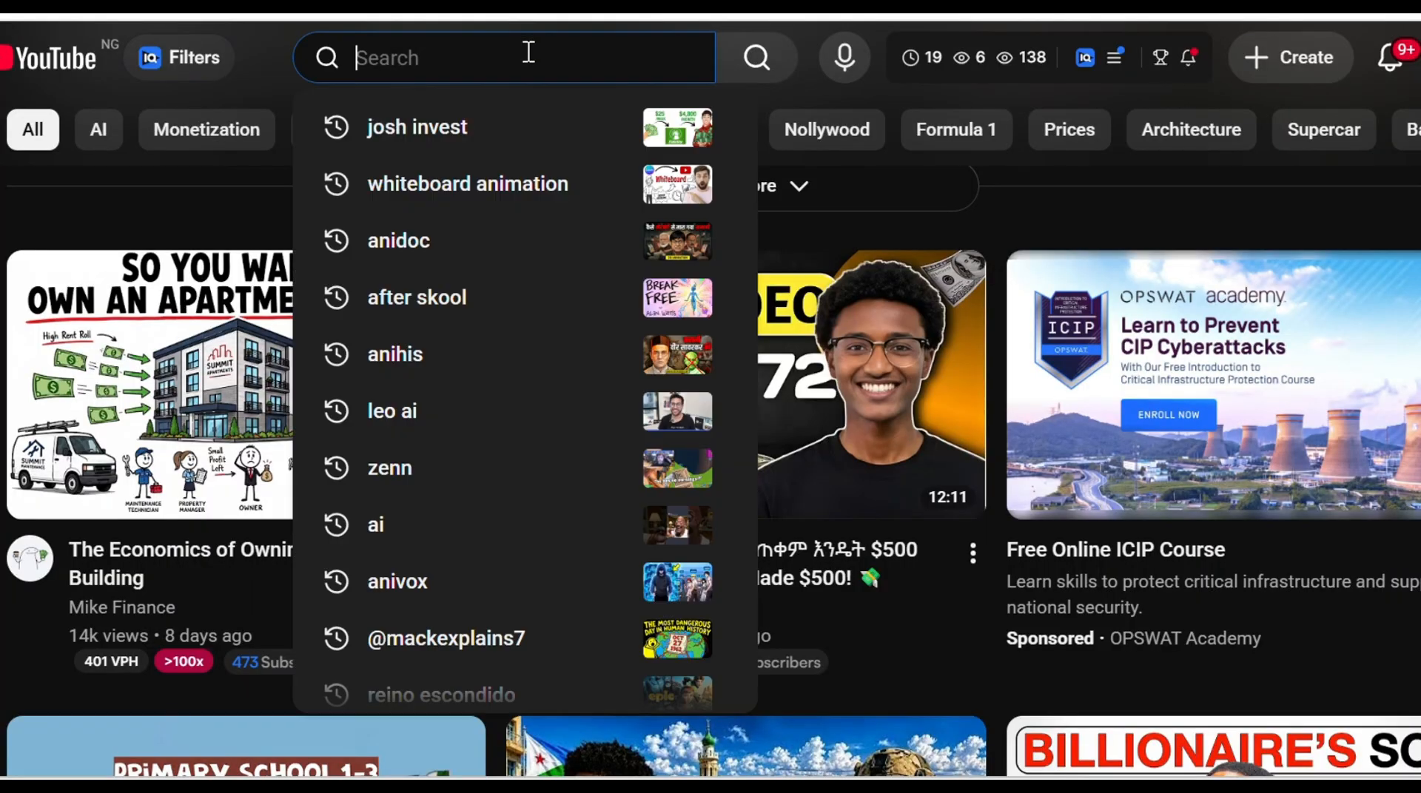
type("jo")
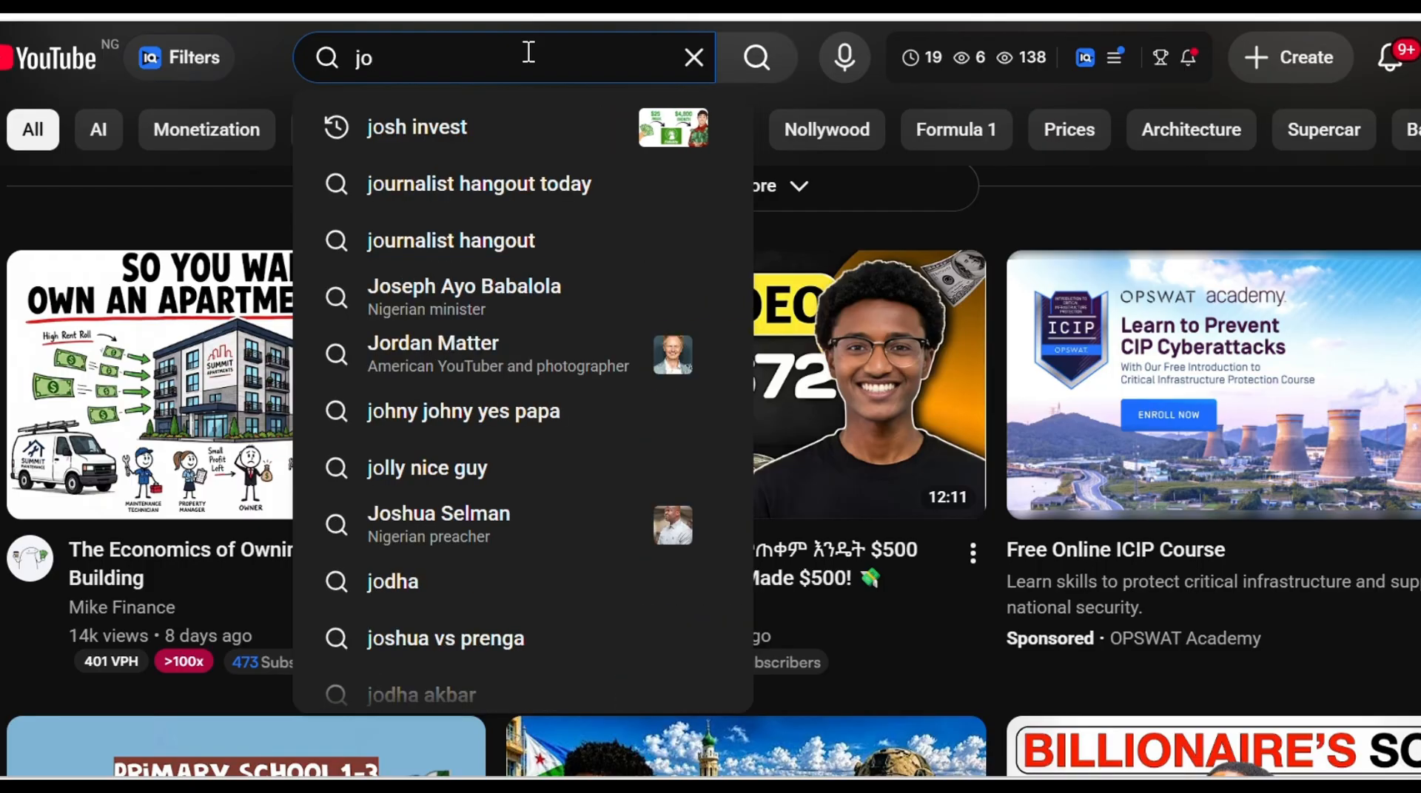
type("sh invest")
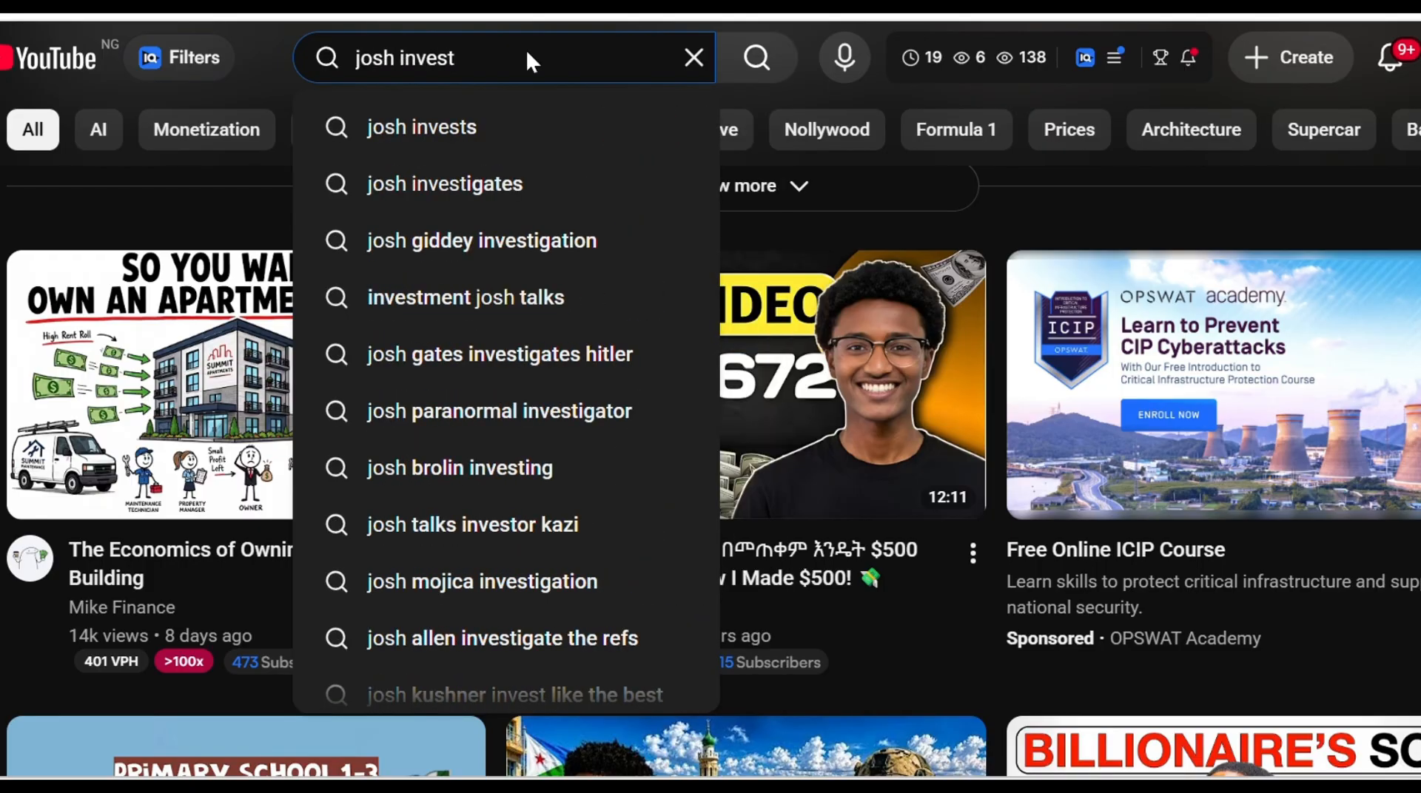
key("Return")
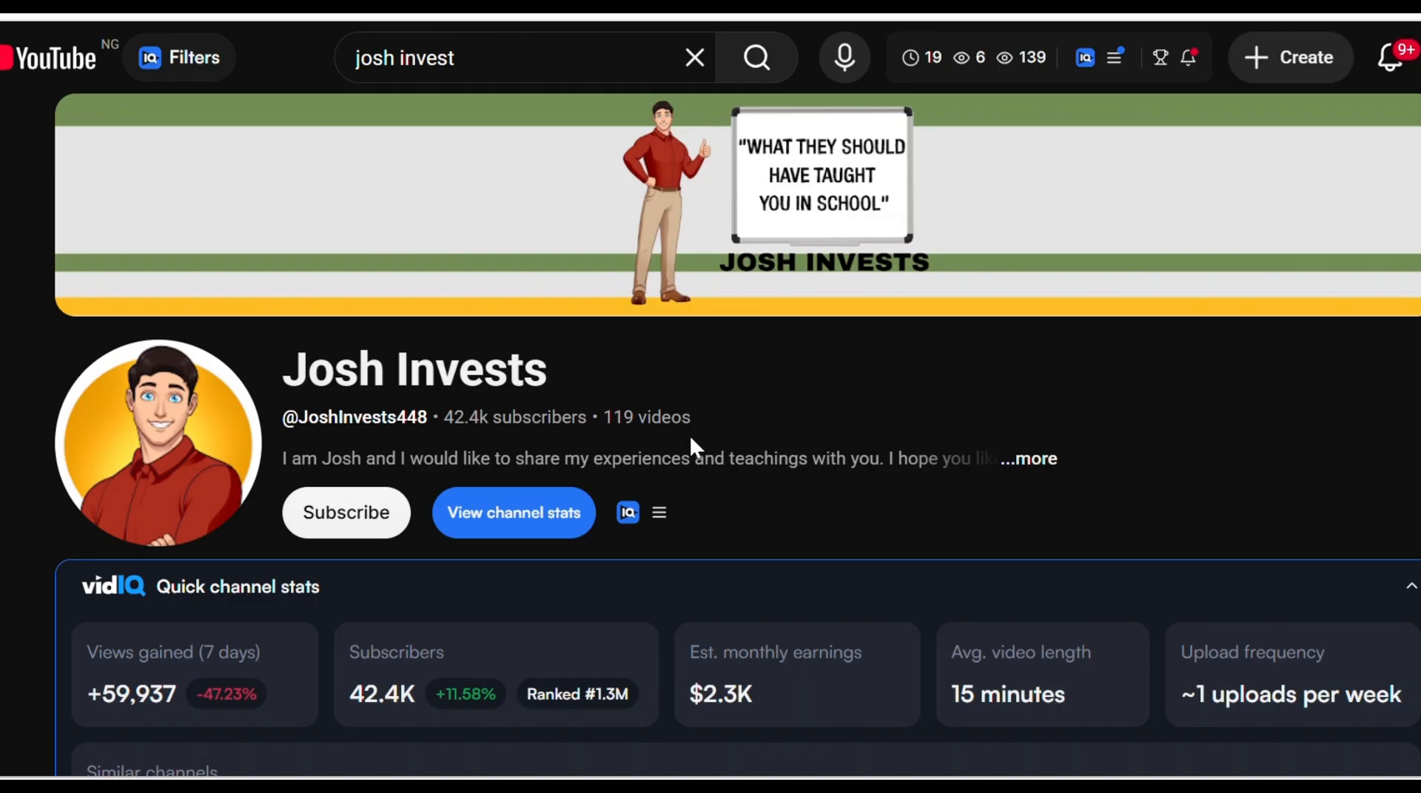
scroll(986, 374, "down", 4)
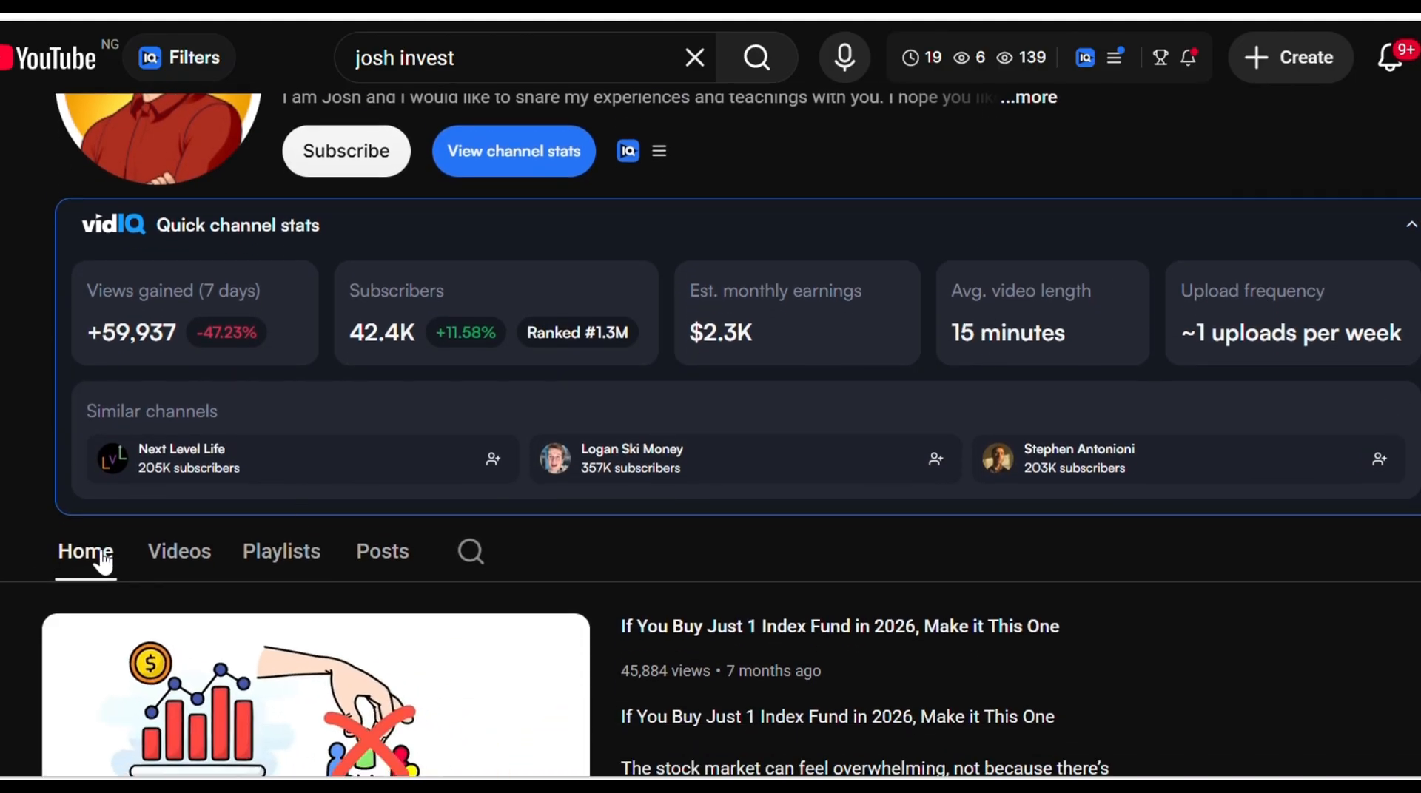
left_click(175, 555)
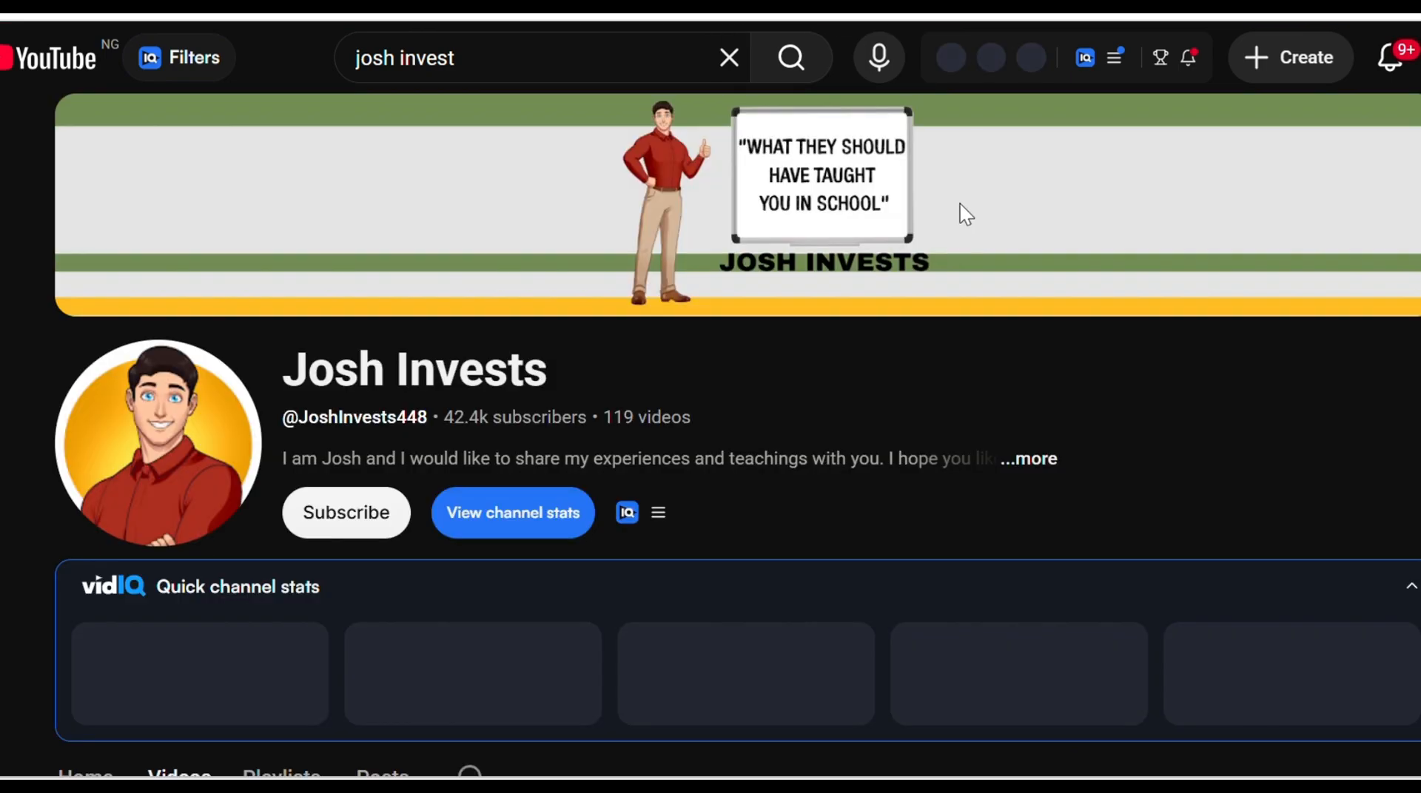
Examine the Josh Invests quick channel stats and the thumbnails, titles and view counts of its latest uploads.
scroll(1177, 418, "down", 5)
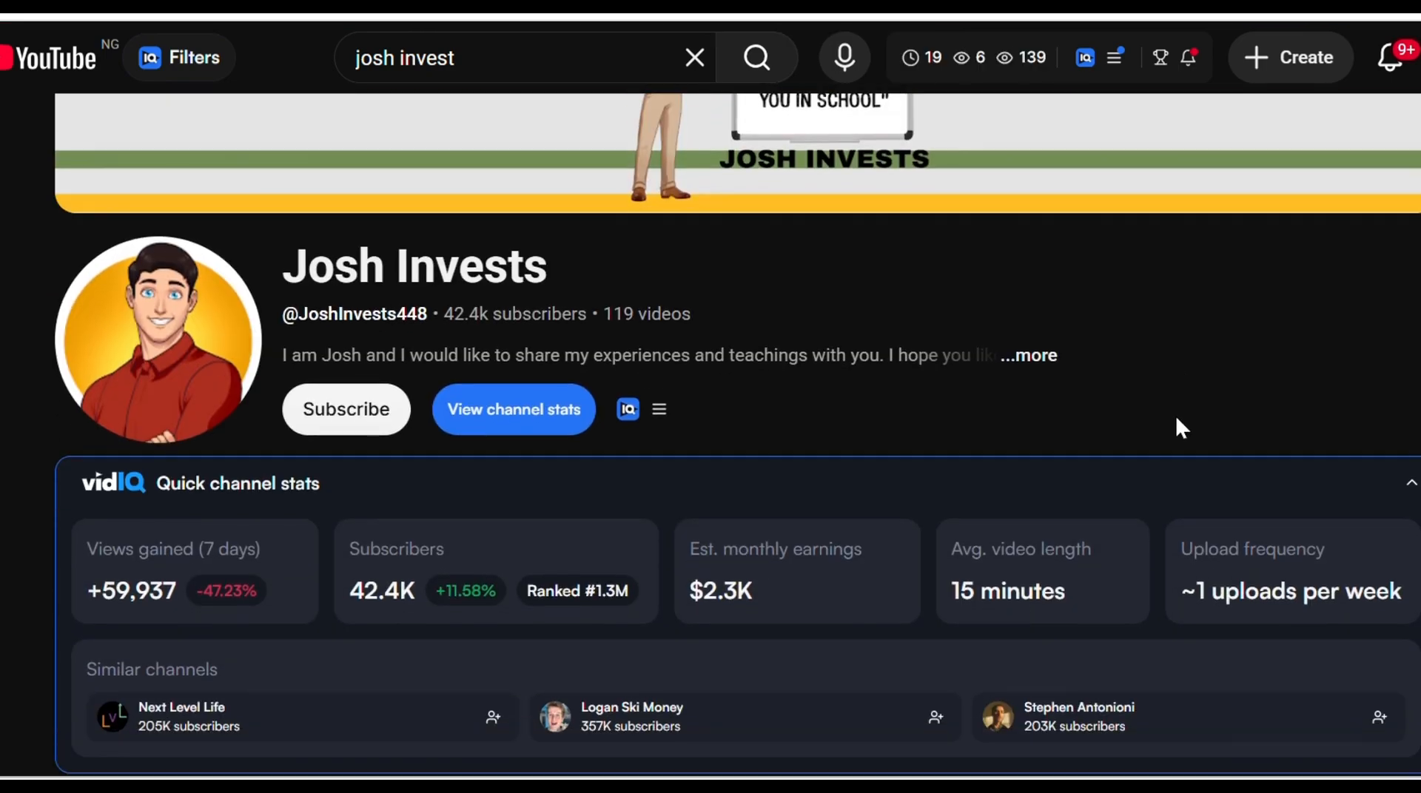
scroll(1176, 419, "down", 5)
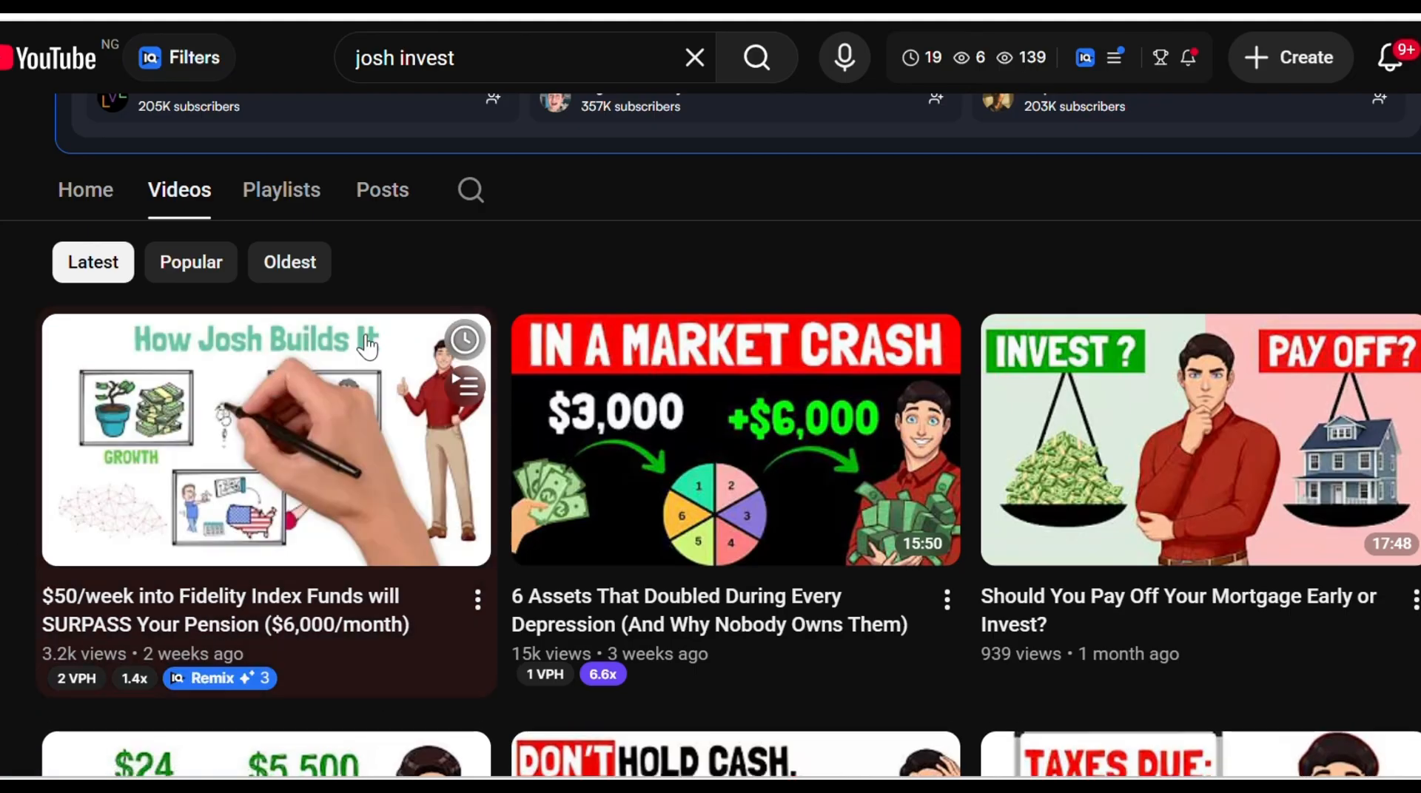
scroll(645, 264, "down", 3)
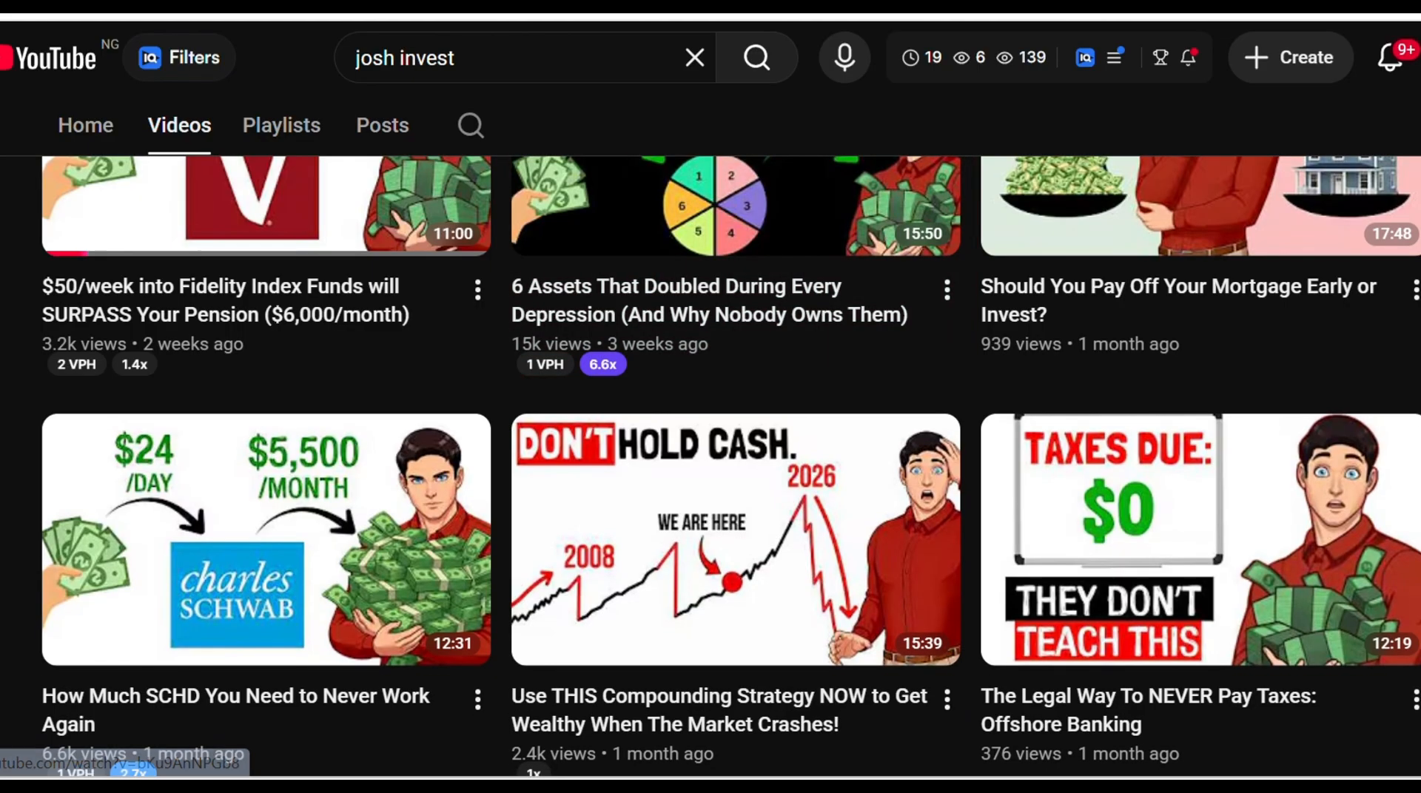
scroll(711, 467, "down", 6)
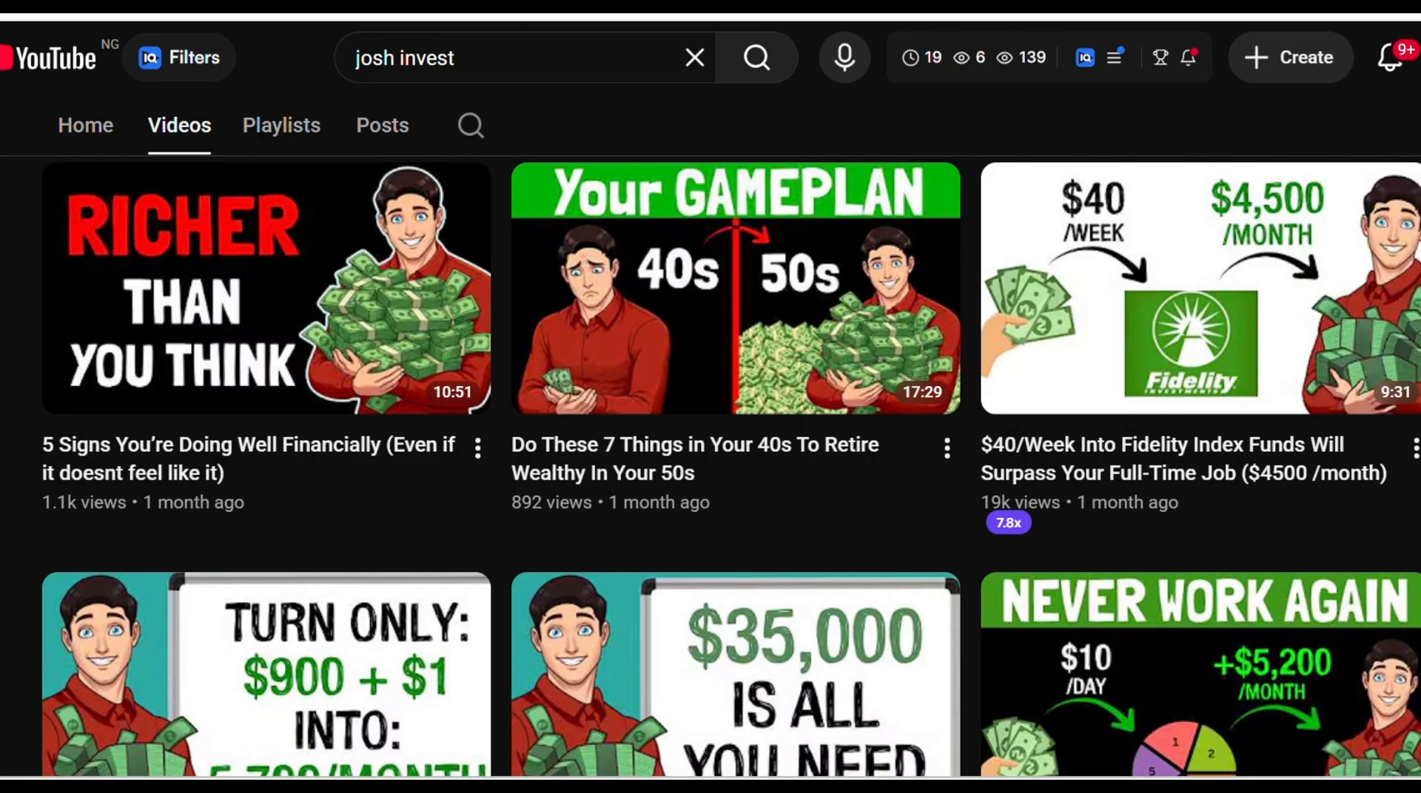
scroll(731, 467, "down", 2)
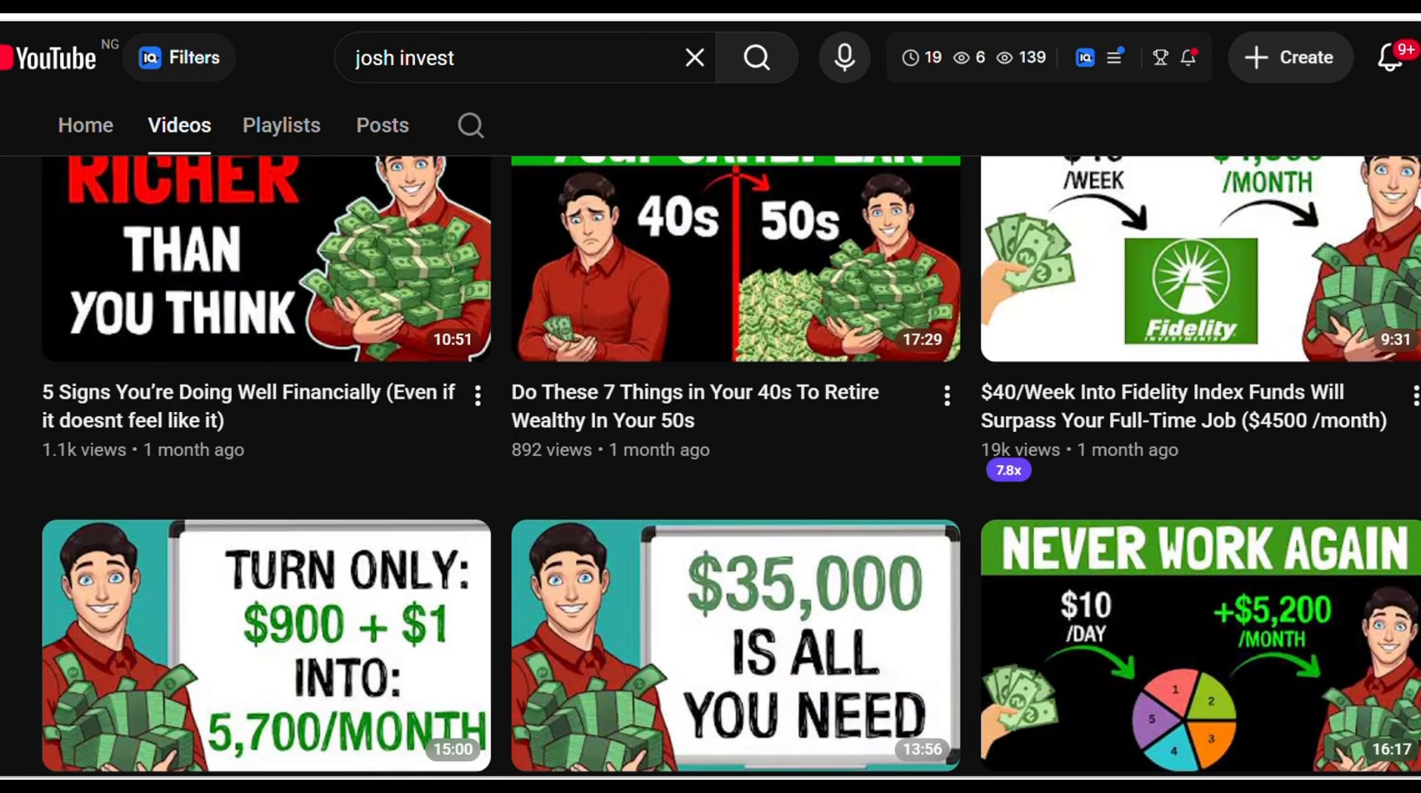
scroll(730, 466, "down", 2)
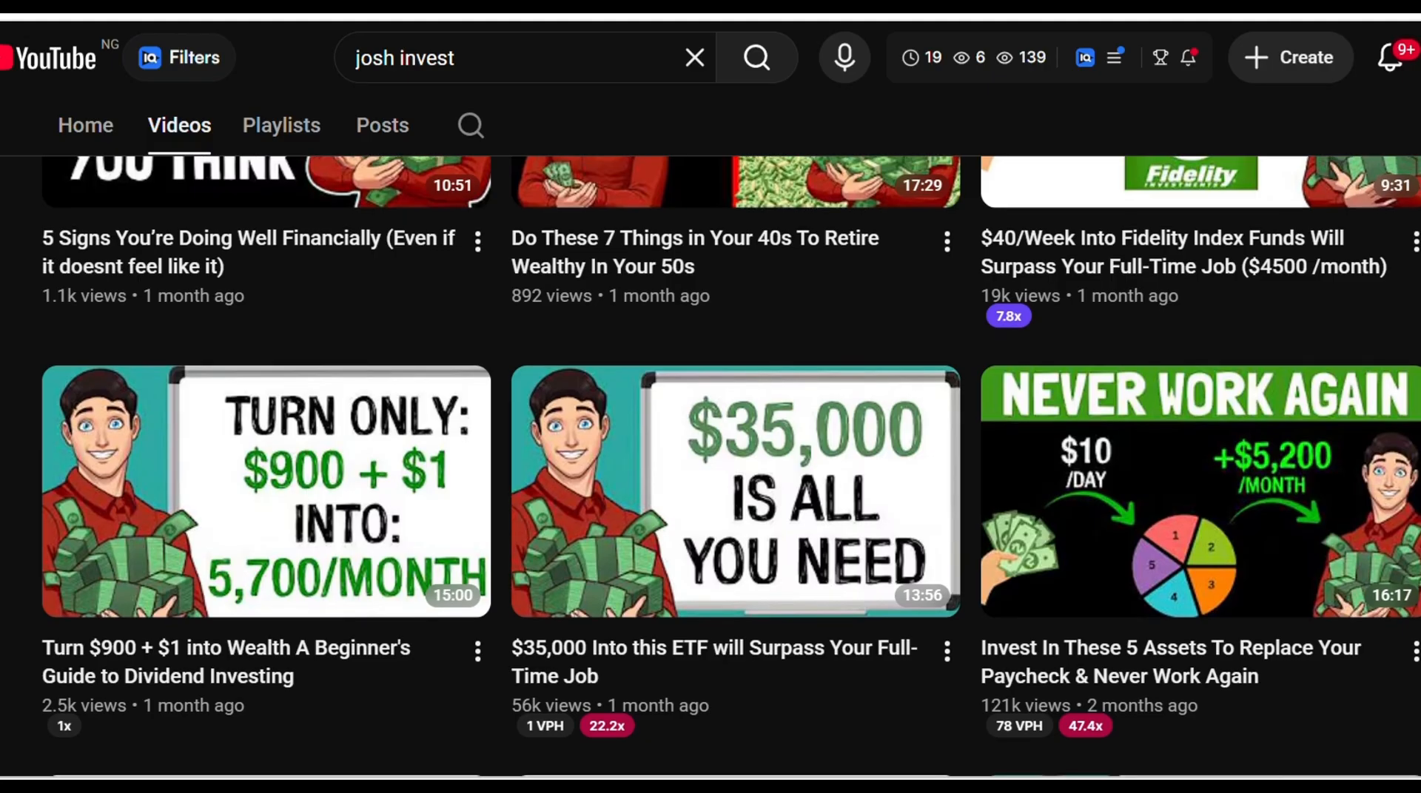
scroll(730, 466, "down", 3)
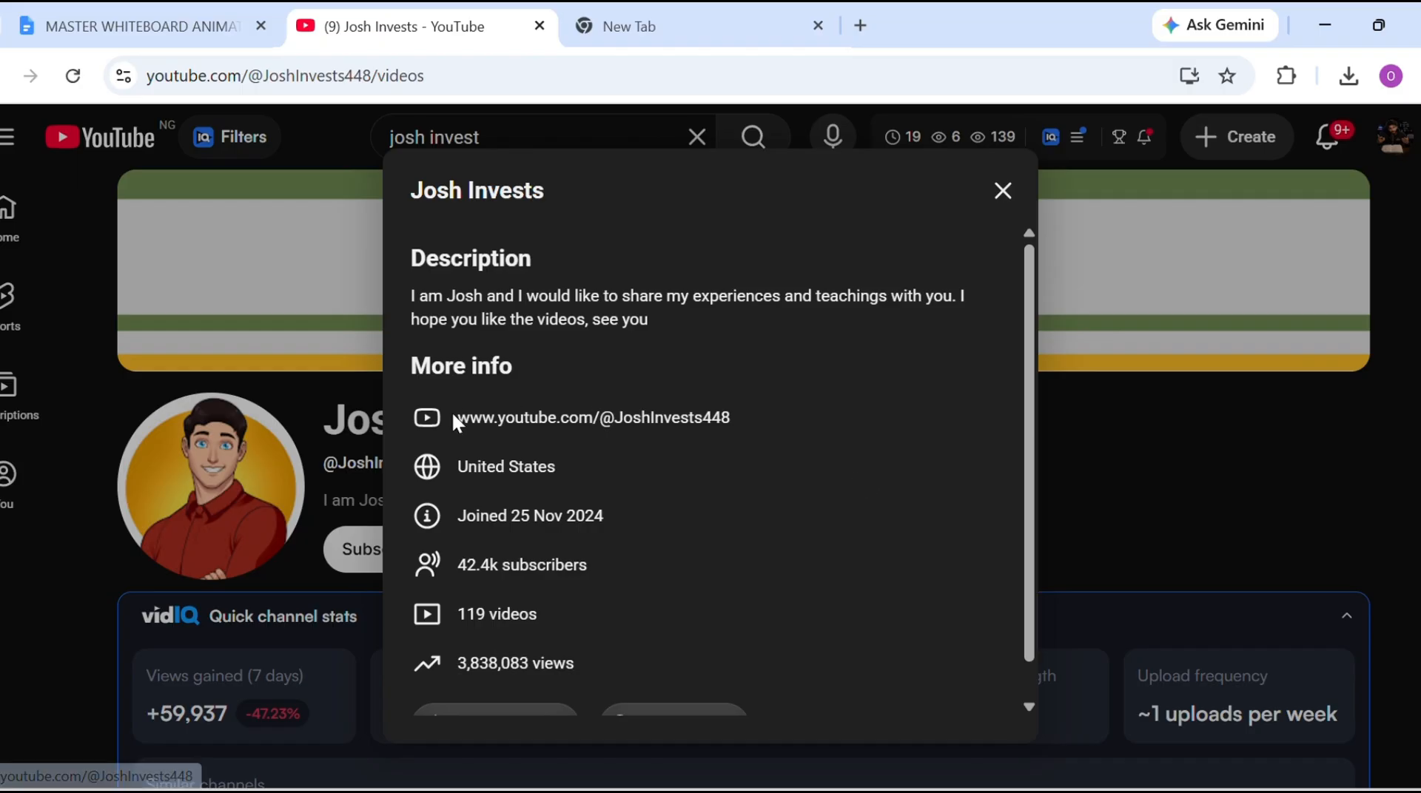
Copy the Josh Invests channel link from its channel details and ask ChatGPT in a new chat to "analyse this channel".
left_click_drag(454, 419, 733, 405)
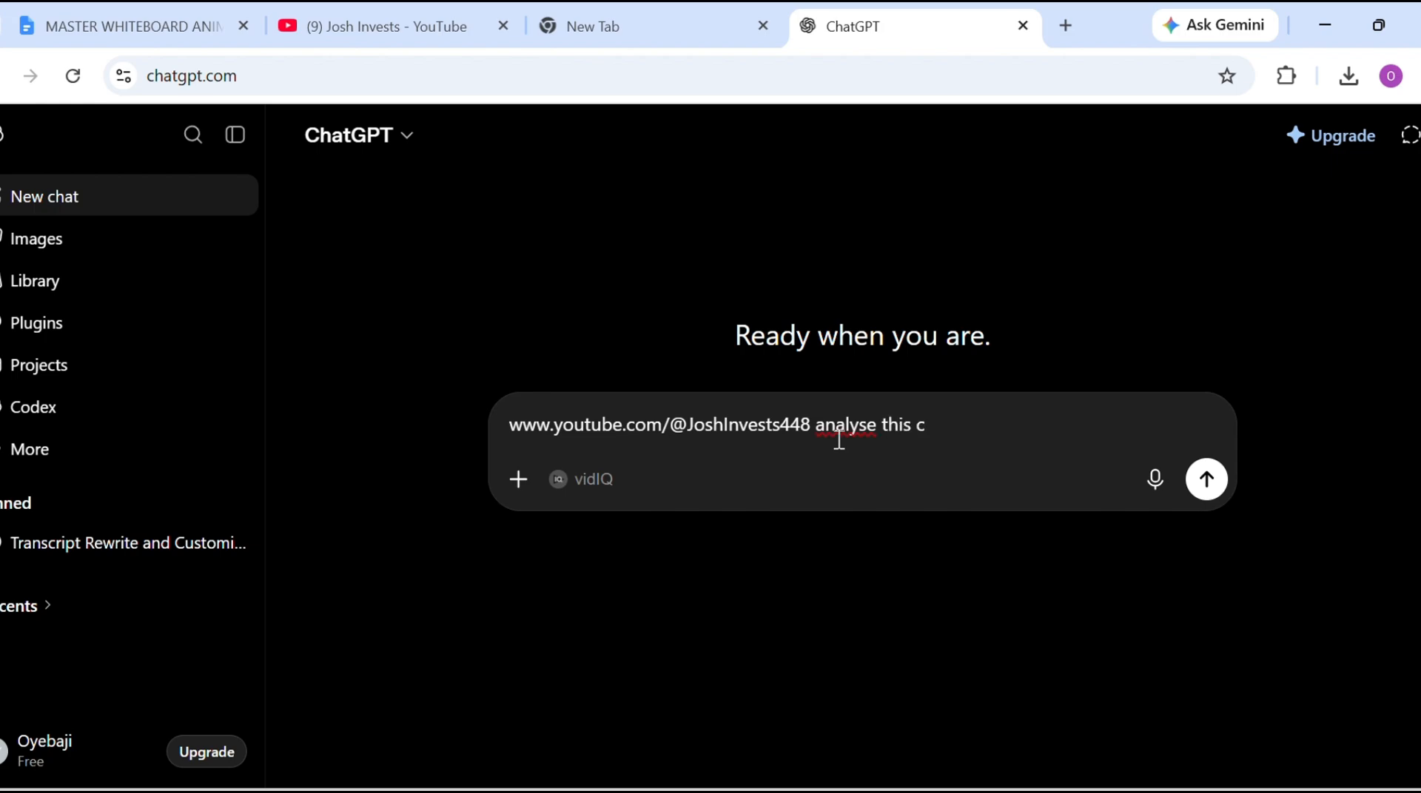
left_click(1206, 479)
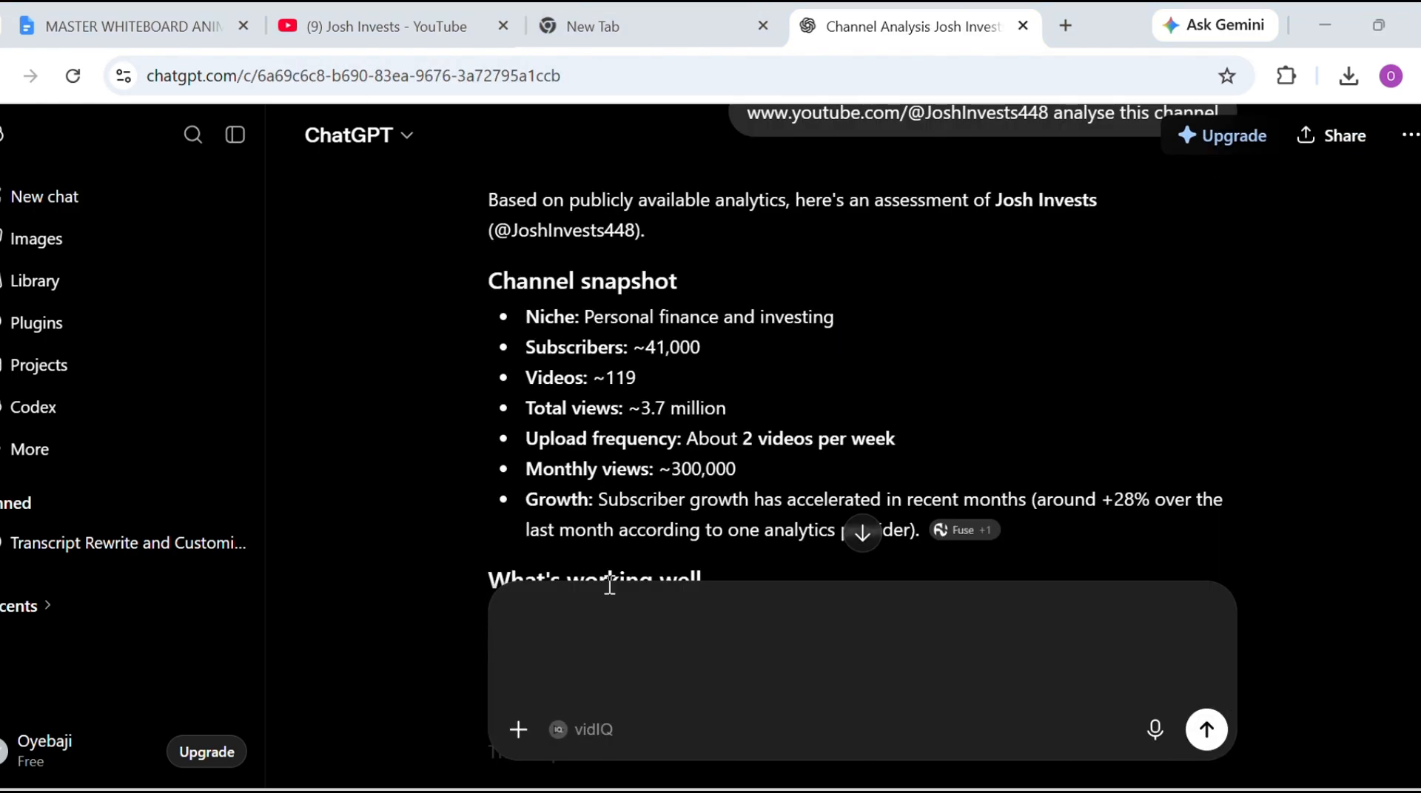
Send a follow-up prompt asking to identify the overall content strategy, recurring themes, audience interest and the style that makes the videos engaging.
key("ctrl+v")
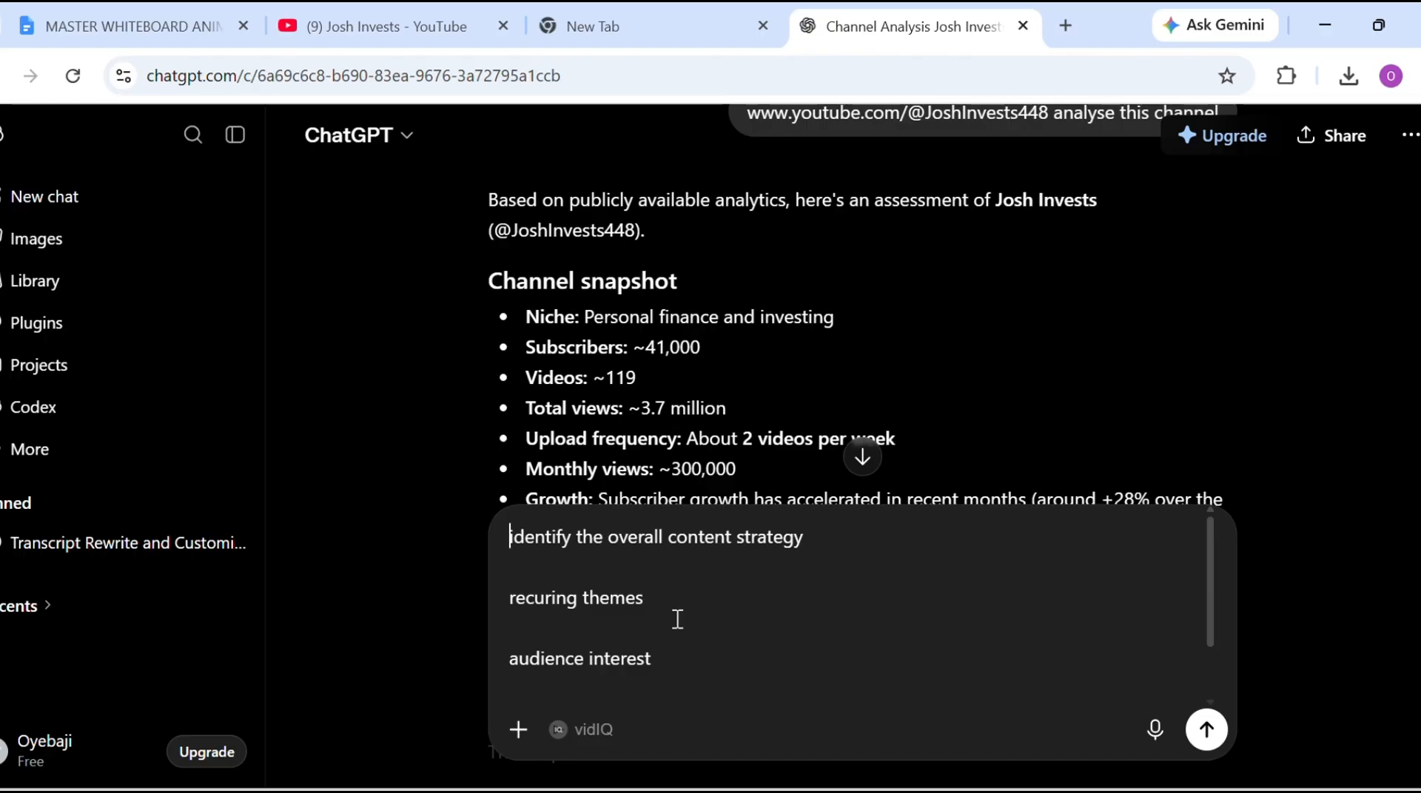
key("Down")
key("Down")
key("Down")
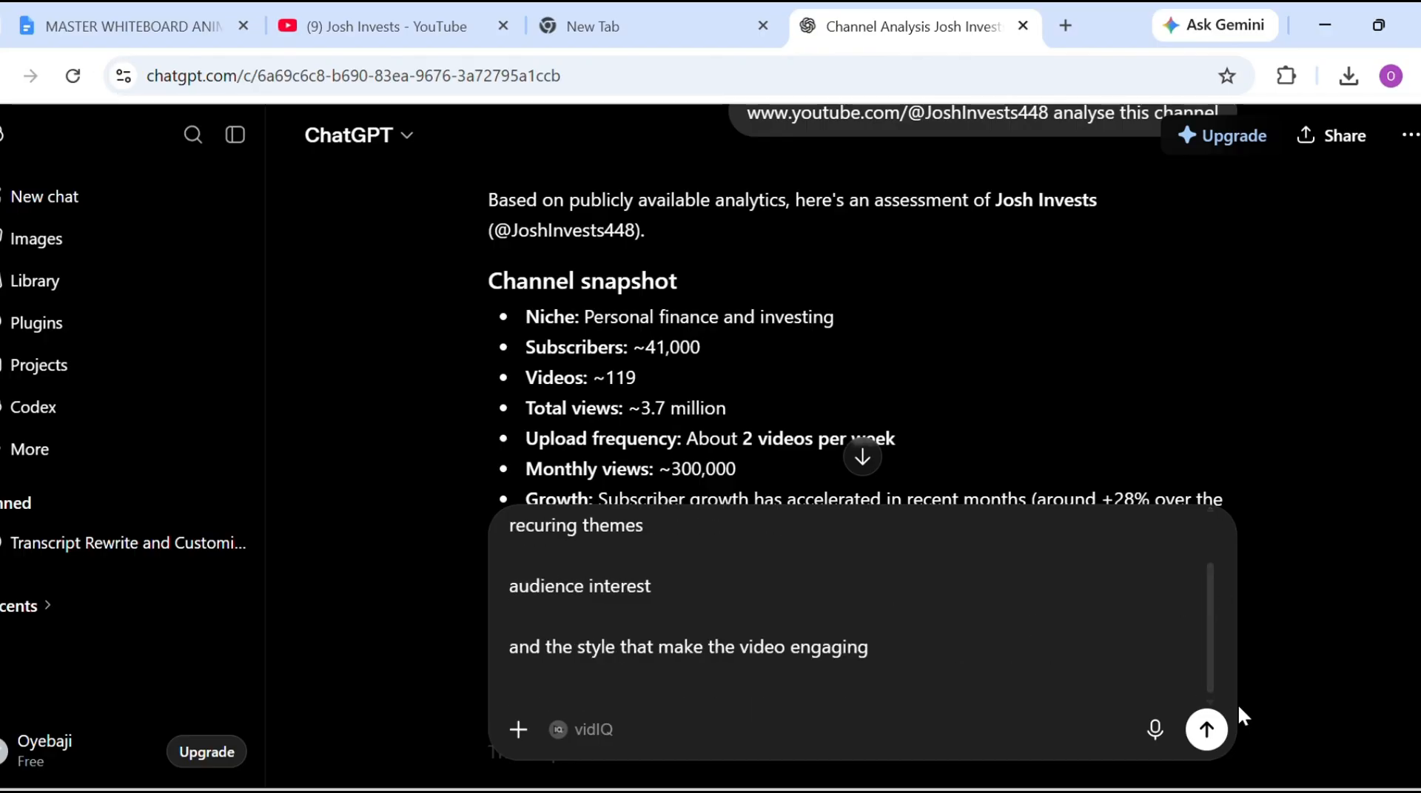
left_click(1206, 731)
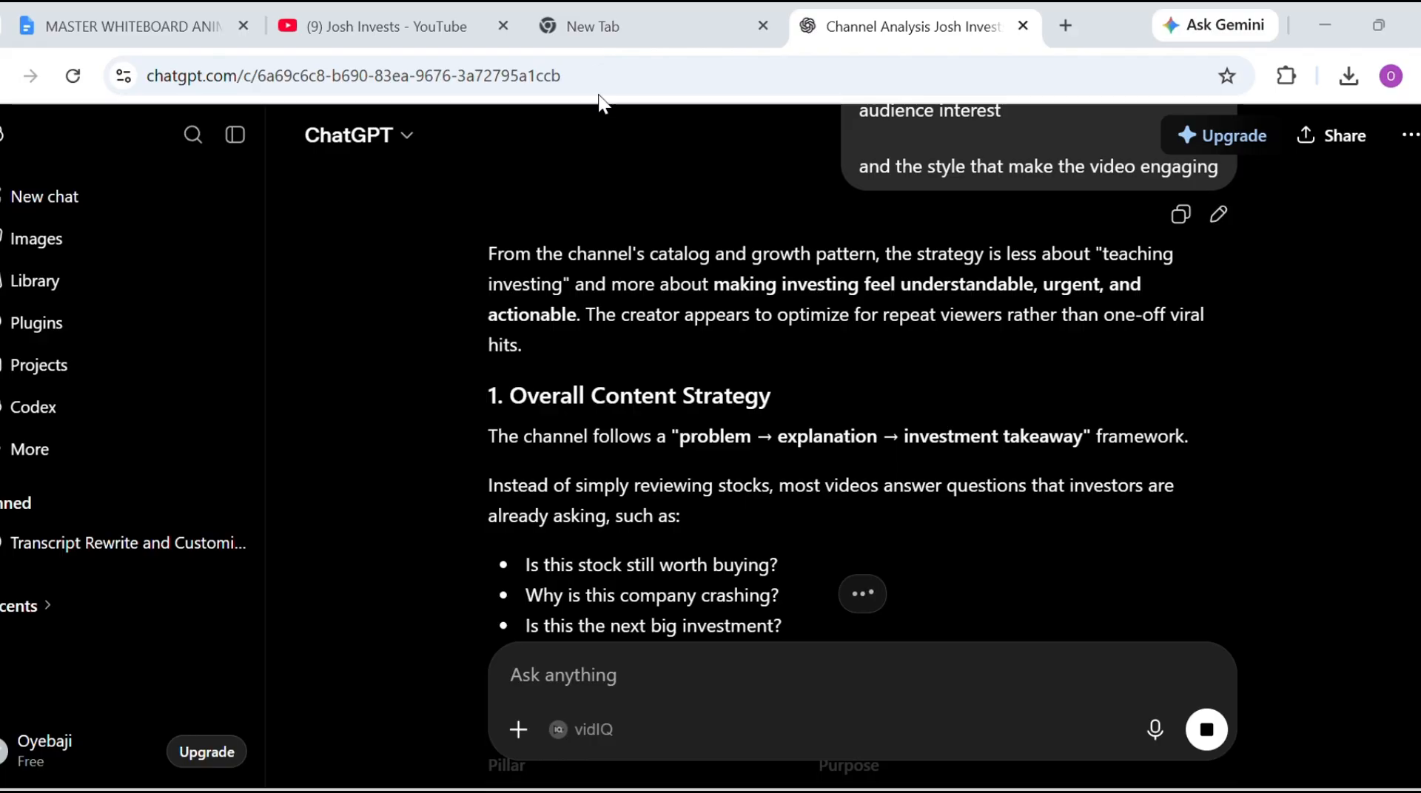
Skim the strategy analysis and ask to "generate 20 completely original video ideas inspired by the audience interest discovered during the analysis".
scroll(669, 278, "down", 2)
scroll(670, 282, "down", 8)
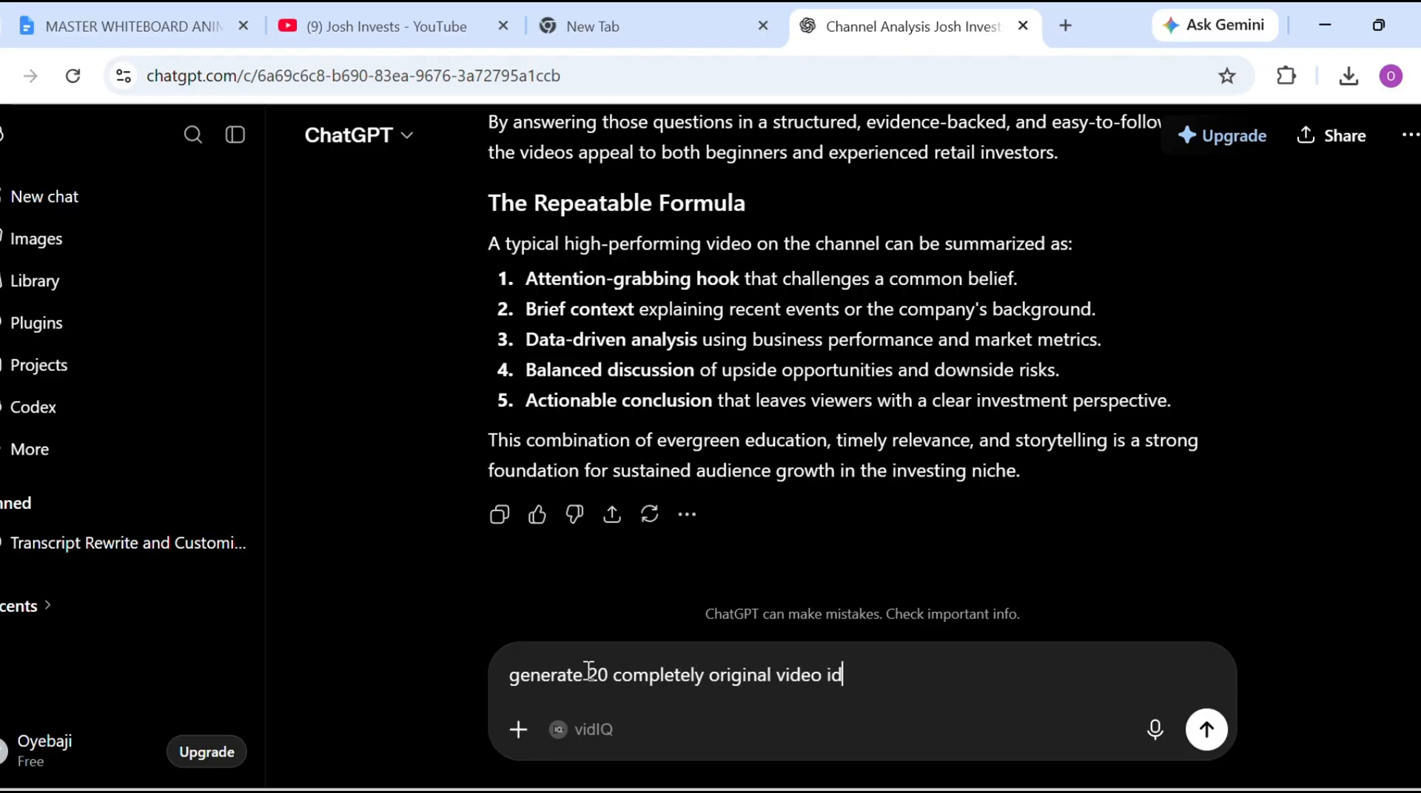
type("i")
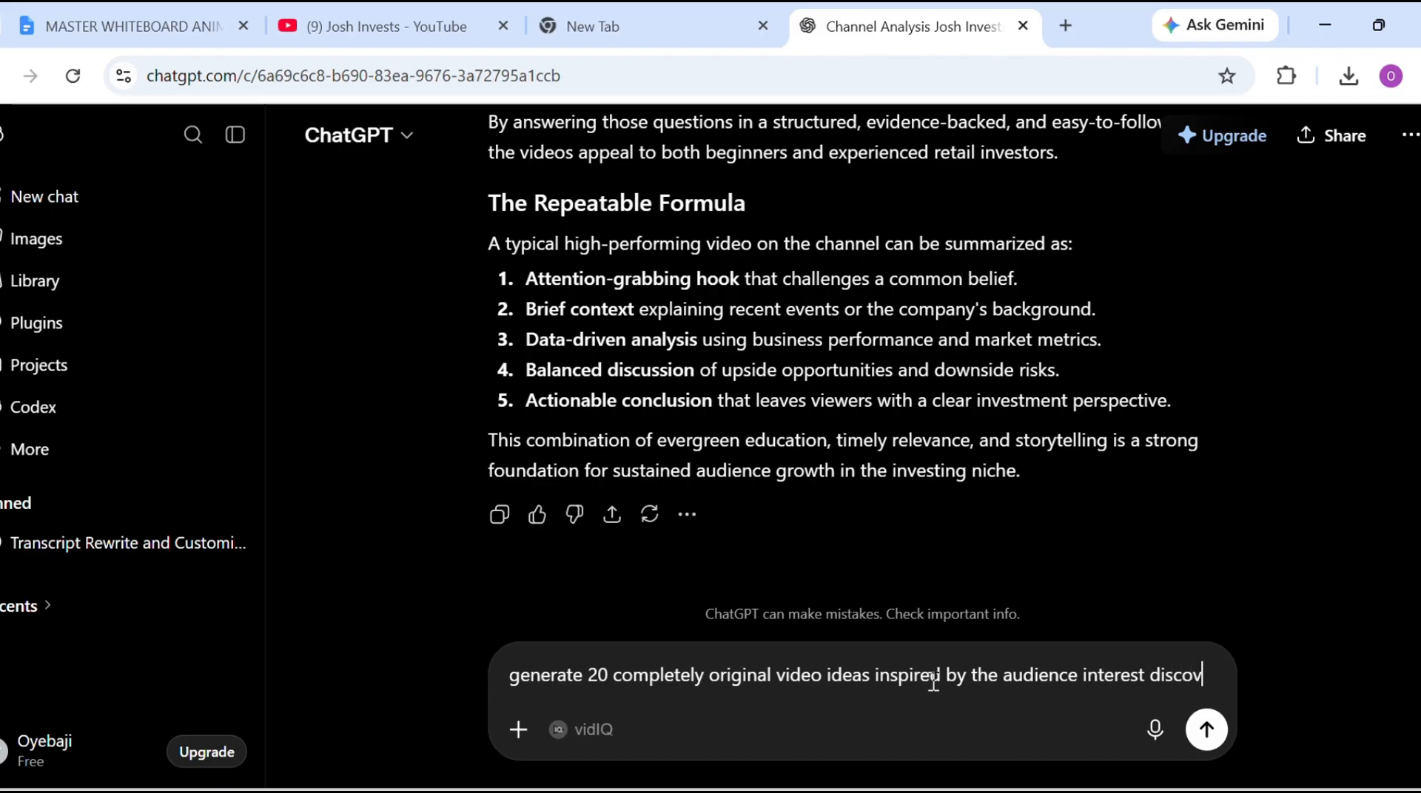
type("ered during the analysis")
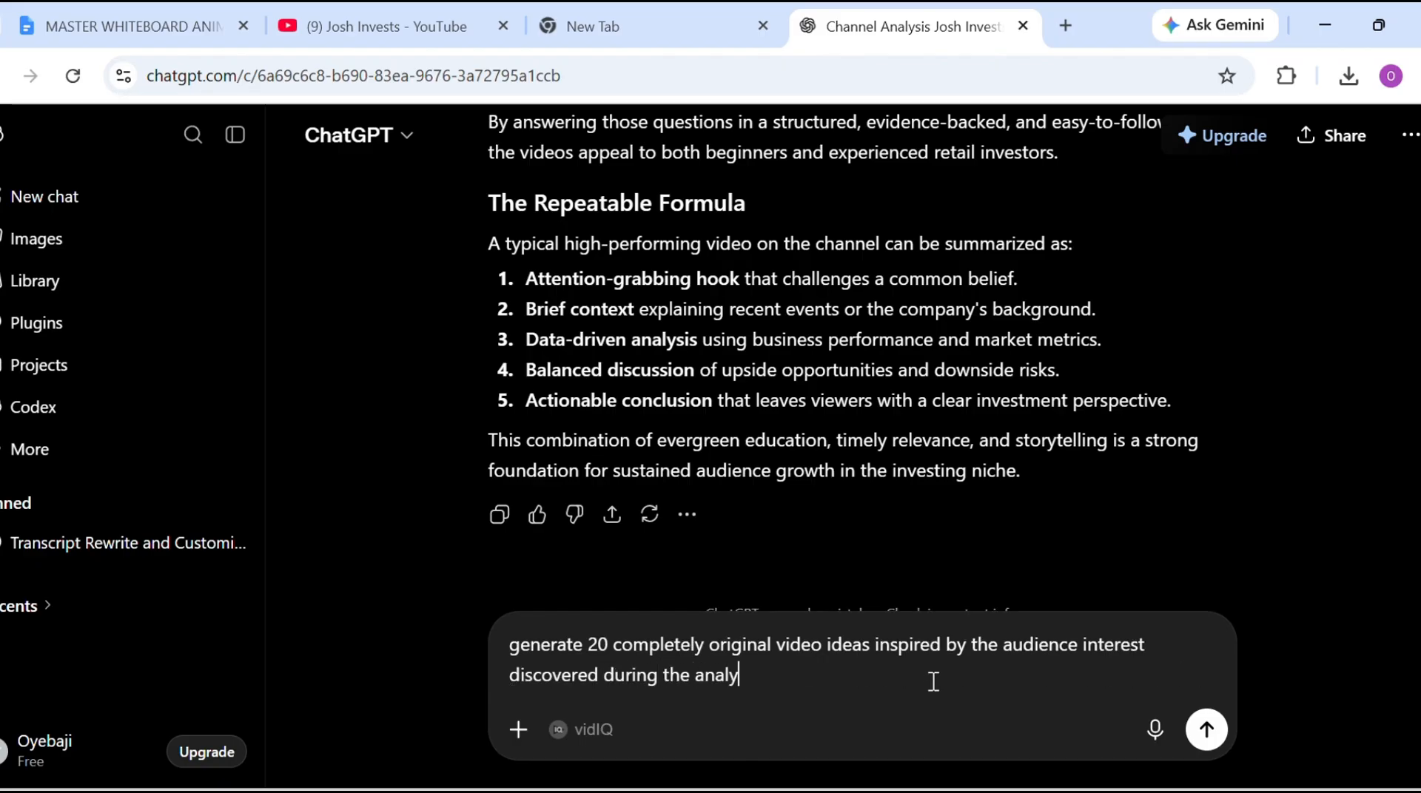
left_click(1205, 731)
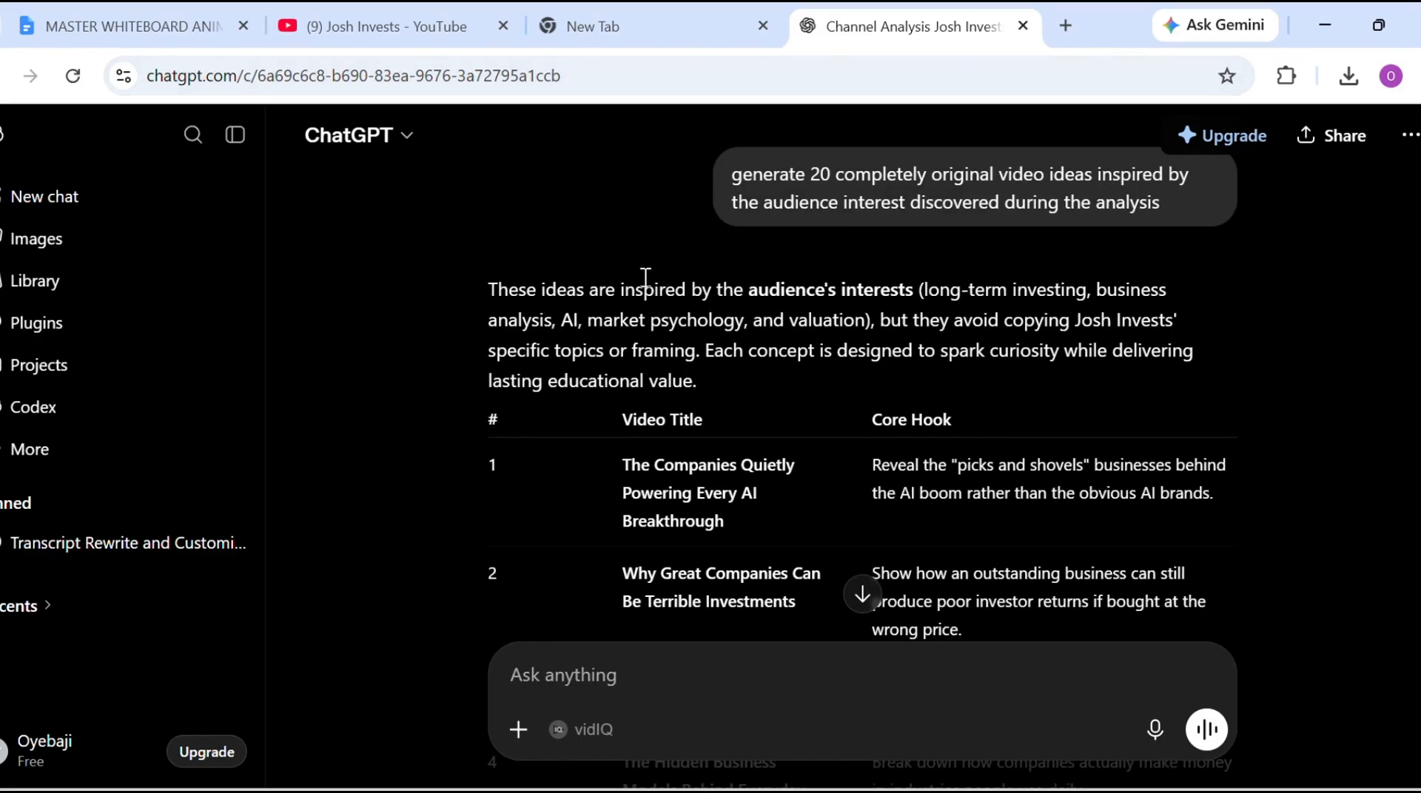
Read through the generated table of 20 video titles with their core hooks and the patterns behind them.
scroll(645, 278, "down", 6)
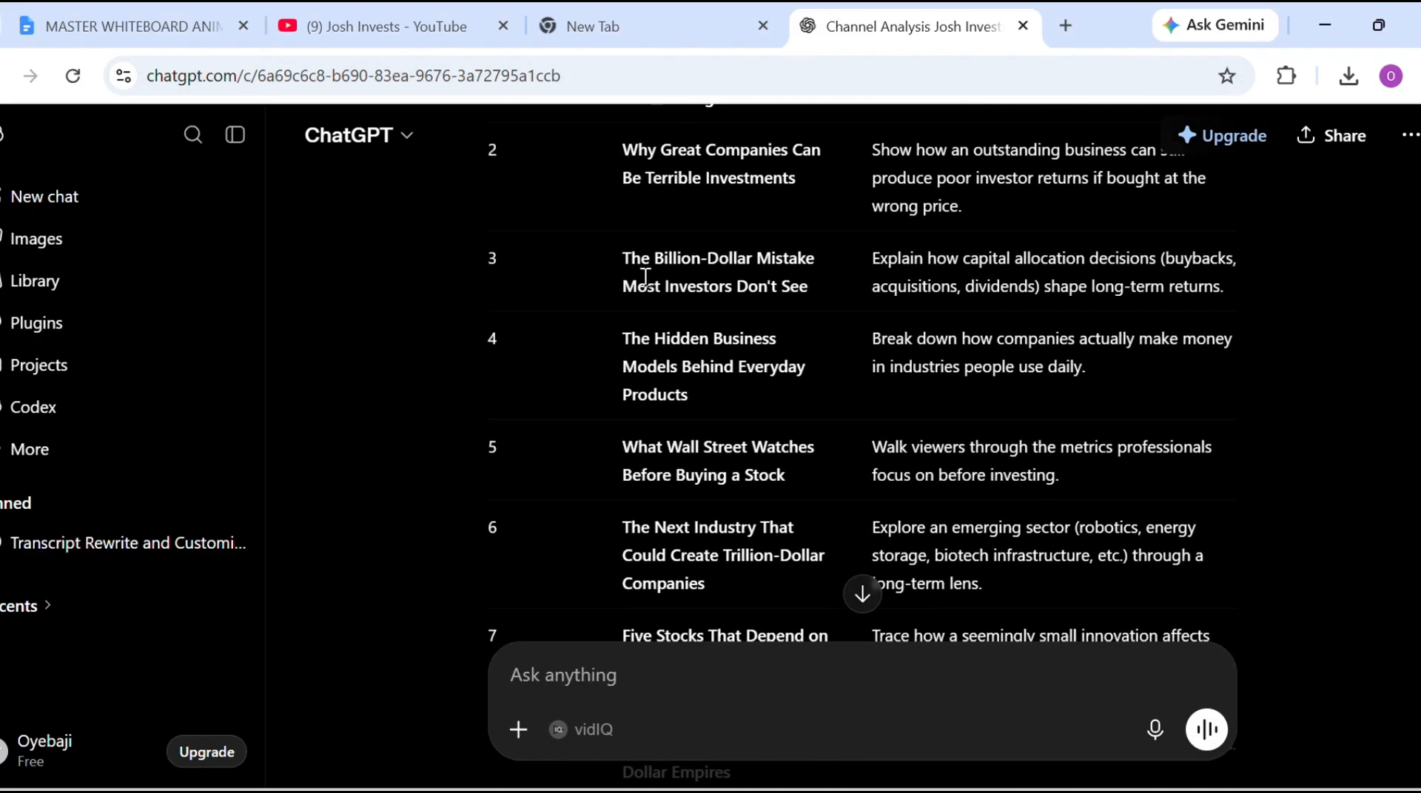
scroll(645, 277, "down", 5)
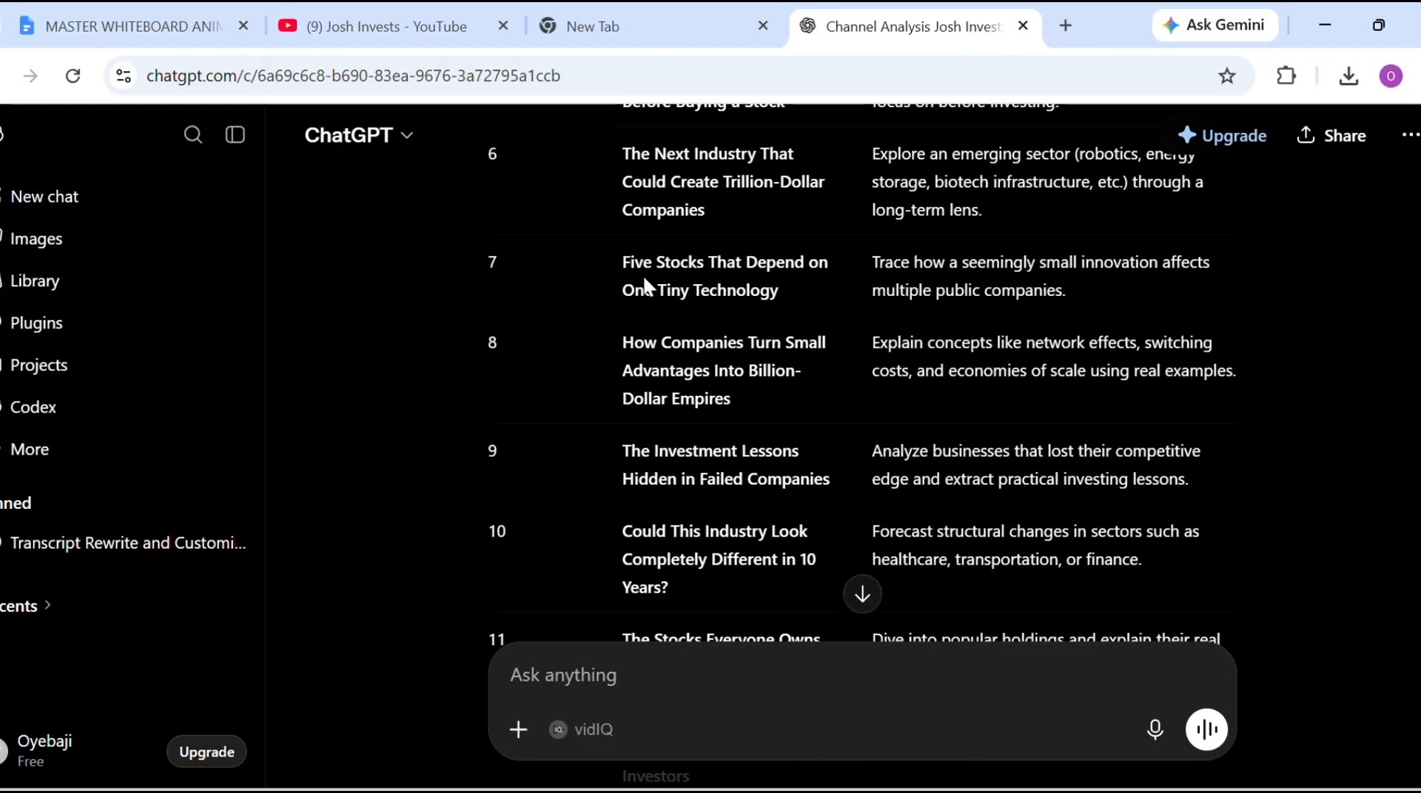
scroll(645, 279, "down", 5)
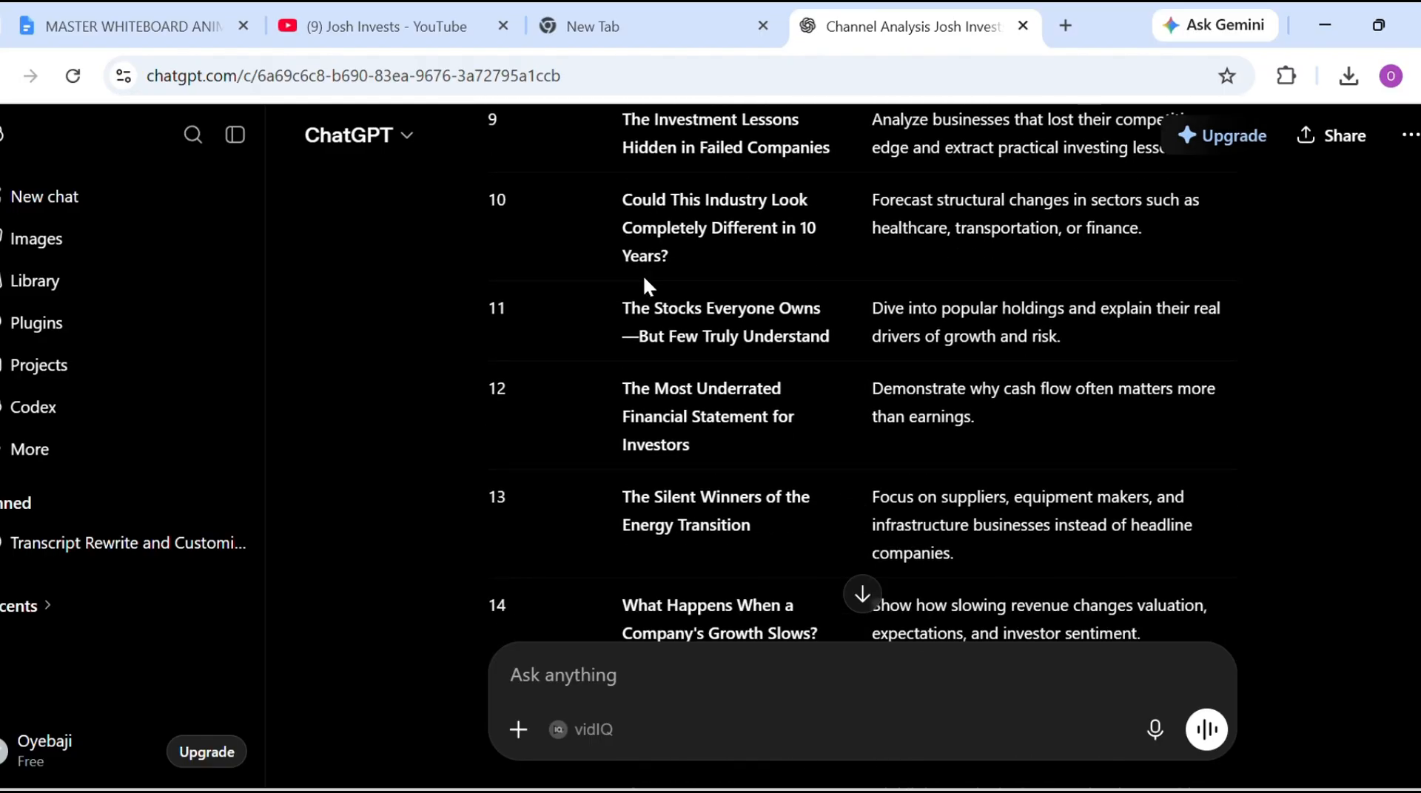
scroll(648, 287, "down", 7)
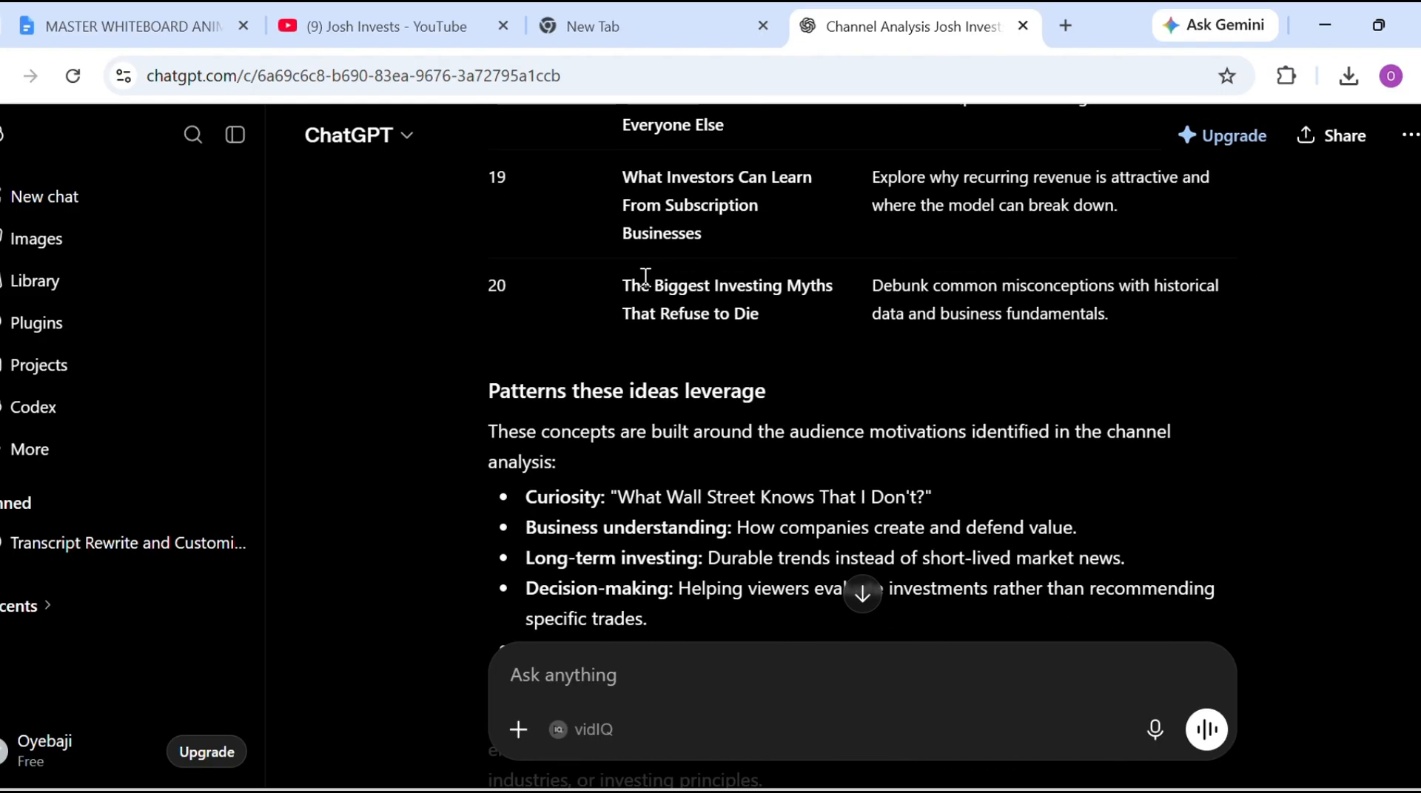
scroll(645, 281, "down", 3)
scroll(644, 281, "up", 3)
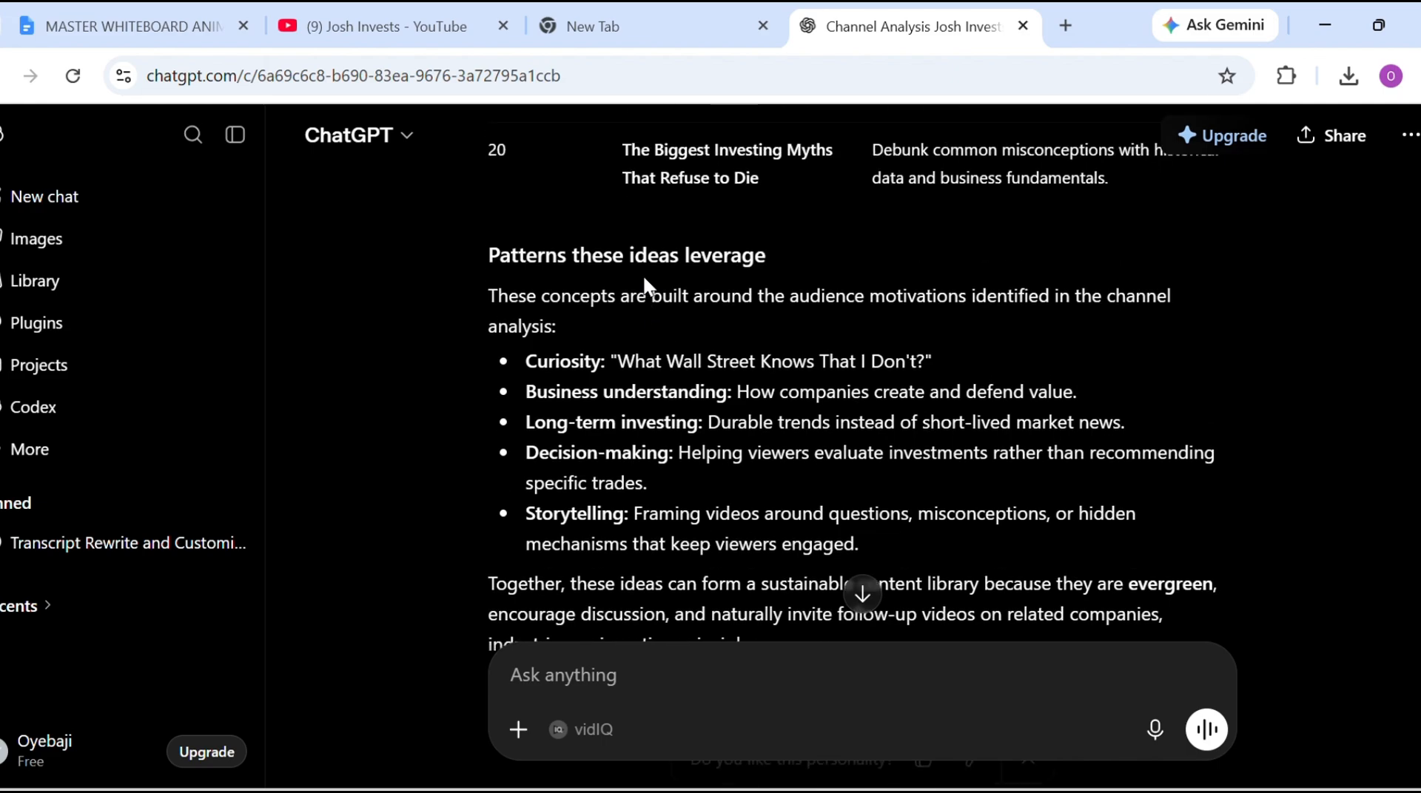
scroll(646, 278, "up", 15)
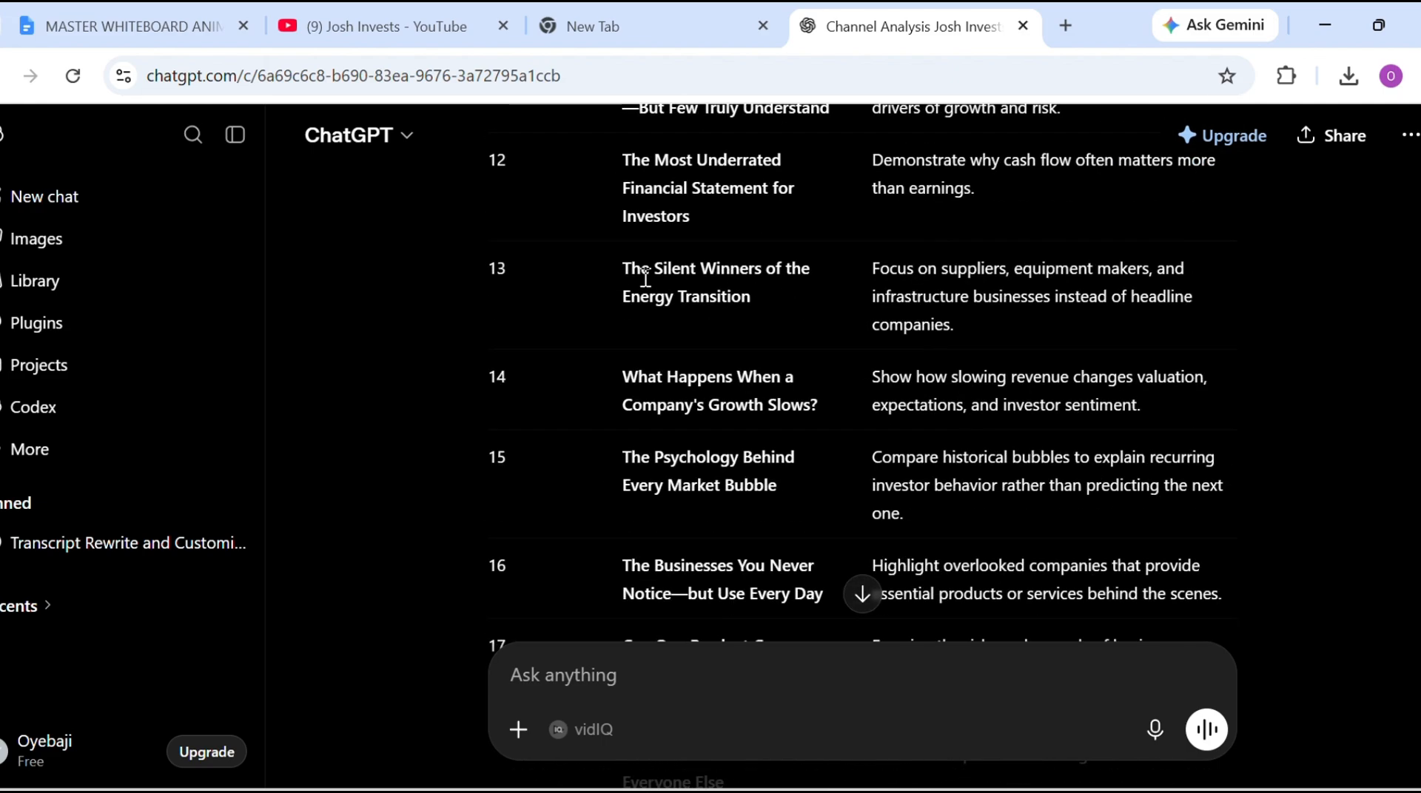
scroll(646, 278, "up", 8)
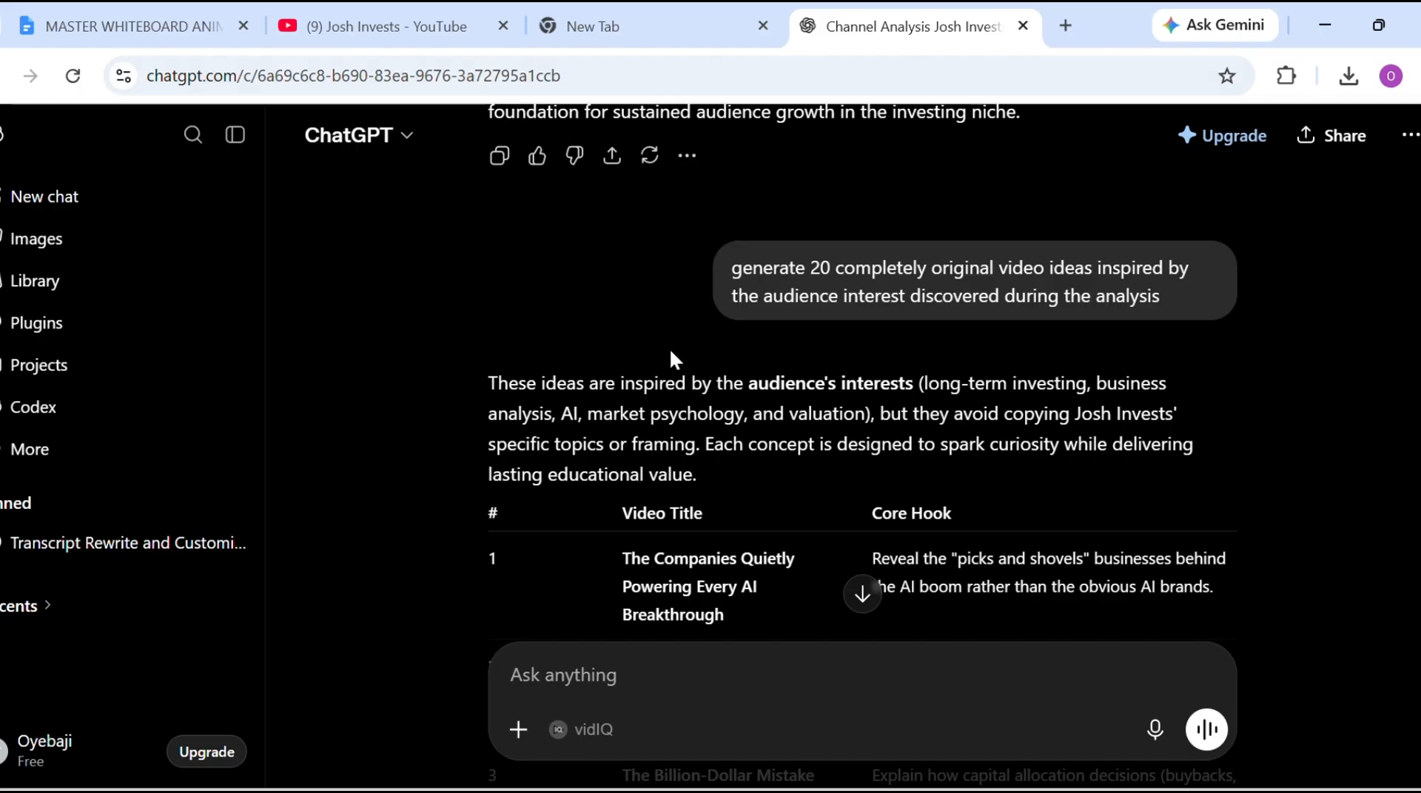
scroll(838, 525, "down", 1)
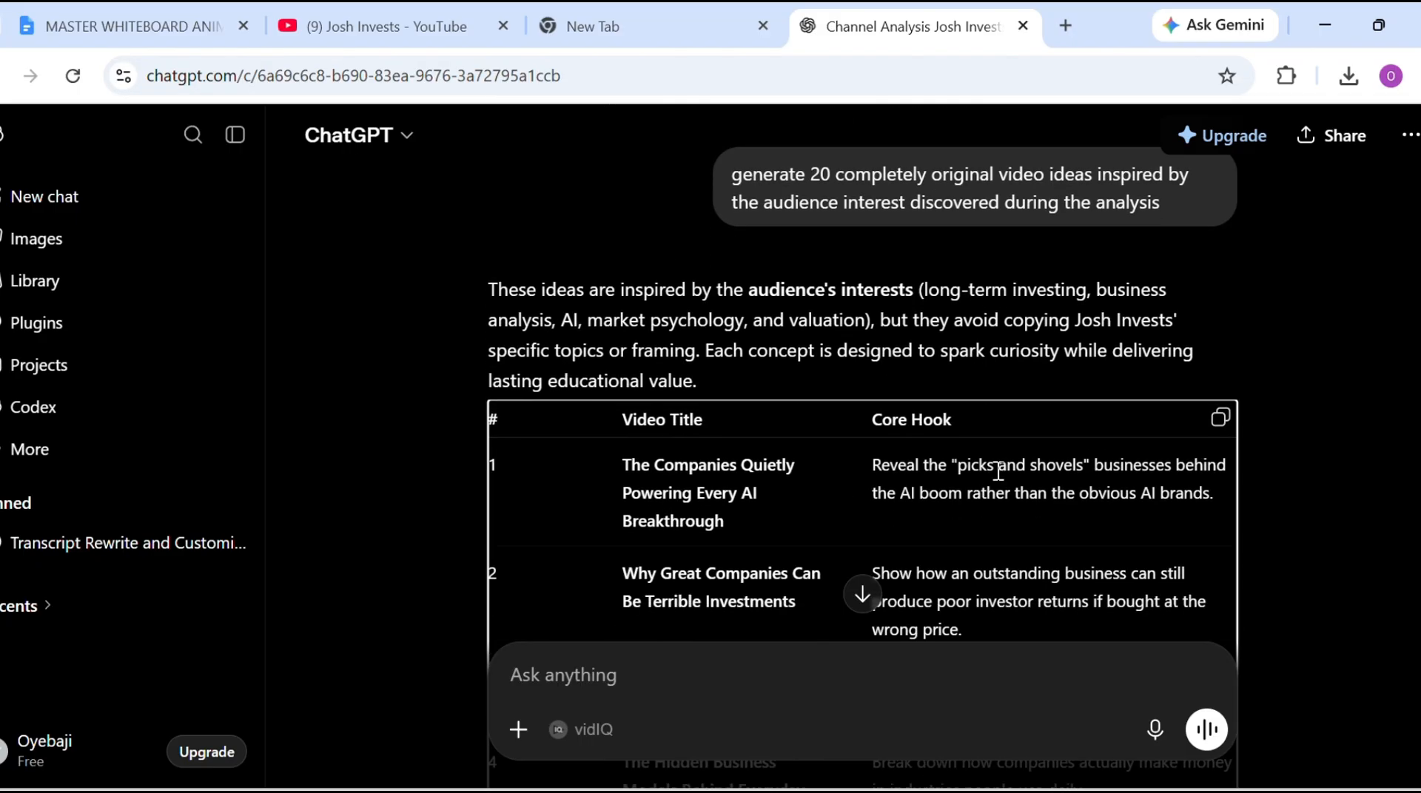
scroll(1038, 589, "down", 3)
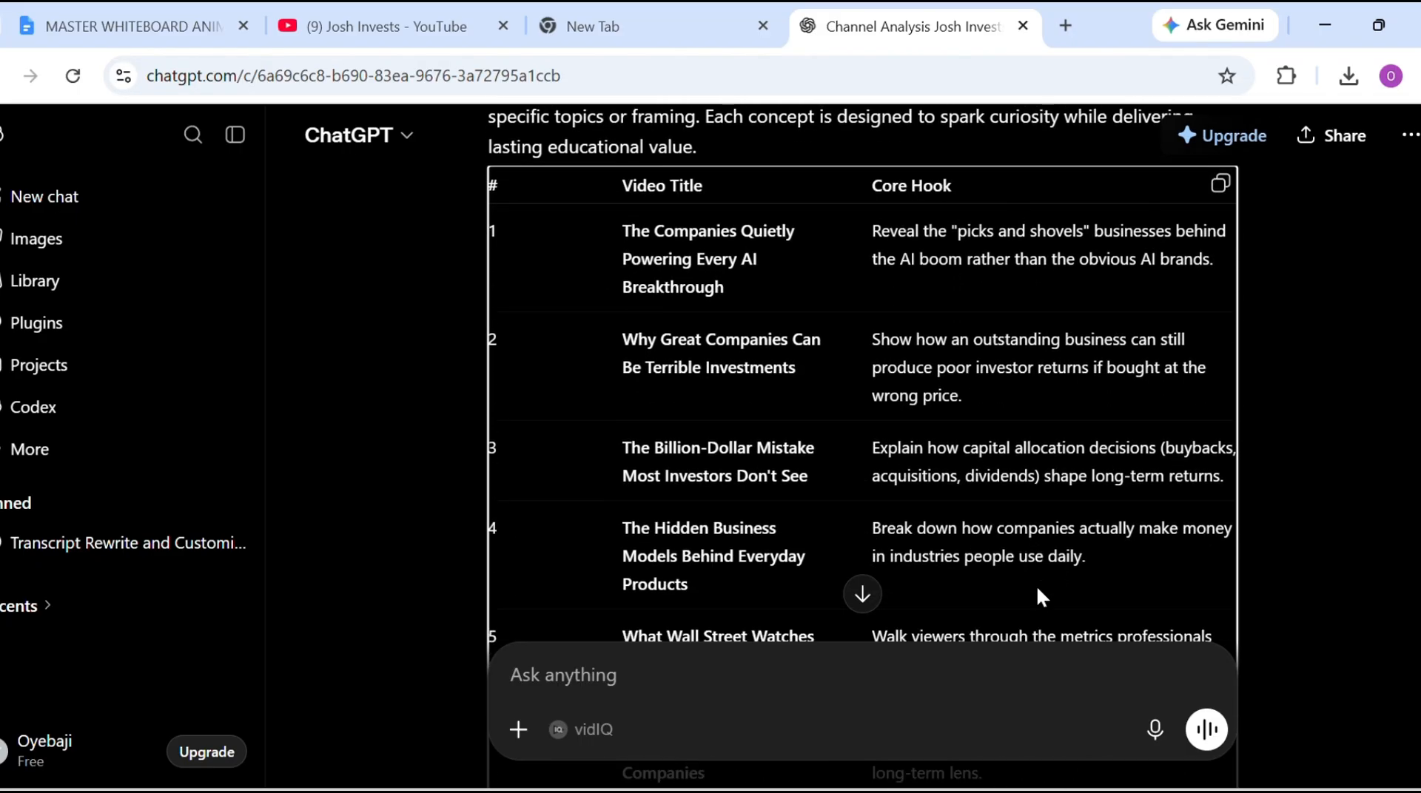
Ask ChatGPT for a YouTube script with a powerful hook, smooth transition, simple explanation, curiosity throughout and a conclusion that encourages viewers to subscribe.
scroll(1091, 526, "down", 2)
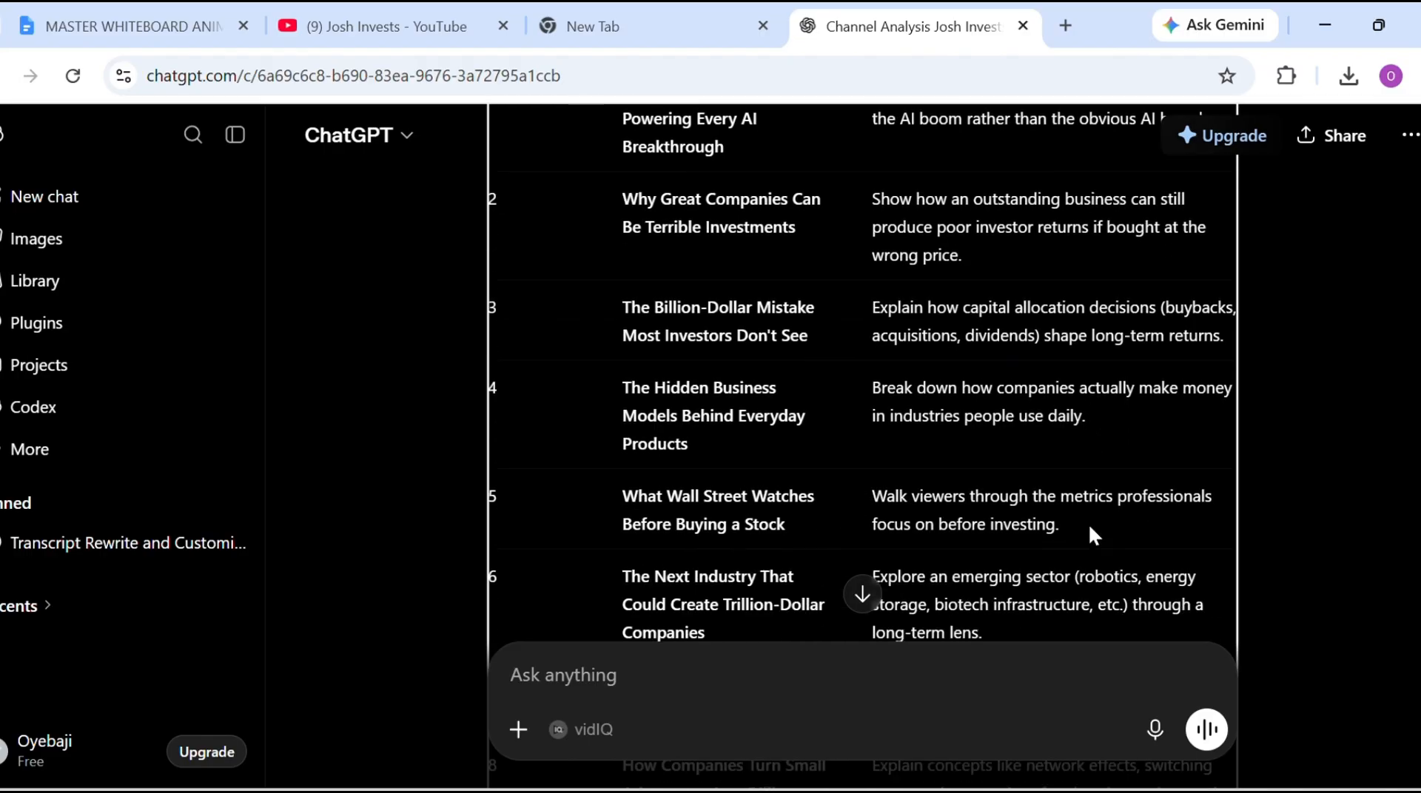
scroll(1113, 525, "down", 20)
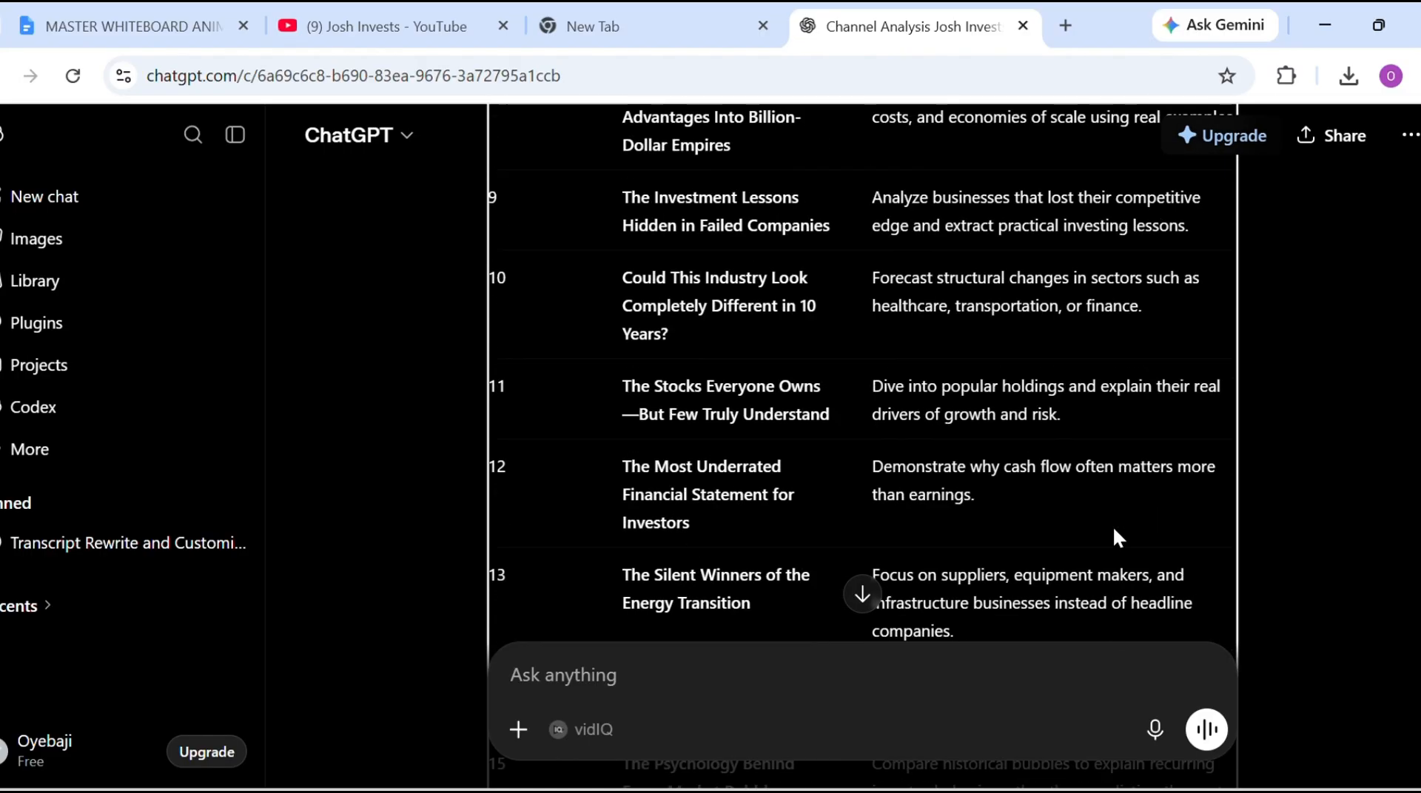
type("I want a YouTube script with a powerful hook that capture attention within the first few seconds..... smooth transition, simple explanation, curiosity throughout the video and a conclusion that encourages viewers to subscribe")
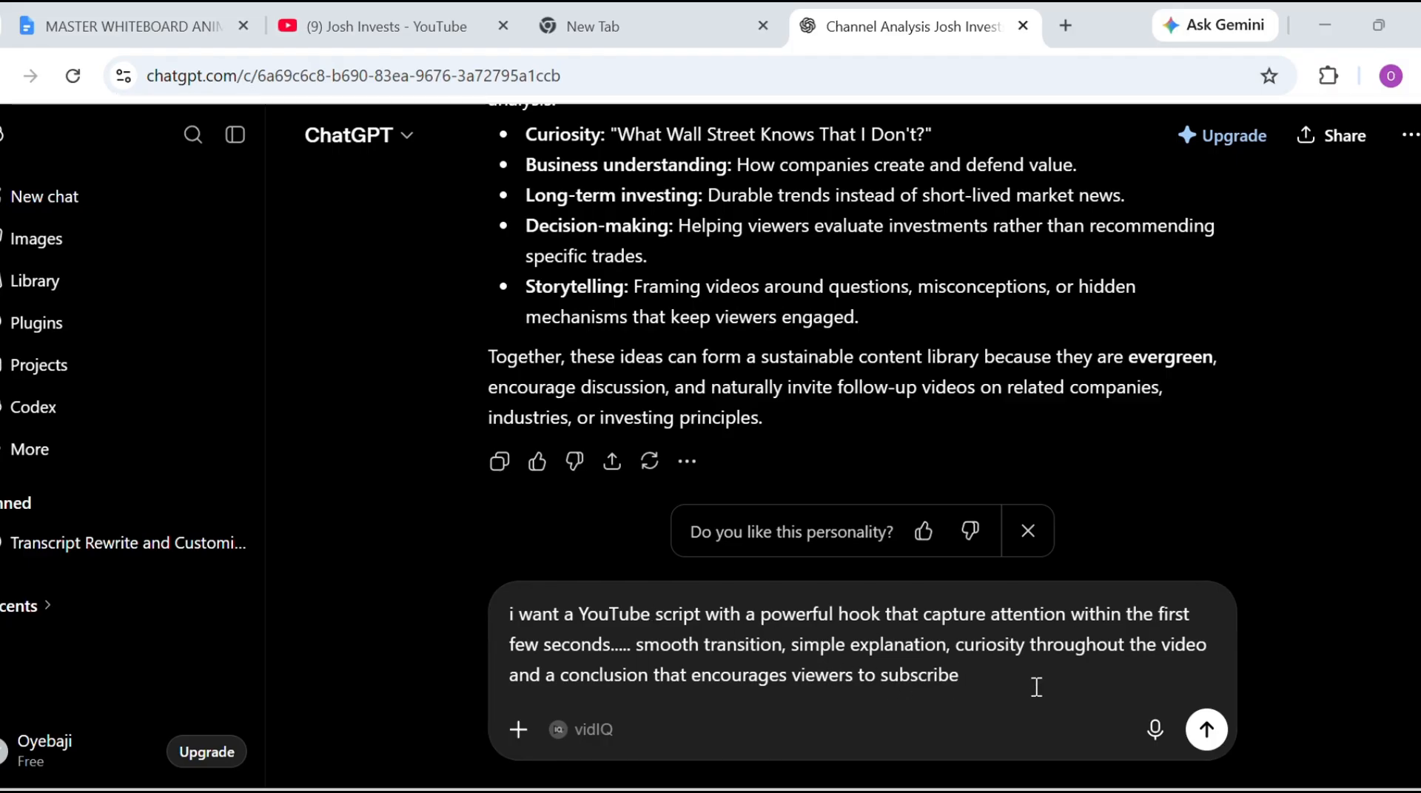
left_click(1206, 730)
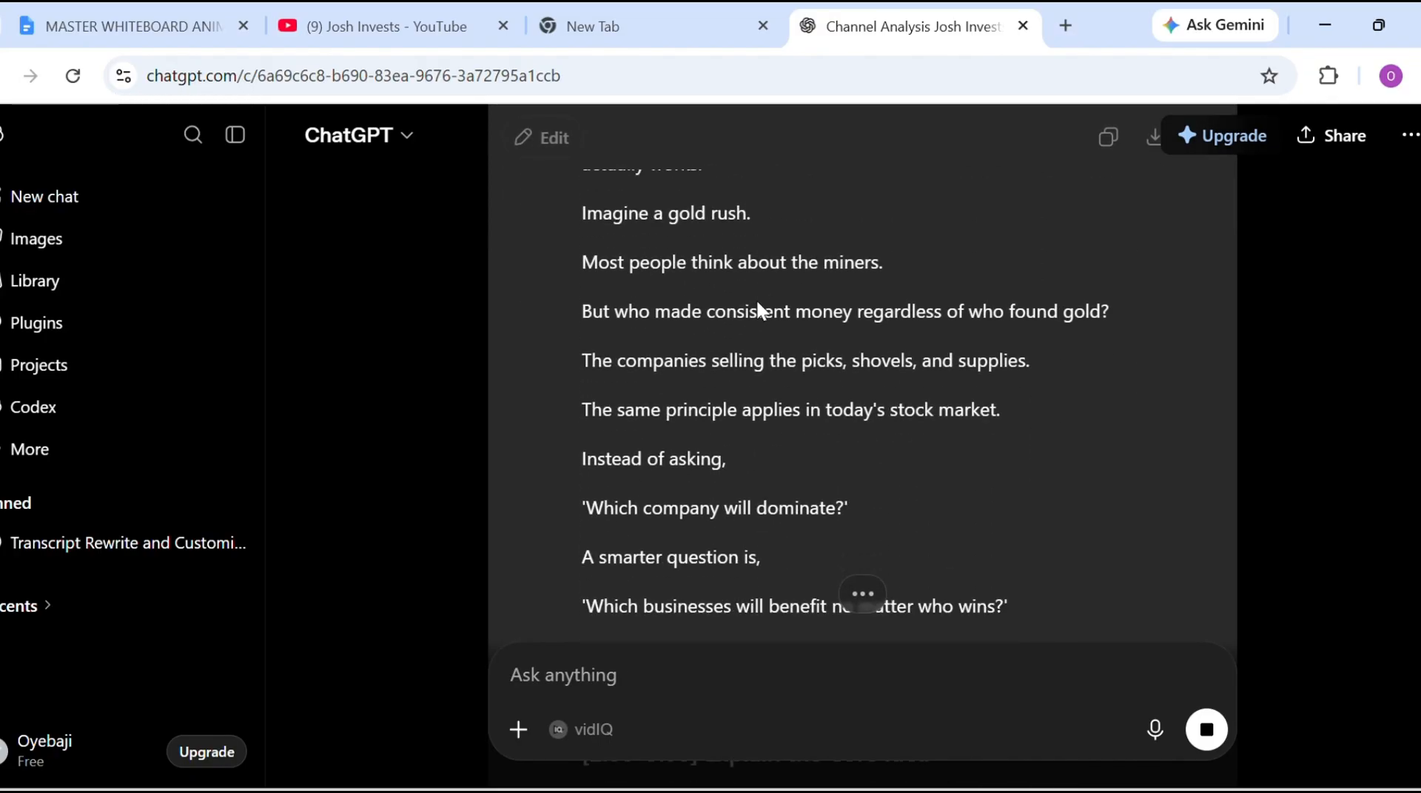
Read through the generated script's timed sections, from the introduction and curiosity building to the conclusion and subscribe call.
scroll(758, 301, "down", 5)
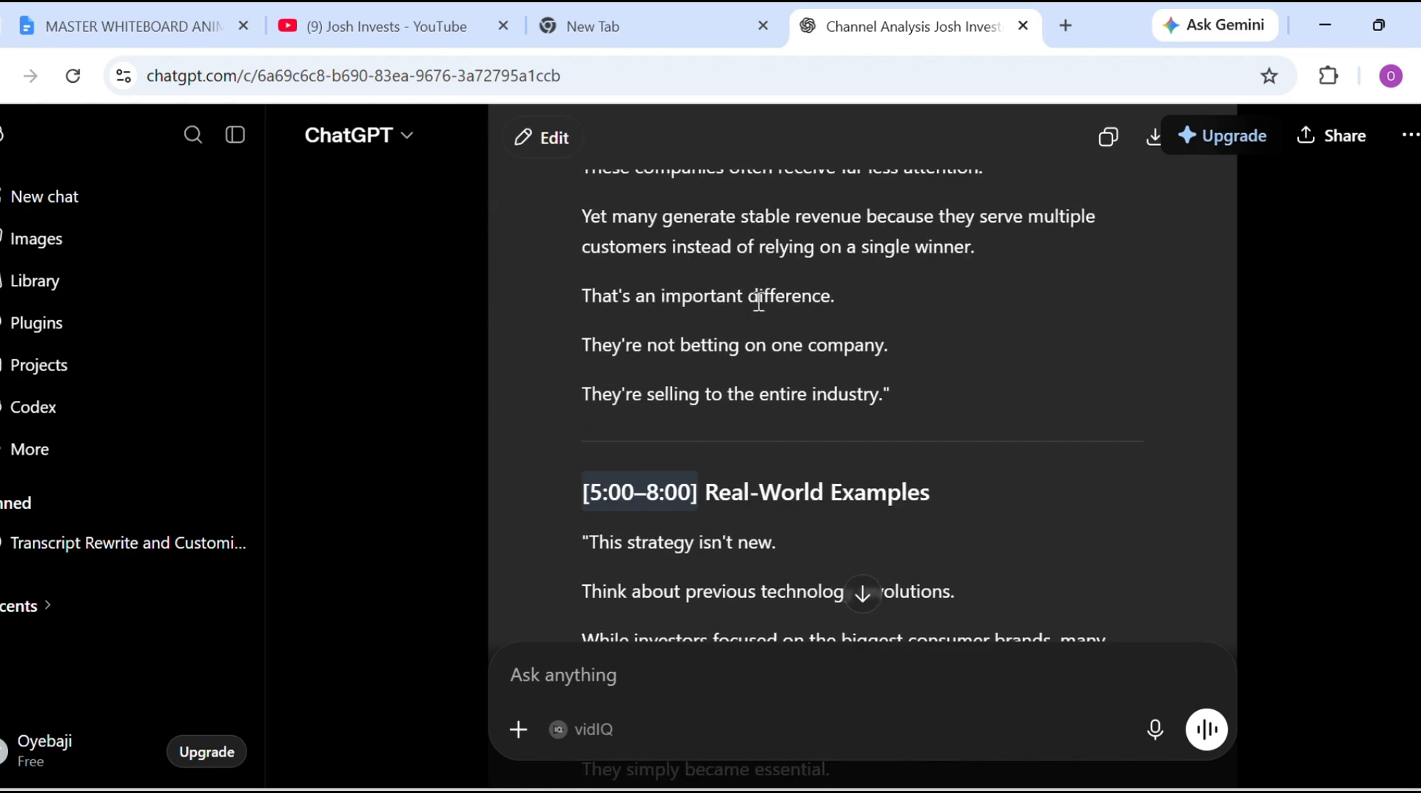
scroll(758, 300, "up", 8)
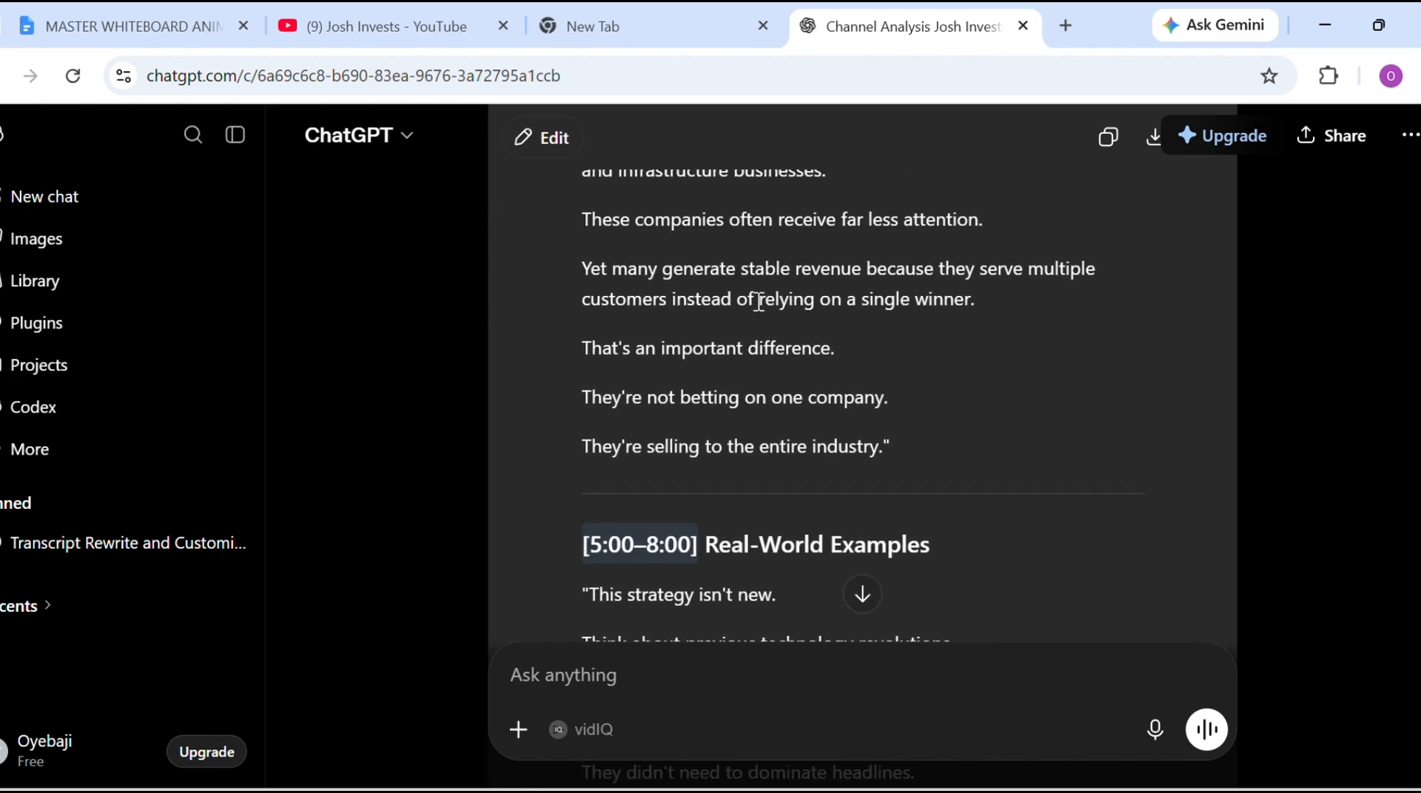
scroll(758, 301, "up", 7)
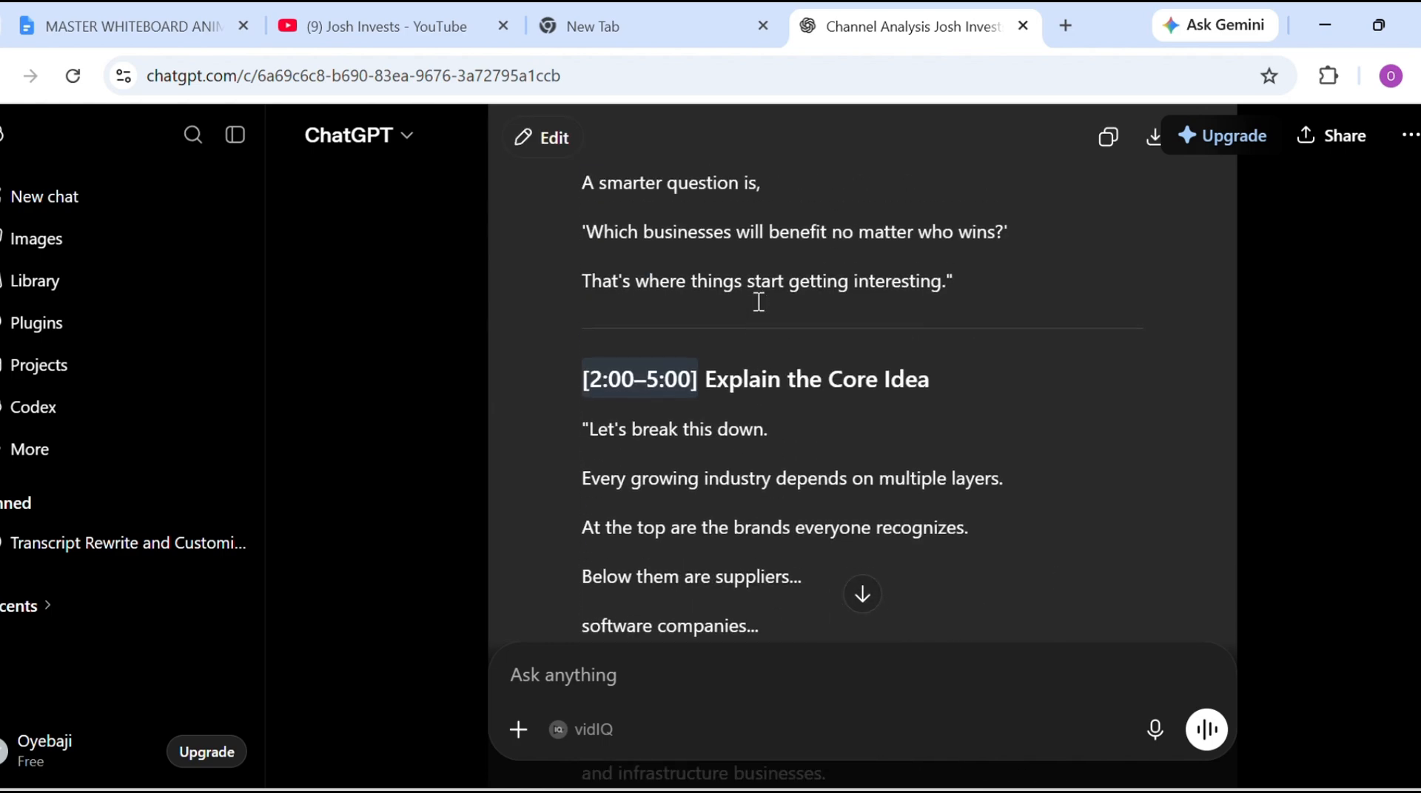
scroll(759, 301, "up", 7)
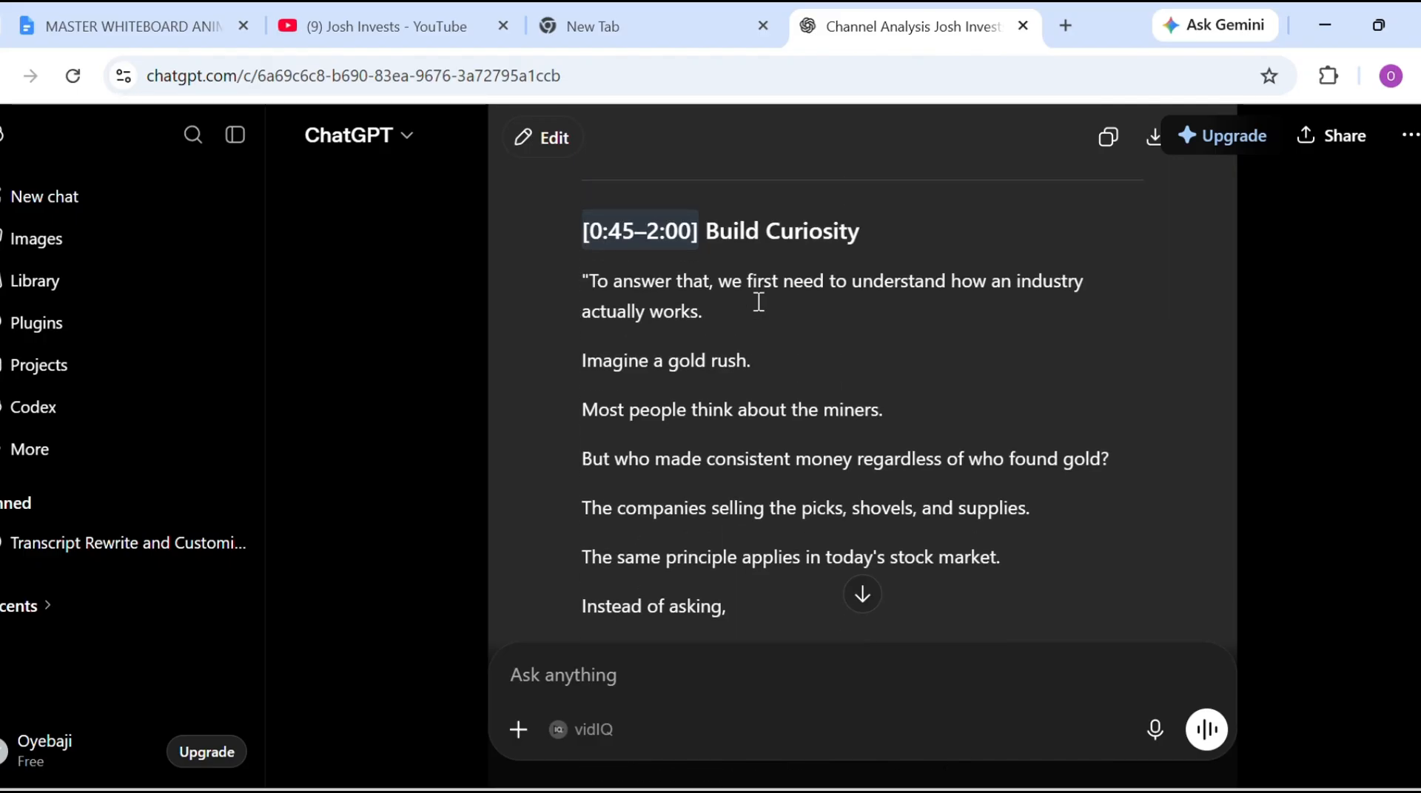
scroll(758, 301, "up", 2)
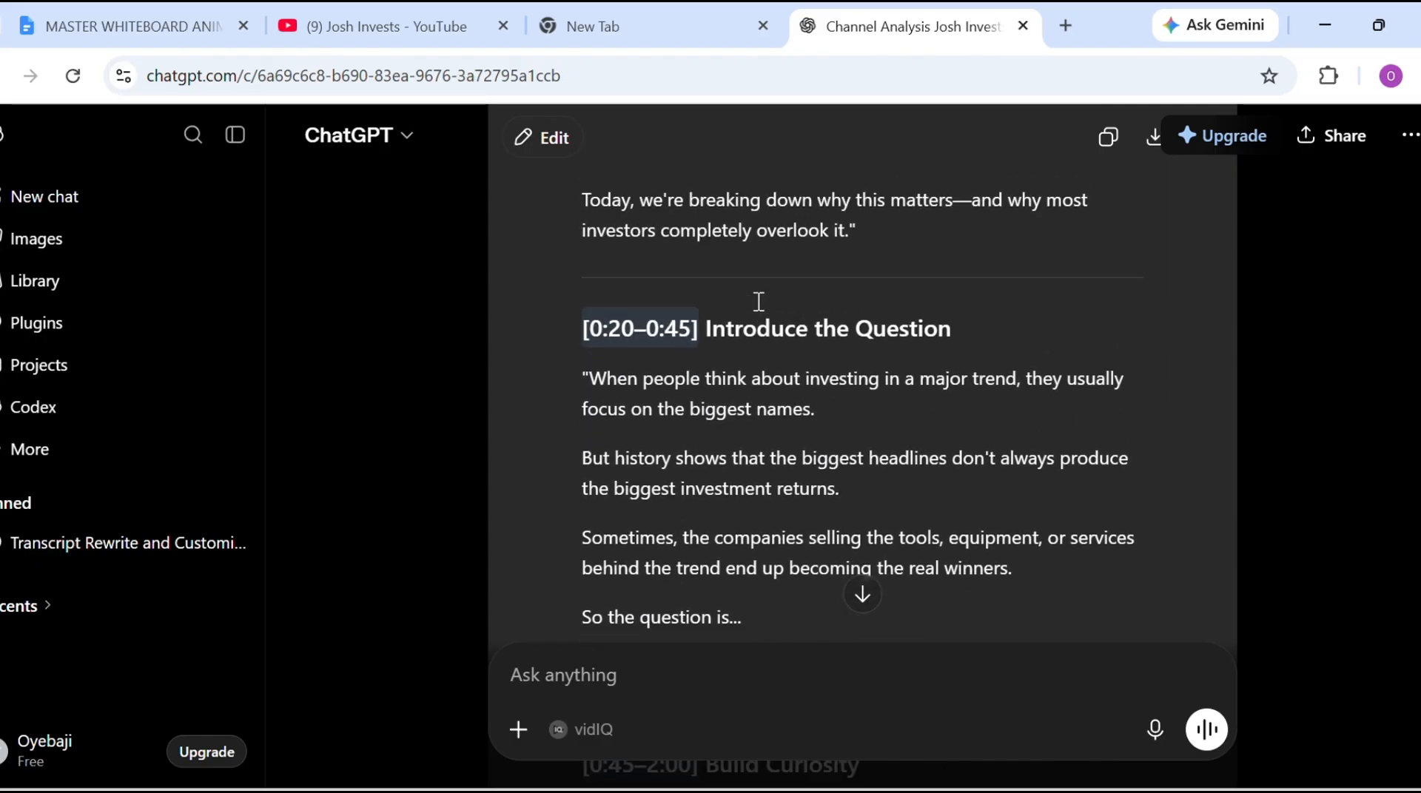
scroll(758, 302, "down", 2)
scroll(759, 301, "down", 9)
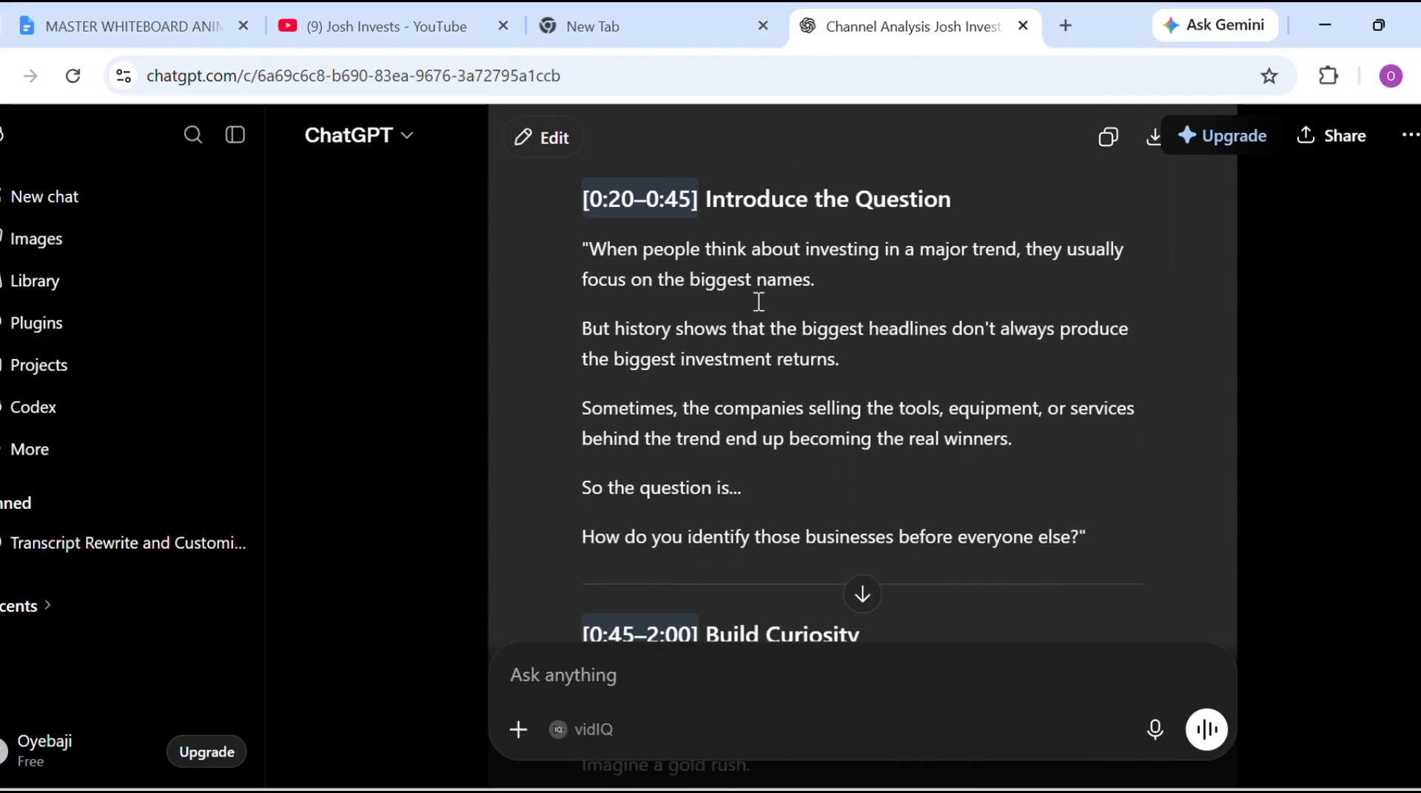
scroll(758, 301, "down", 20)
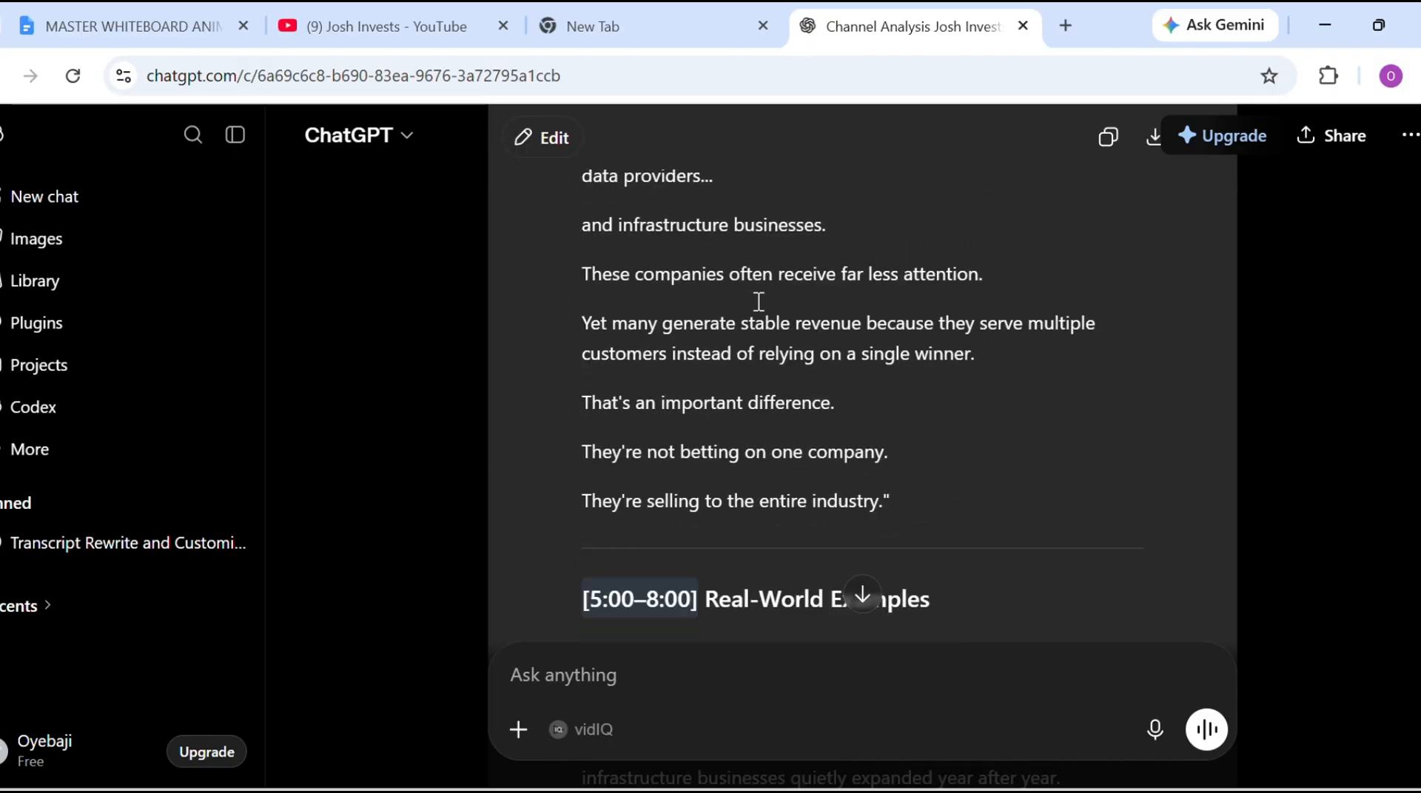
scroll(758, 301, "down", 6)
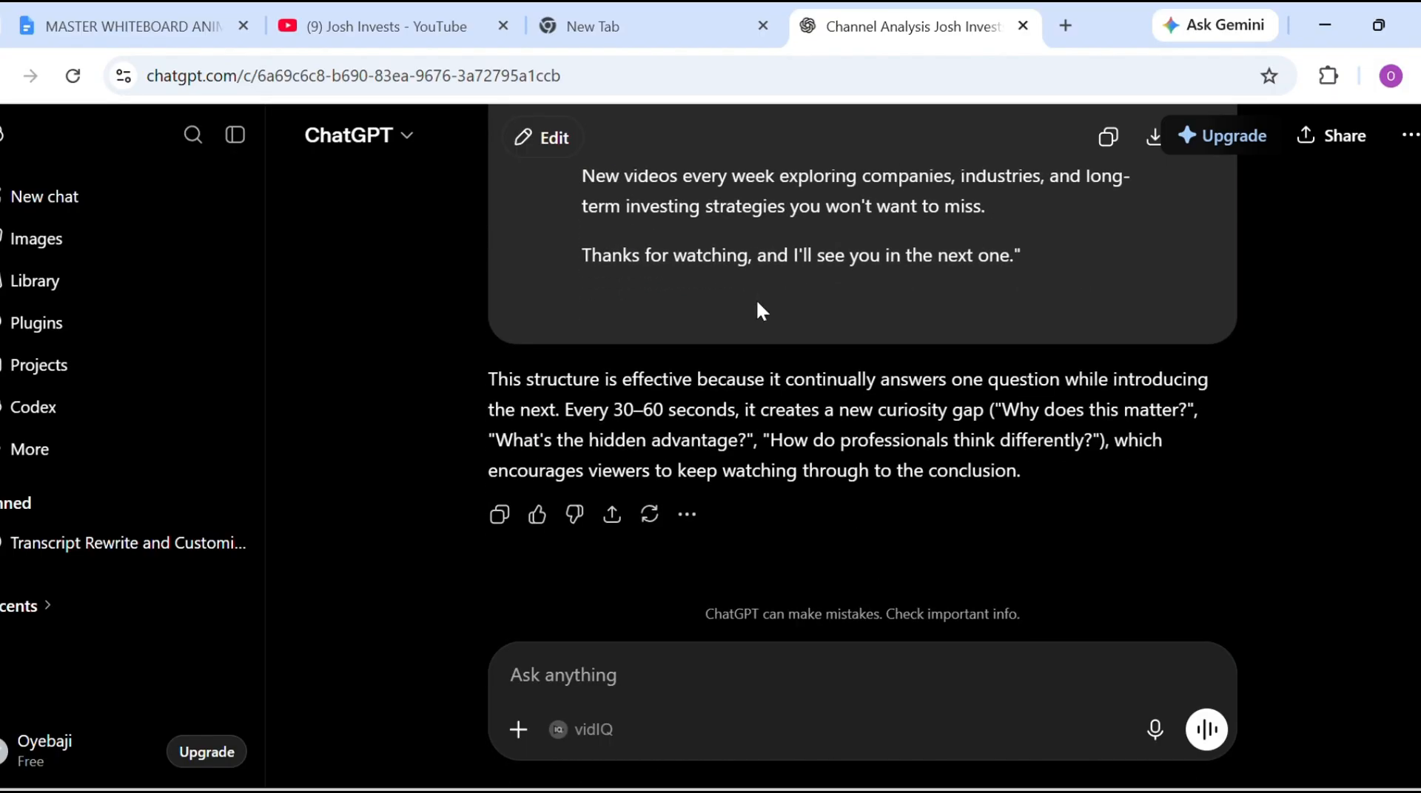
scroll(756, 299, "up", 2)
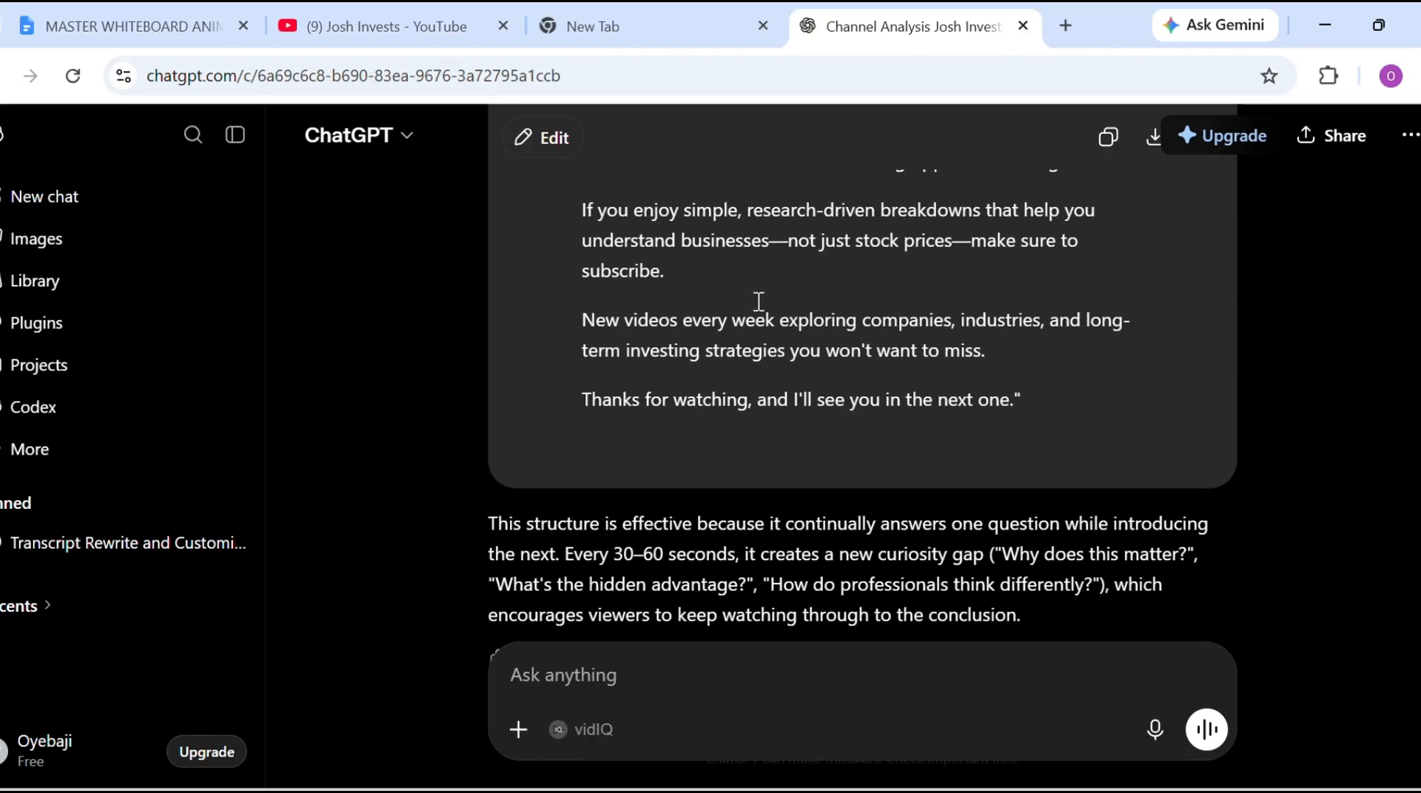
scroll(758, 301, "up", 7)
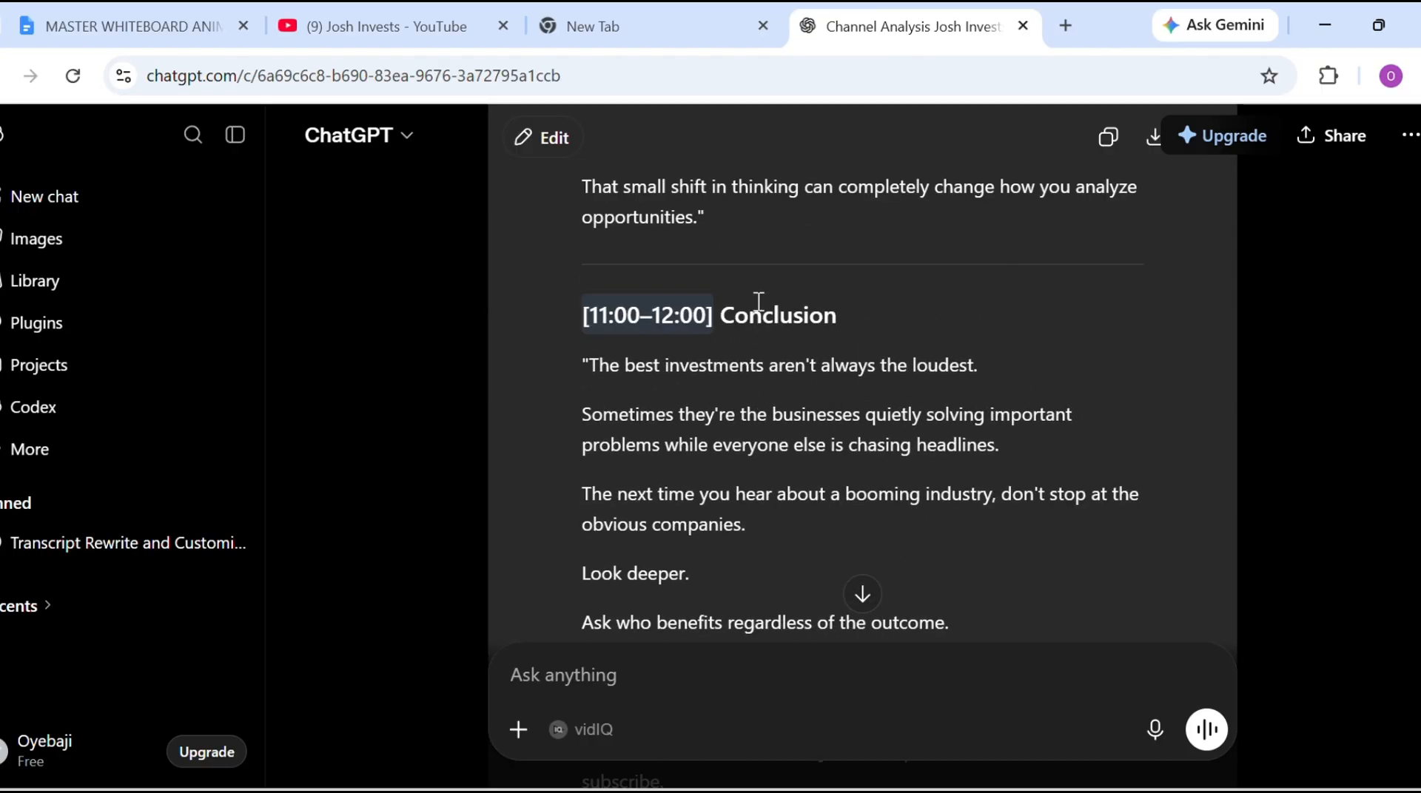
Ask ChatGPT to divide the script into individual scenes, correcting the spelling of "scenes" before sending.
left_click(628, 677)
type("devide the script into individual scences")
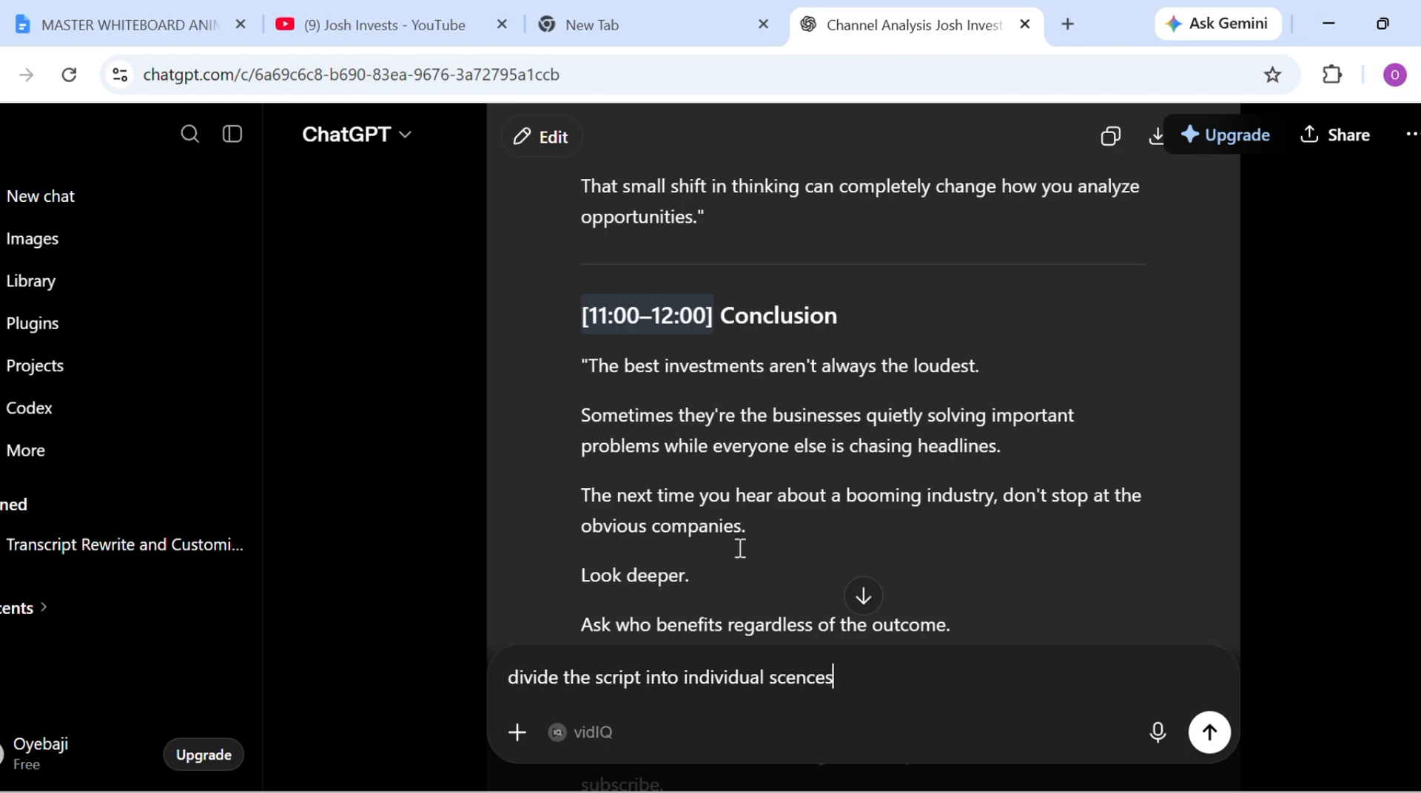
key("BackSpace")
key("BackSpace")
key("BackSpace")
type("es")
left_click(1211, 734)
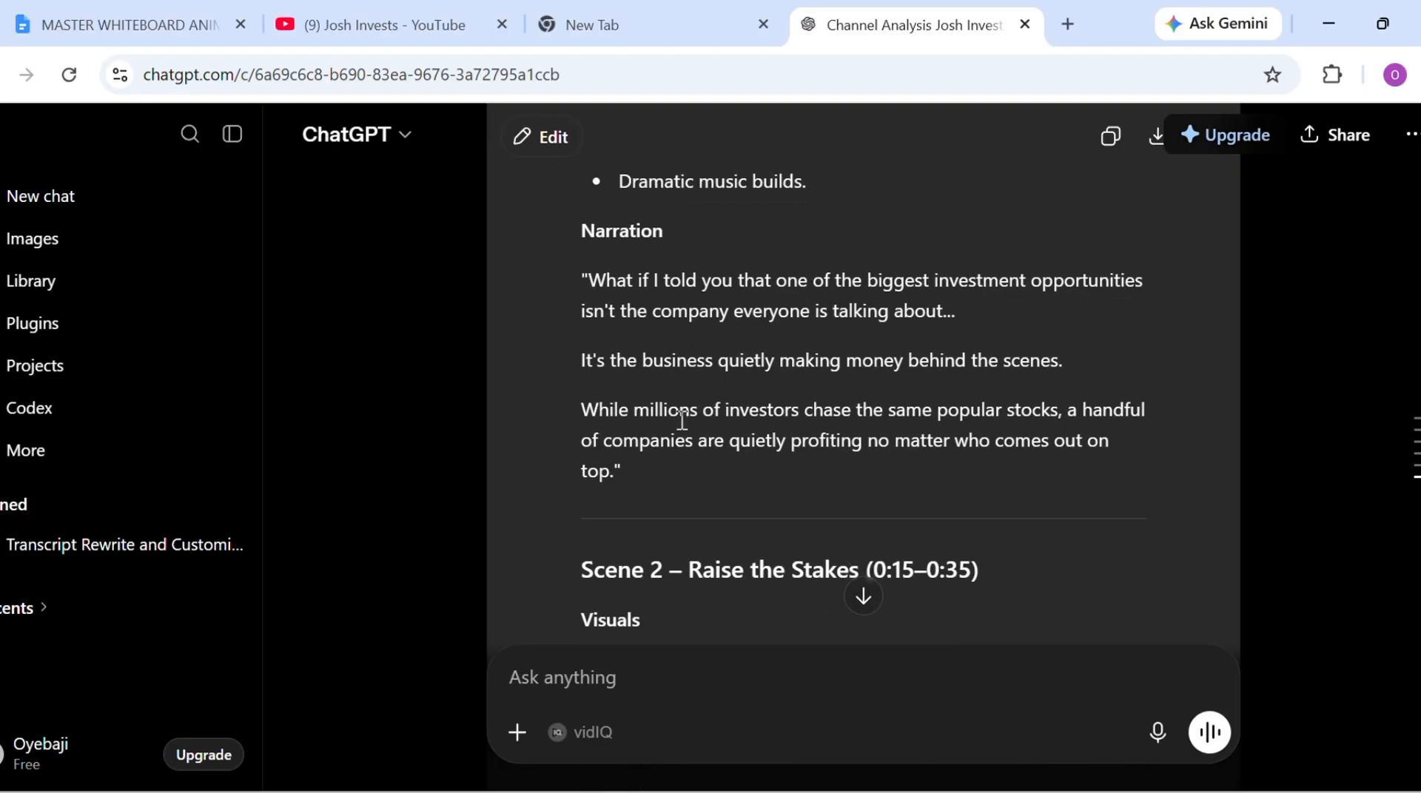
Skim the scene breakdown and request a well detailed whiteboard animation prompt for every scene, describing screen content, actions, visible objects and presentation.
scroll(681, 420, "down", 20)
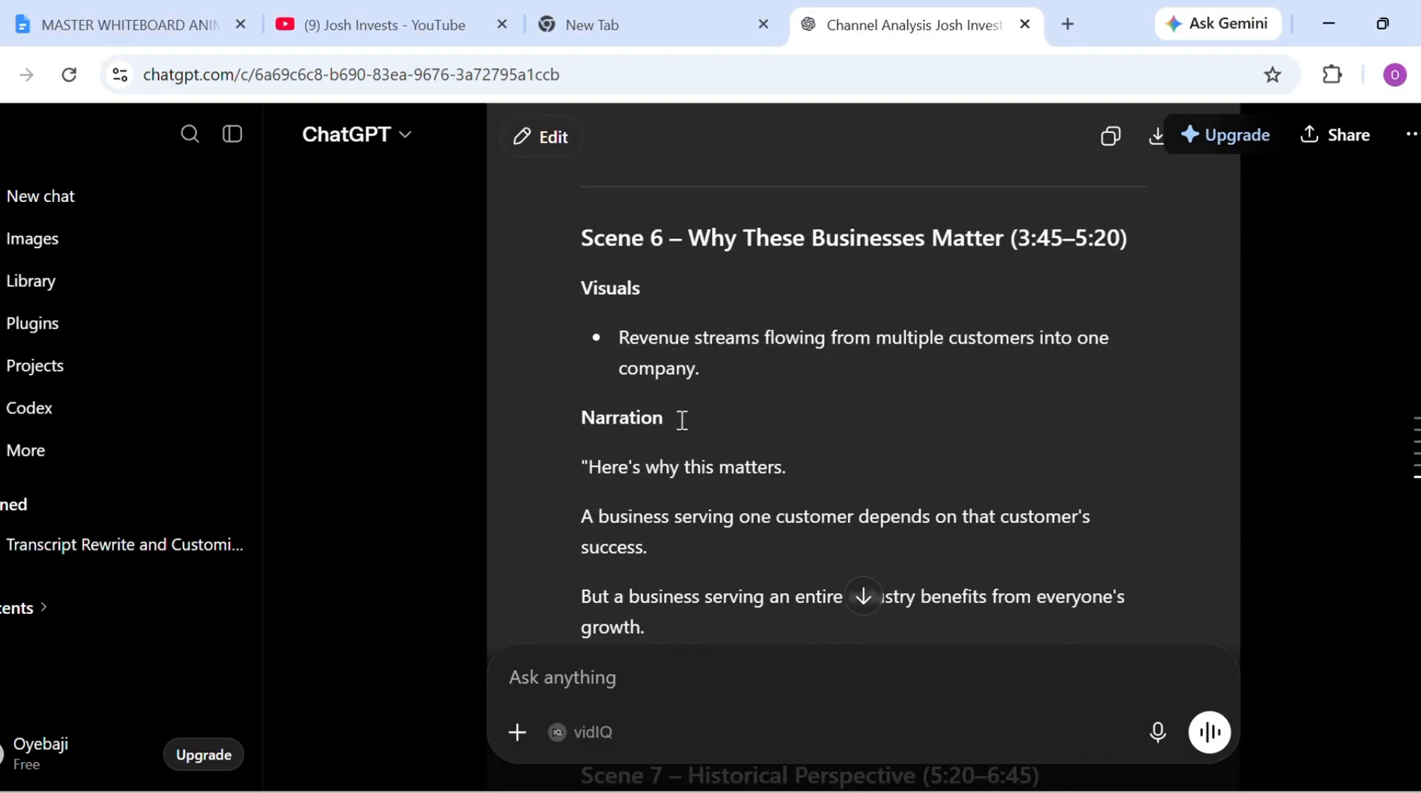
scroll(743, 342, "down", 20)
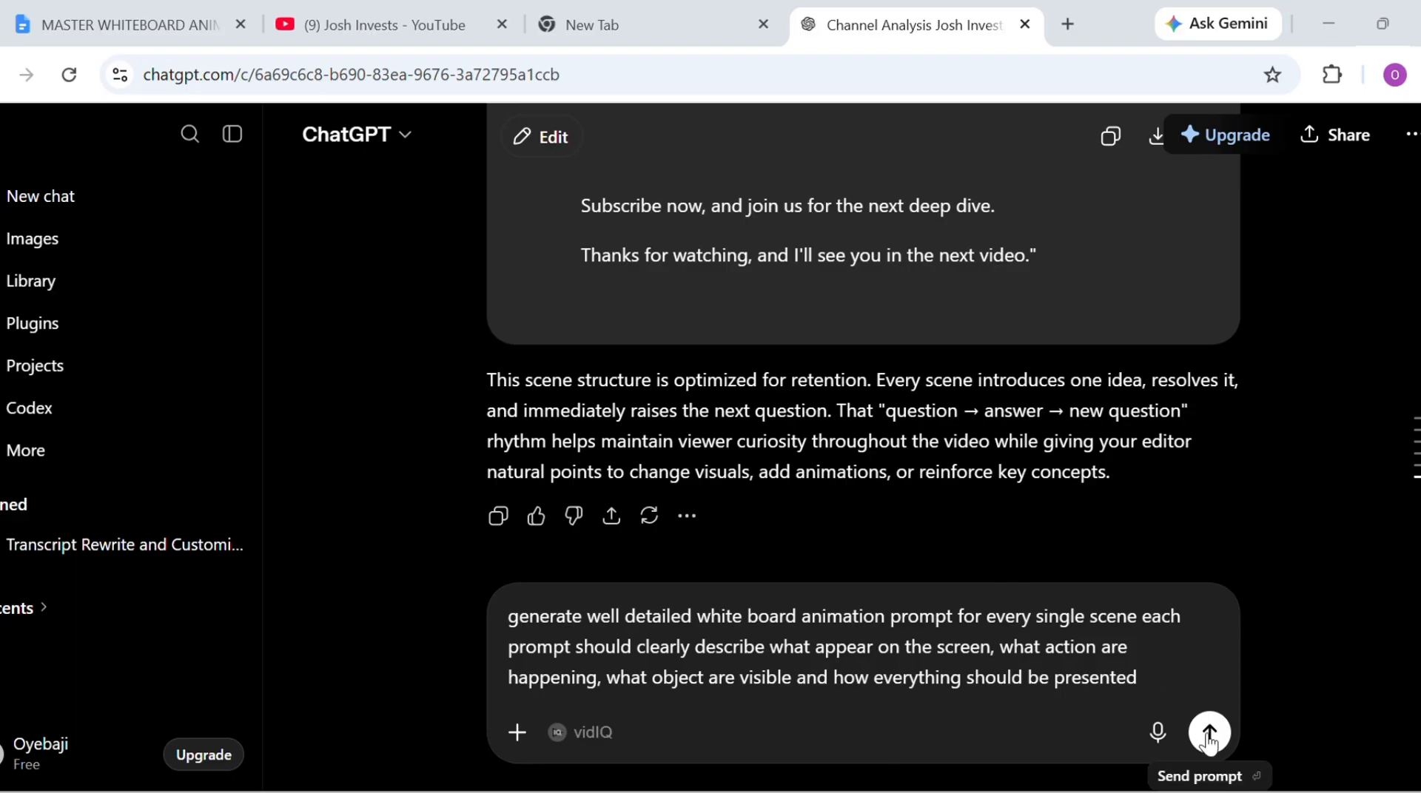
key("Return")
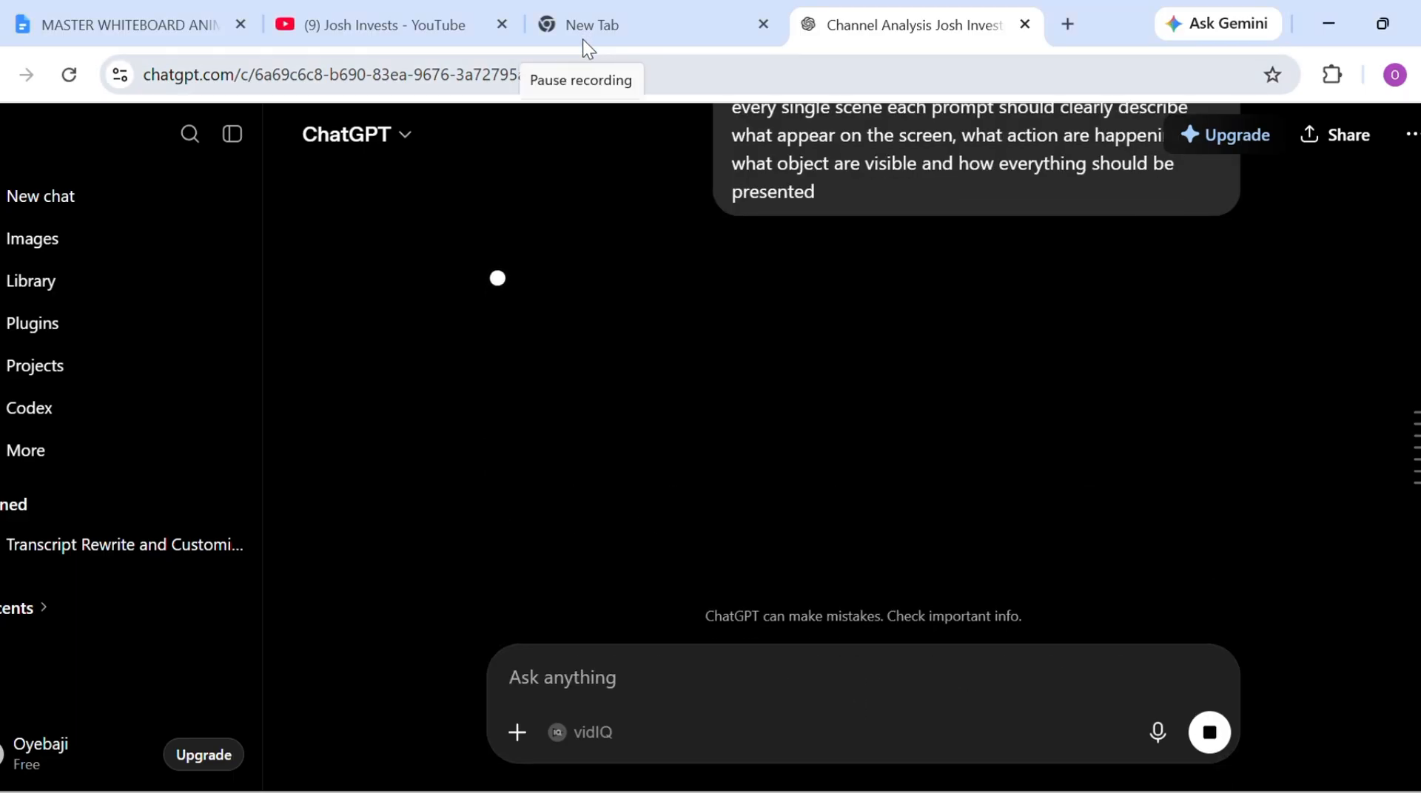
Review the whiteboard animation prompts, including the style guidelines and the individual scene descriptions.
scroll(644, 296, "down", 10)
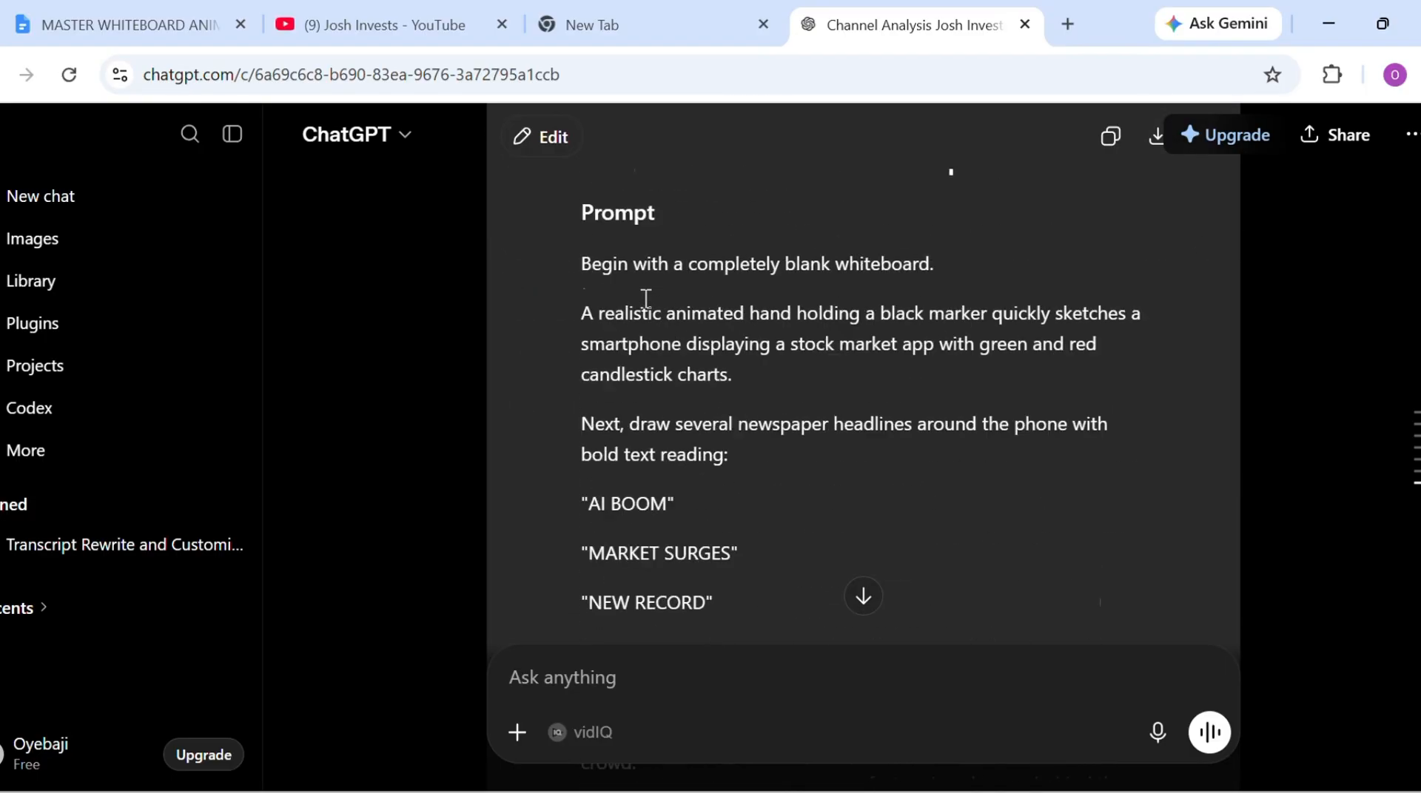
scroll(646, 298, "down", 20)
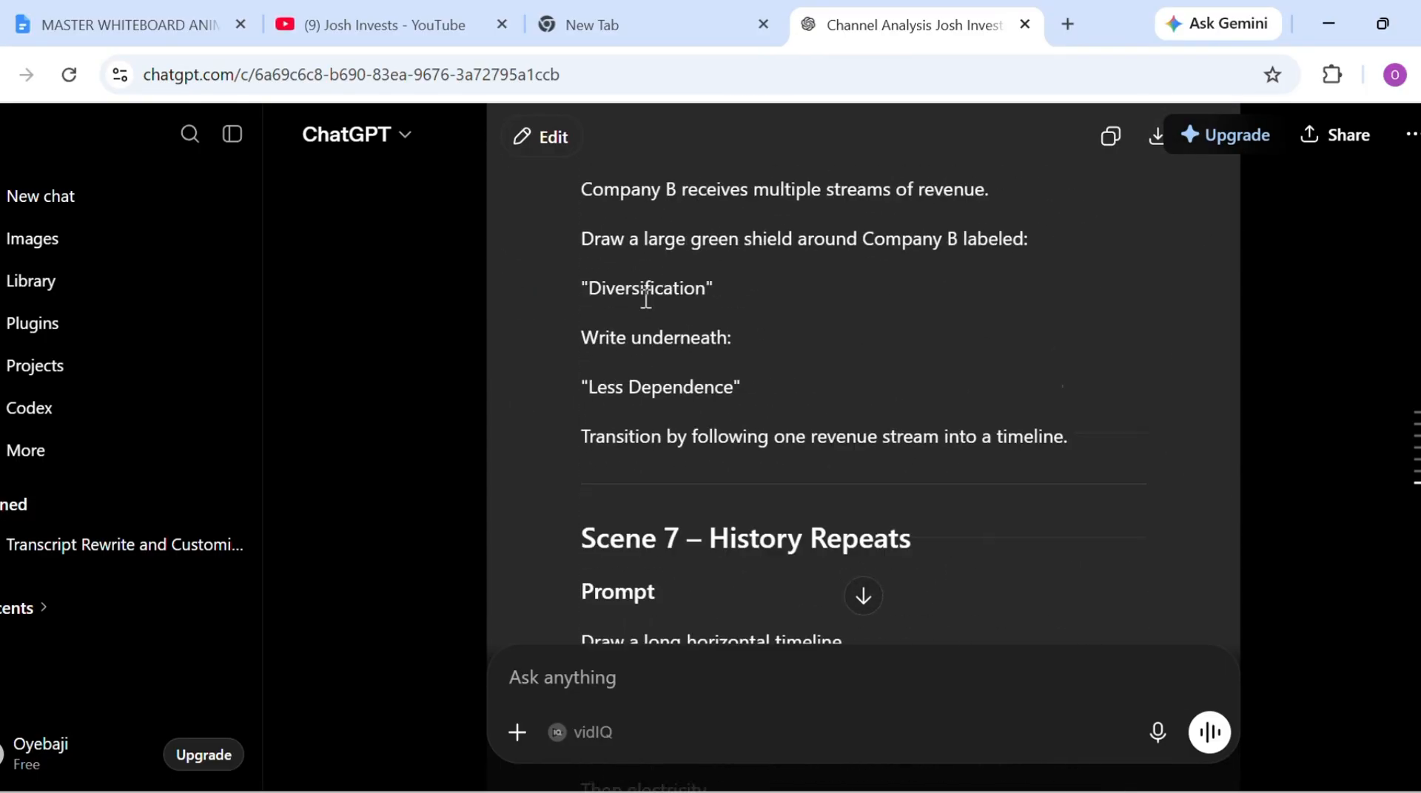
scroll(646, 298, "up", 20)
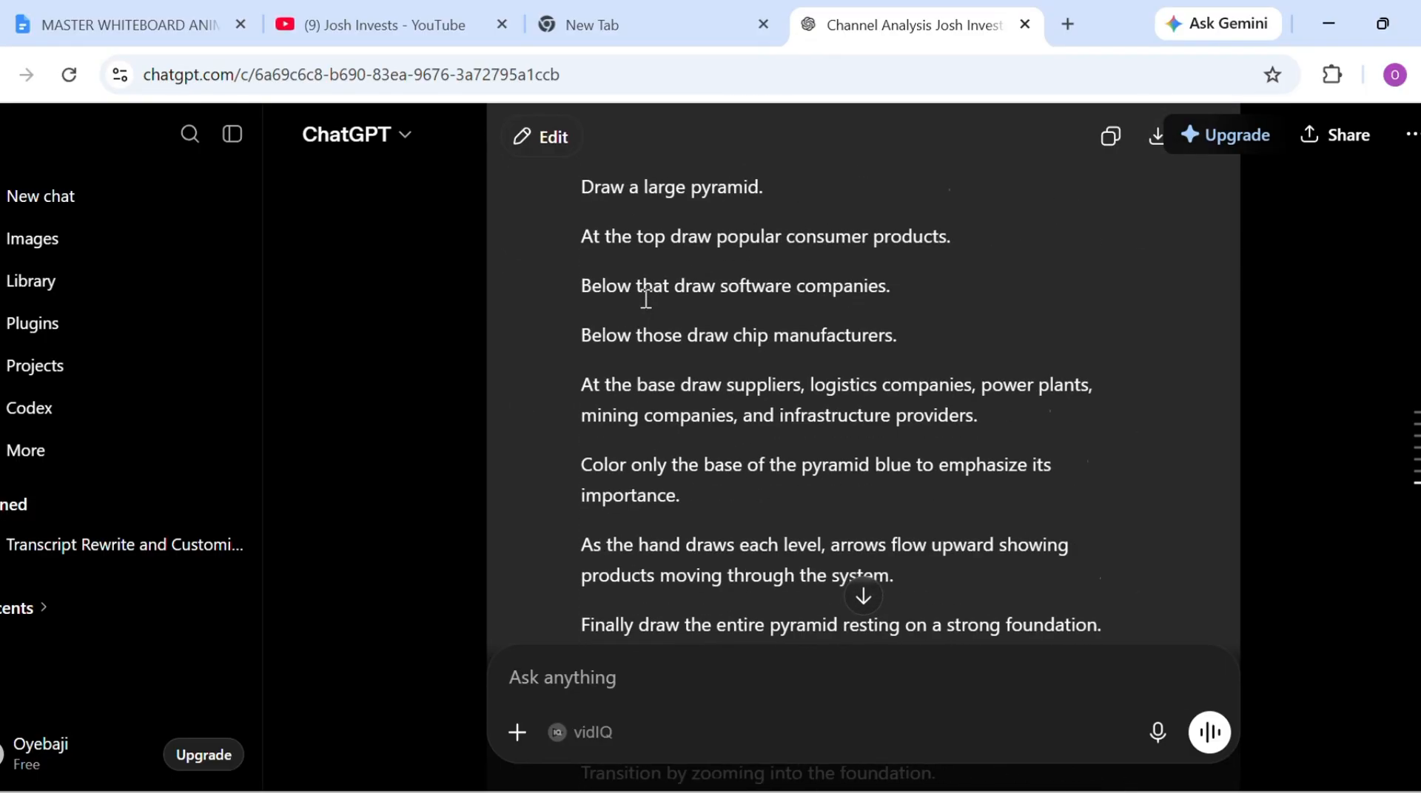
scroll(645, 298, "up", 15)
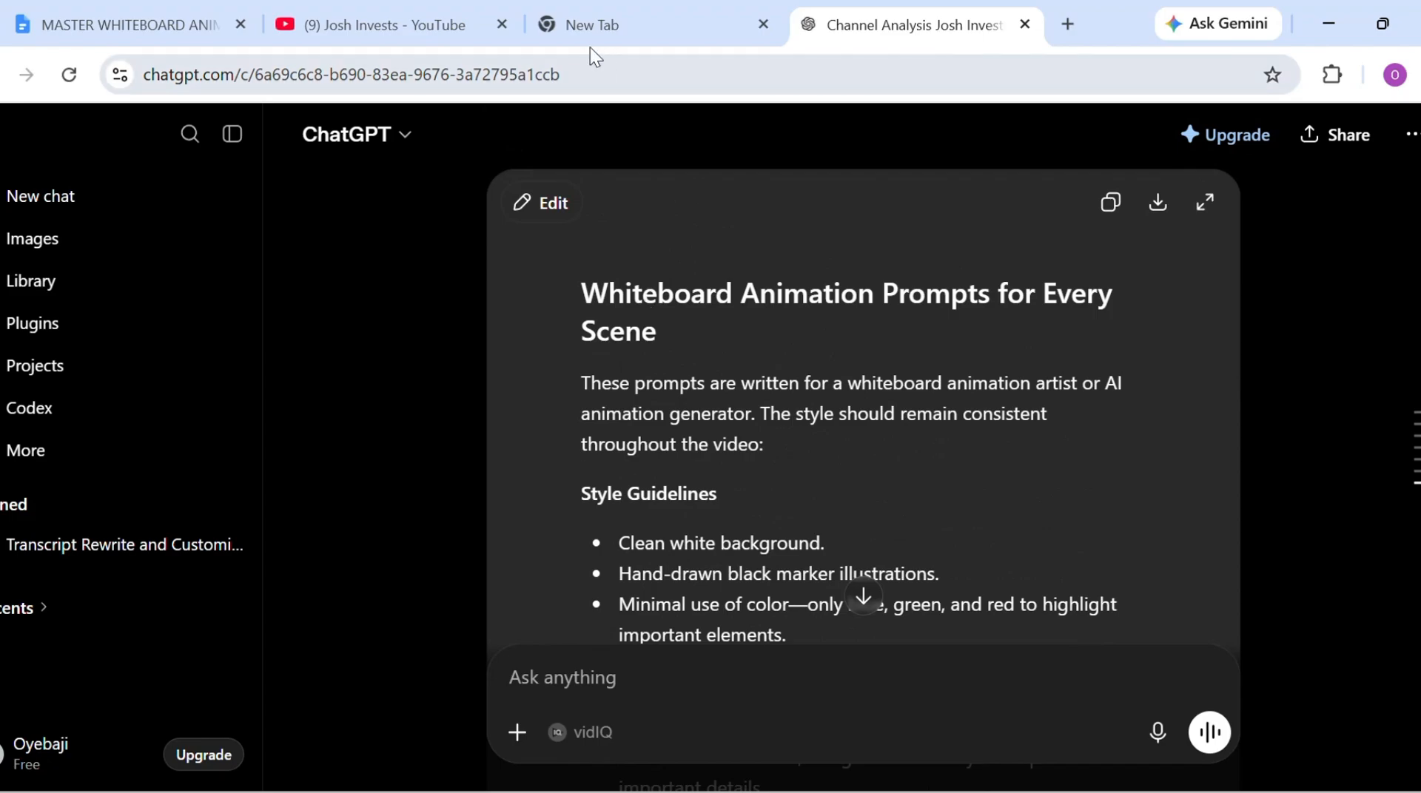
scroll(654, 258, "down", 15)
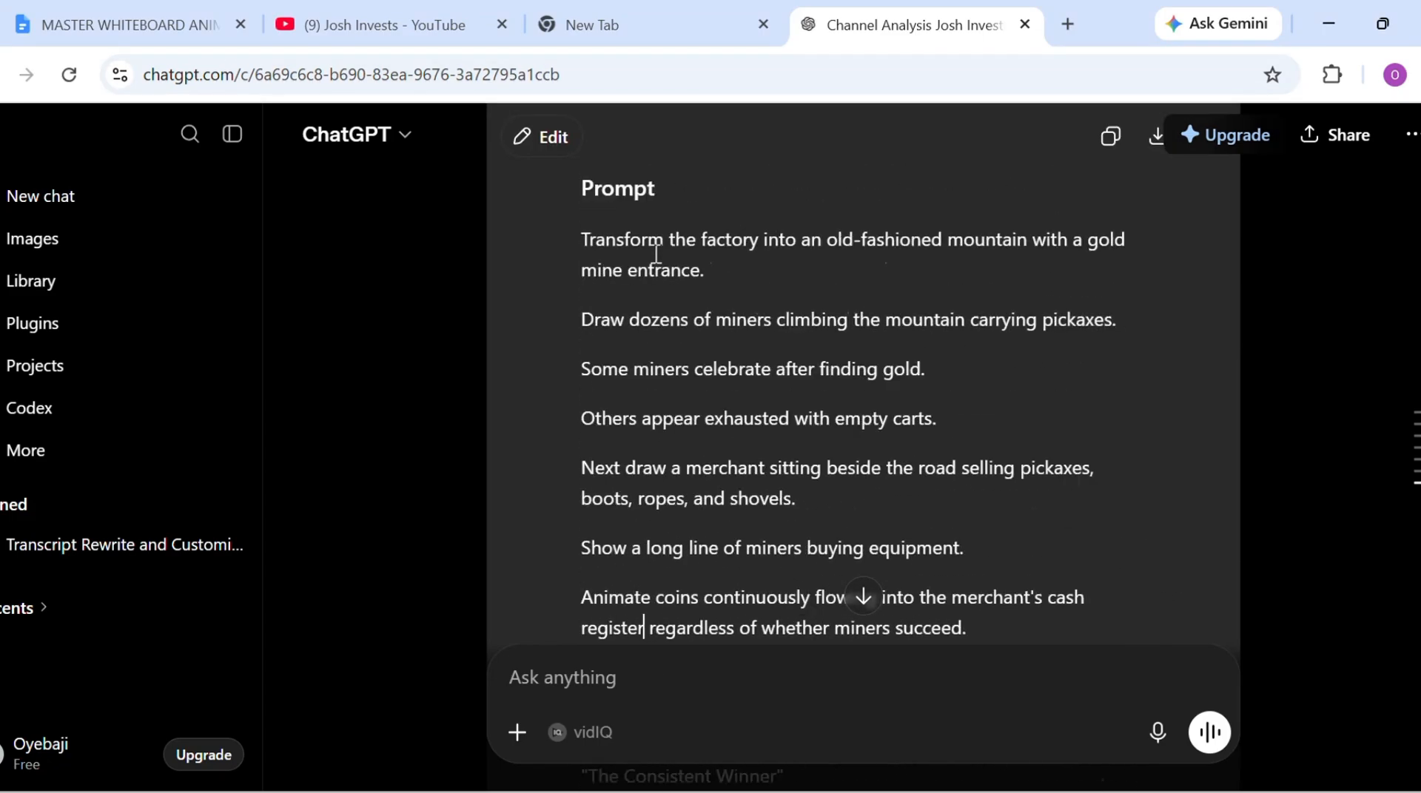
scroll(656, 254, "down", 20)
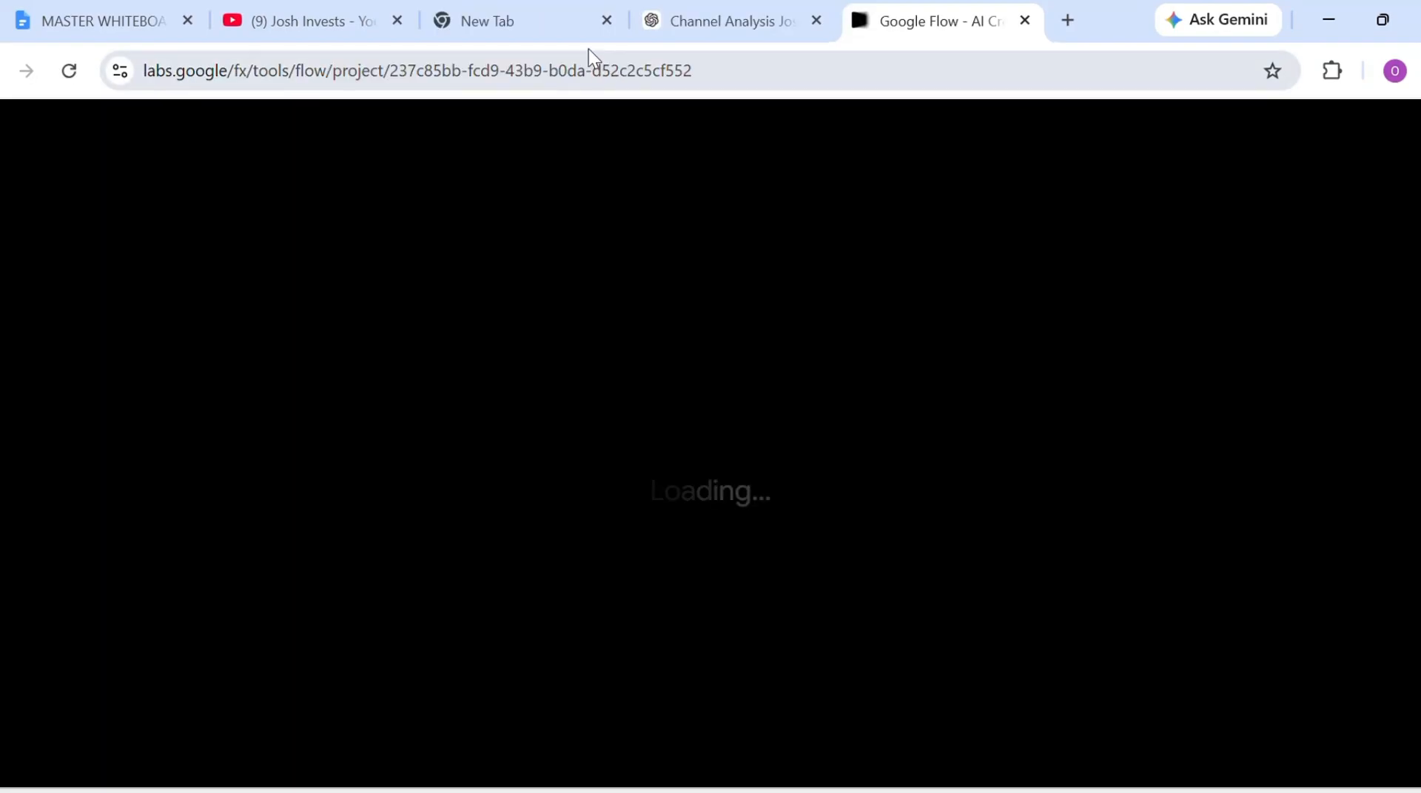
Generate one 8-second 16:9 video in Google Flow from the Scene 1 whiteboard prompt copied out of ChatGPT.
left_click(951, 722)
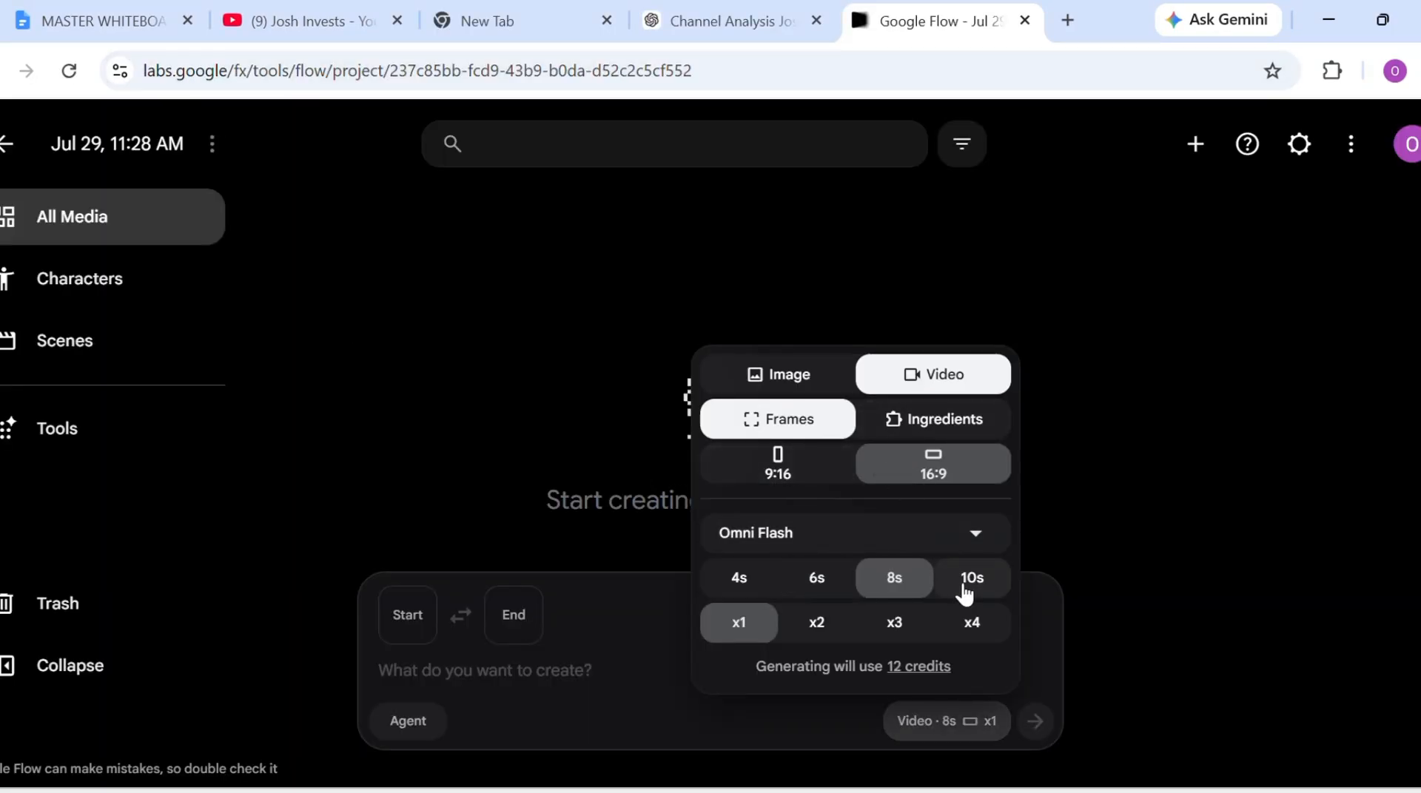
left_click(736, 629)
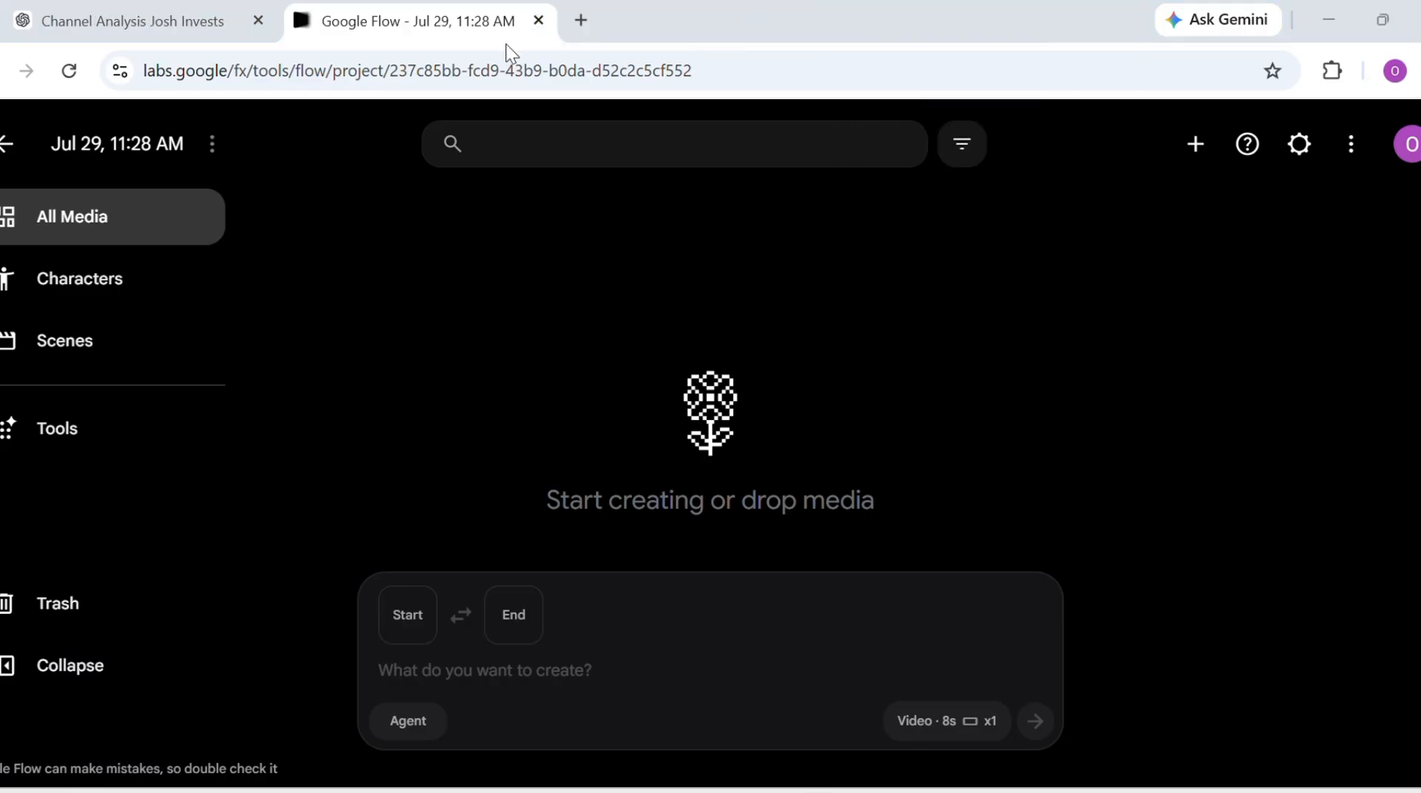
left_click(153, 16)
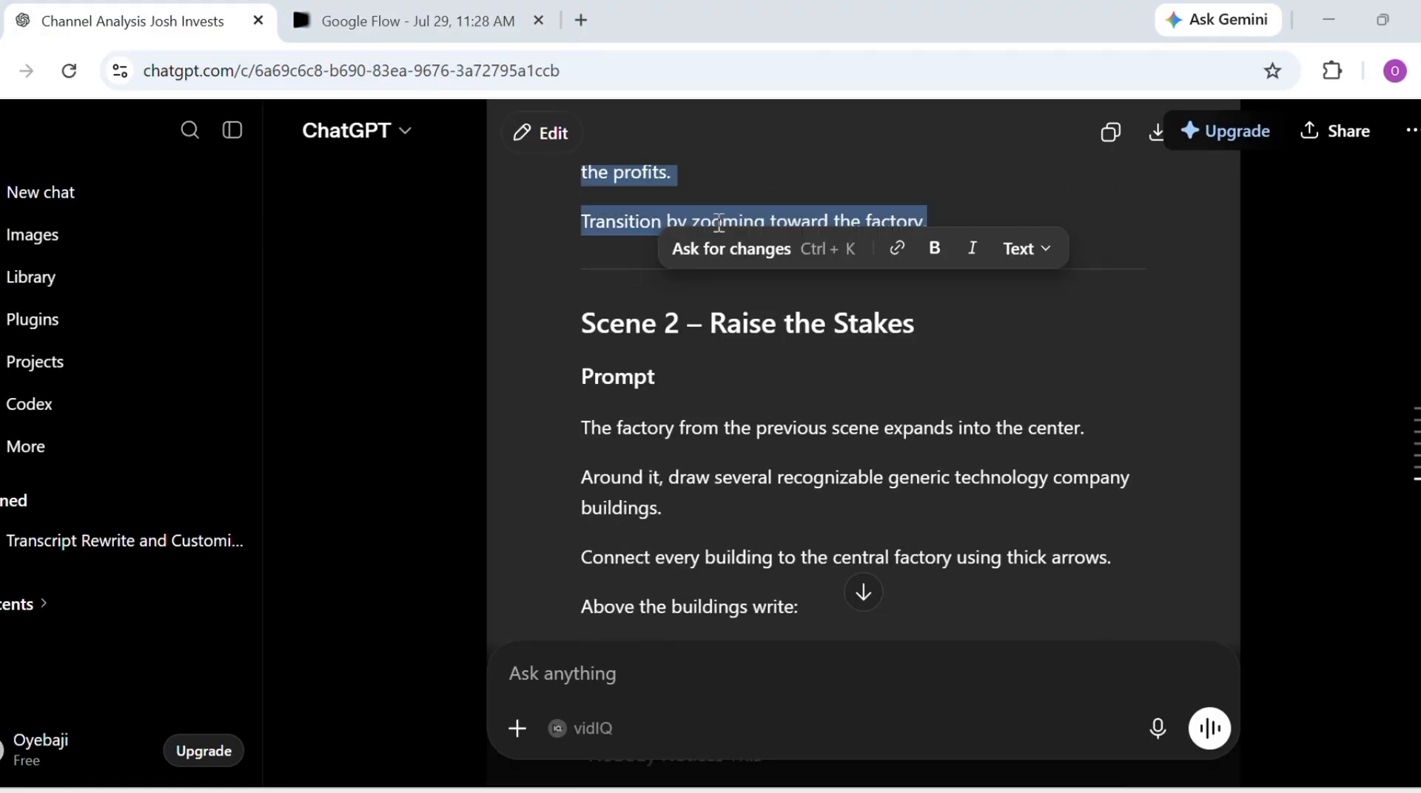
left_click(685, 219)
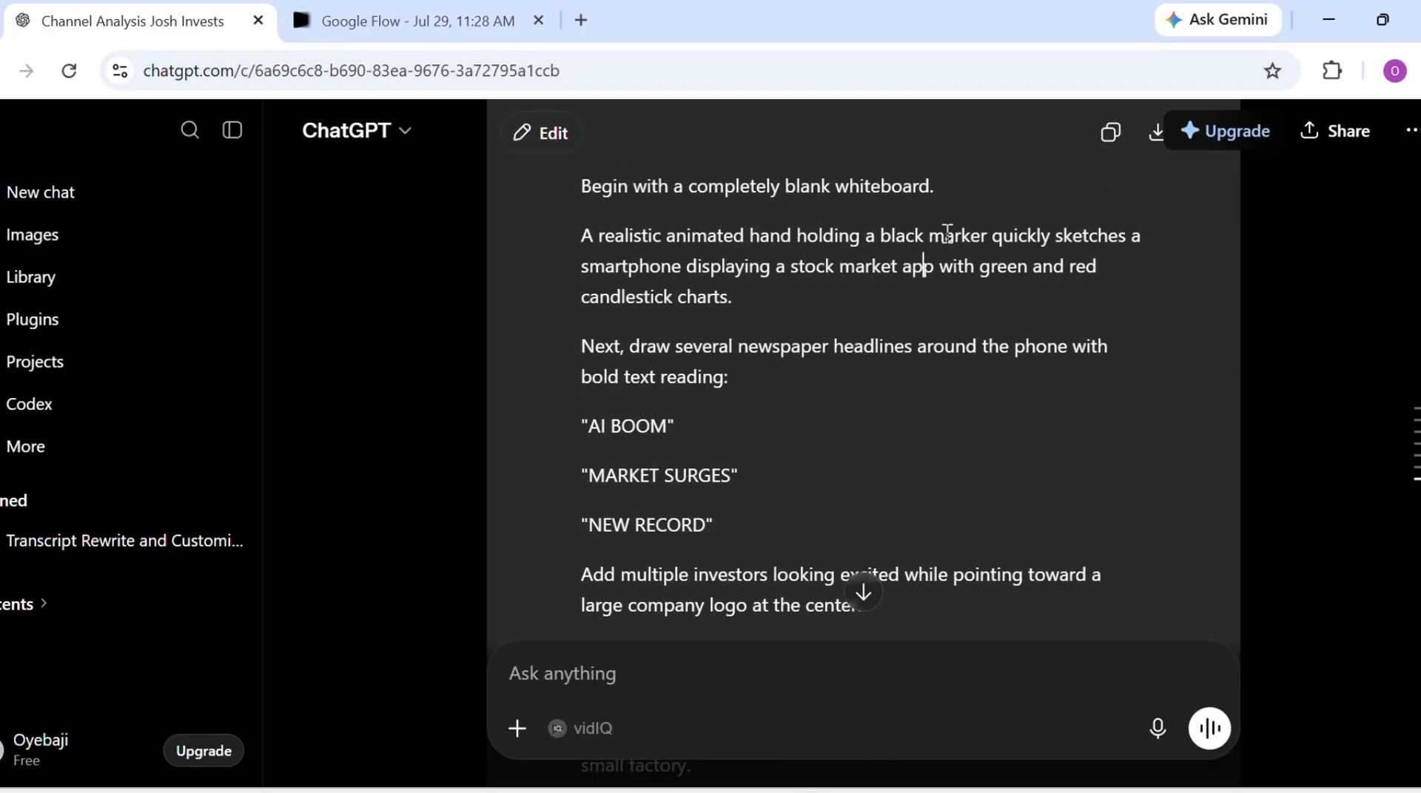
scroll(589, 263, "up", 1)
left_click_drag(583, 255, 1032, 514)
left_click(475, 10)
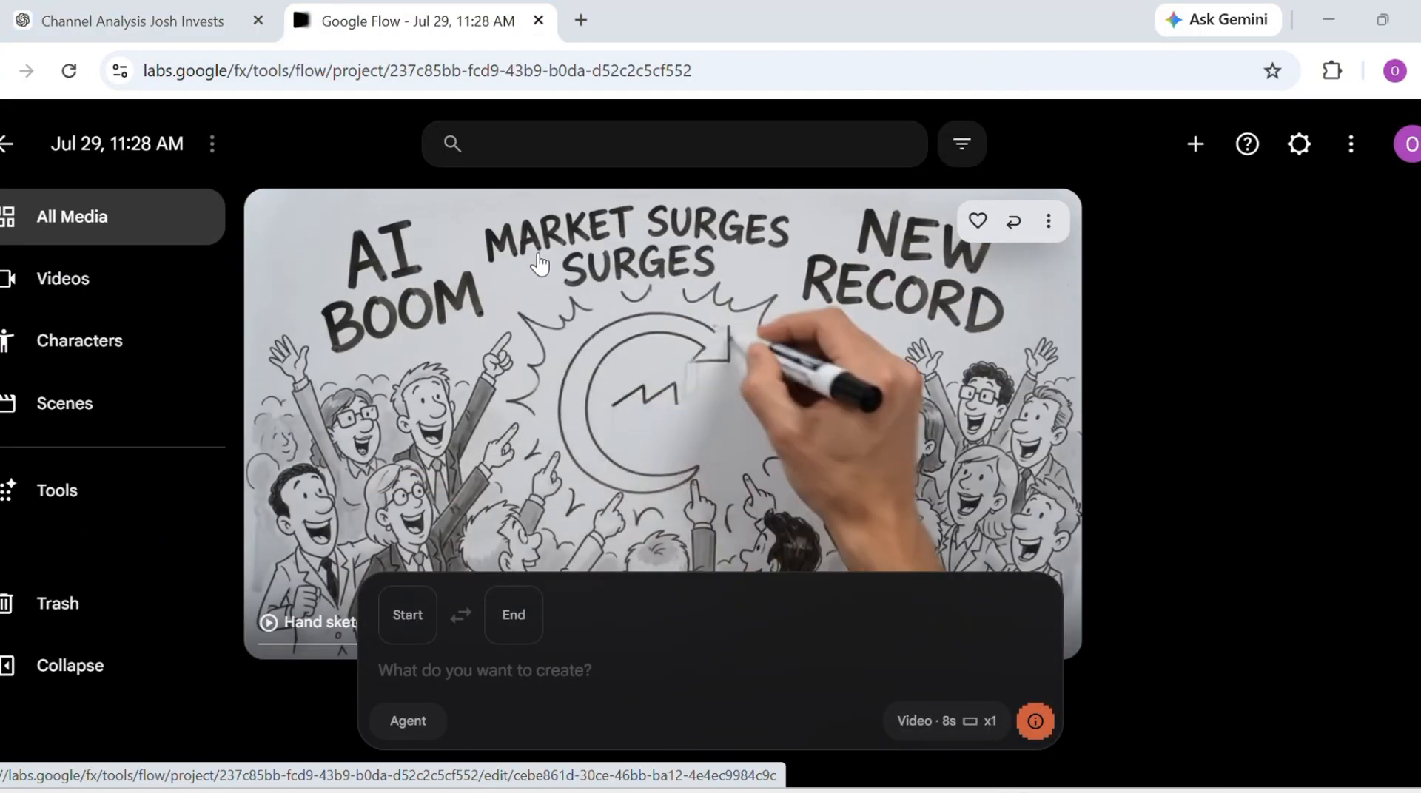
Download the generated whiteboard clip at 720p original size.
left_click(1051, 221)
mouse_move(1045, 465)
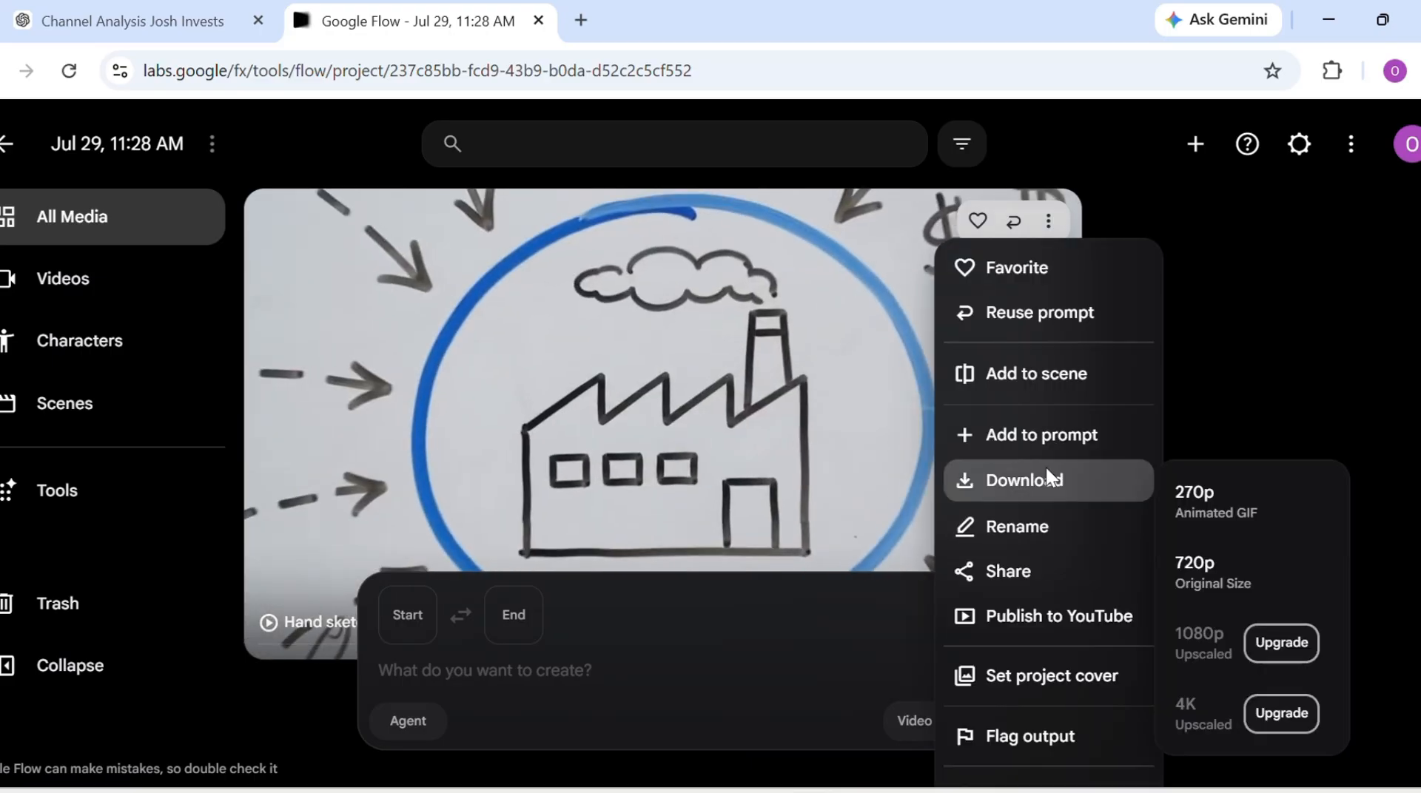
left_click(1221, 576)
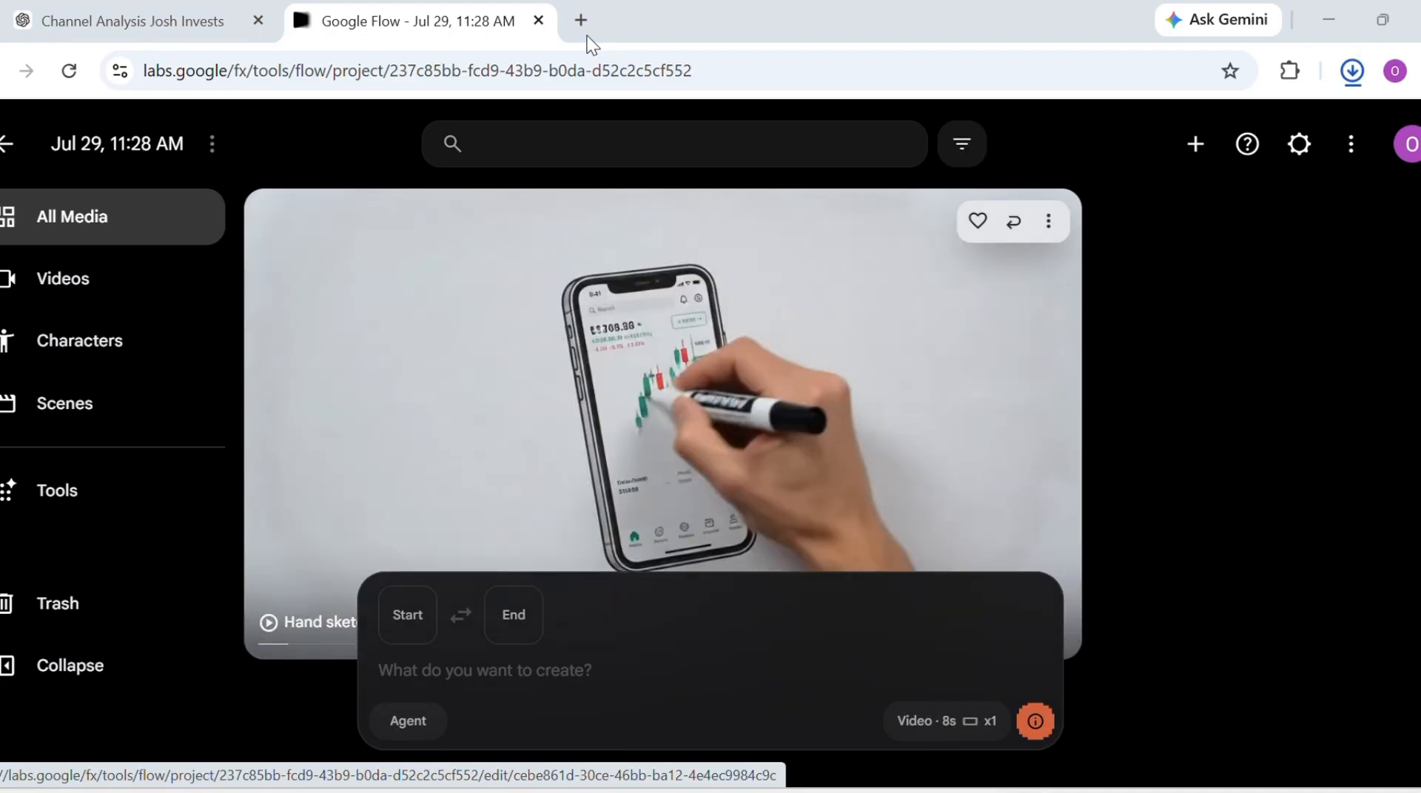
Switch to ChatGPT, copy the Scene 2 – Raise the Stakes whiteboard prompt and paste it as the video prompt in Google Flow.
left_click(170, 21)
left_click(591, 422)
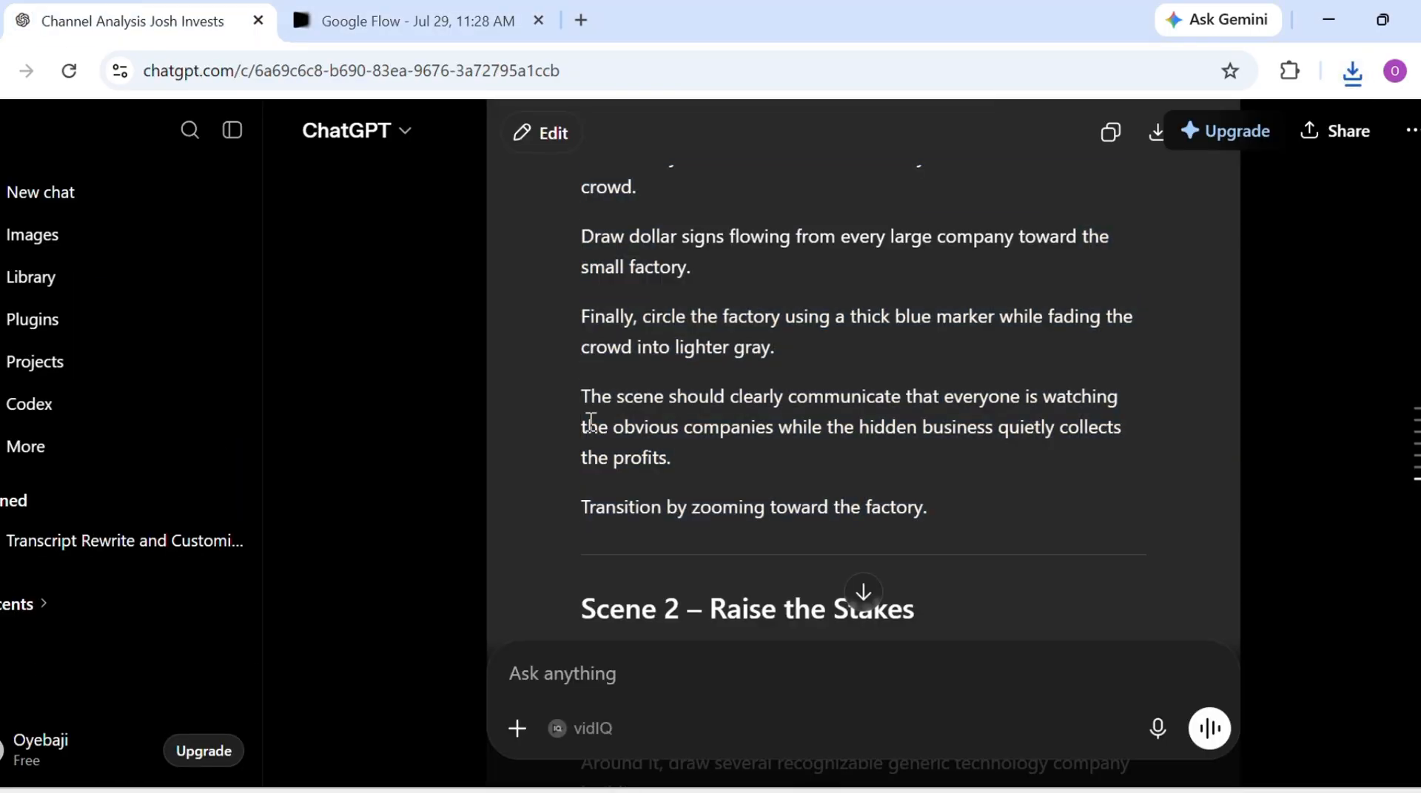
scroll(591, 422, "down", 6)
left_click_drag(584, 216, 1087, 200)
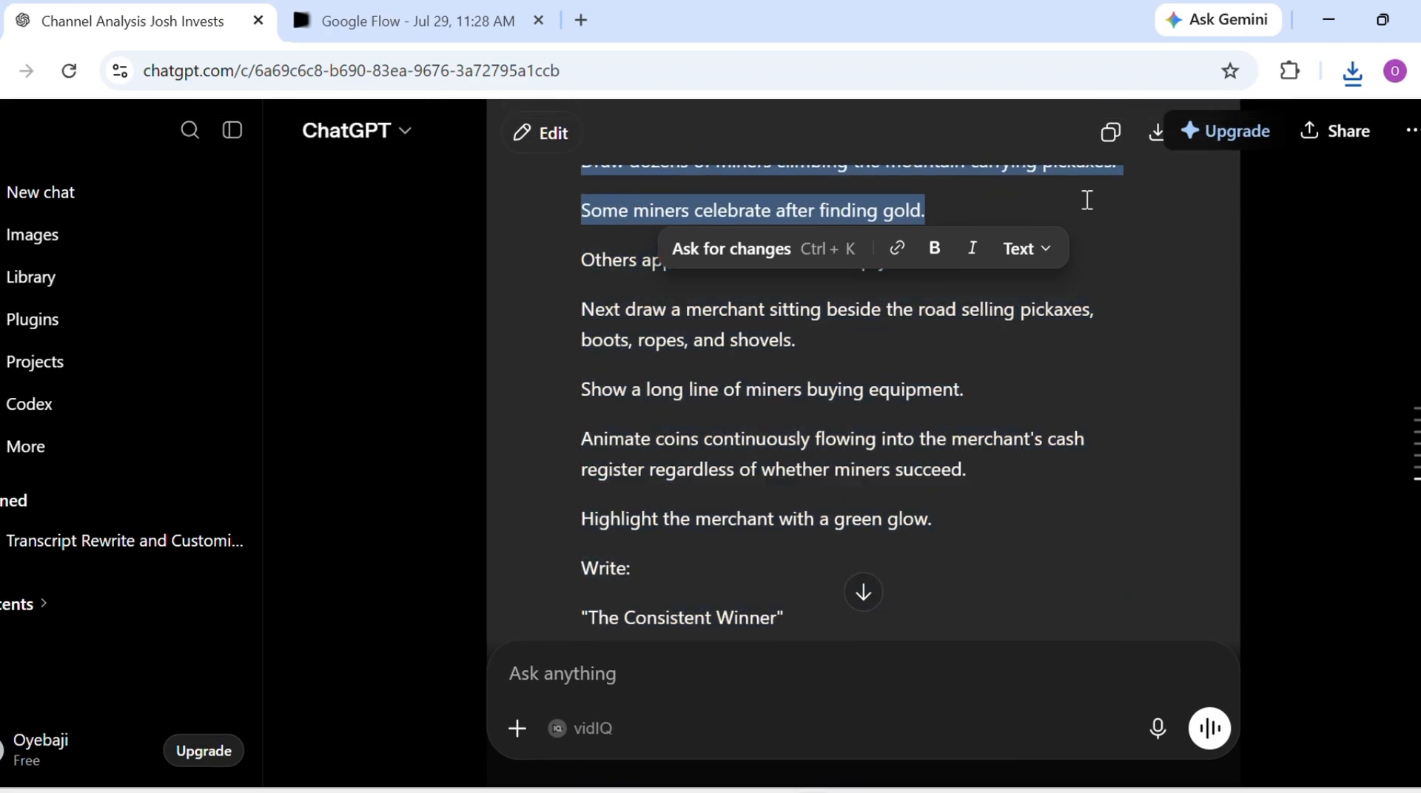
left_click_drag(1105, 141, 1110, 240)
left_click_drag(1082, 132, 1074, 223)
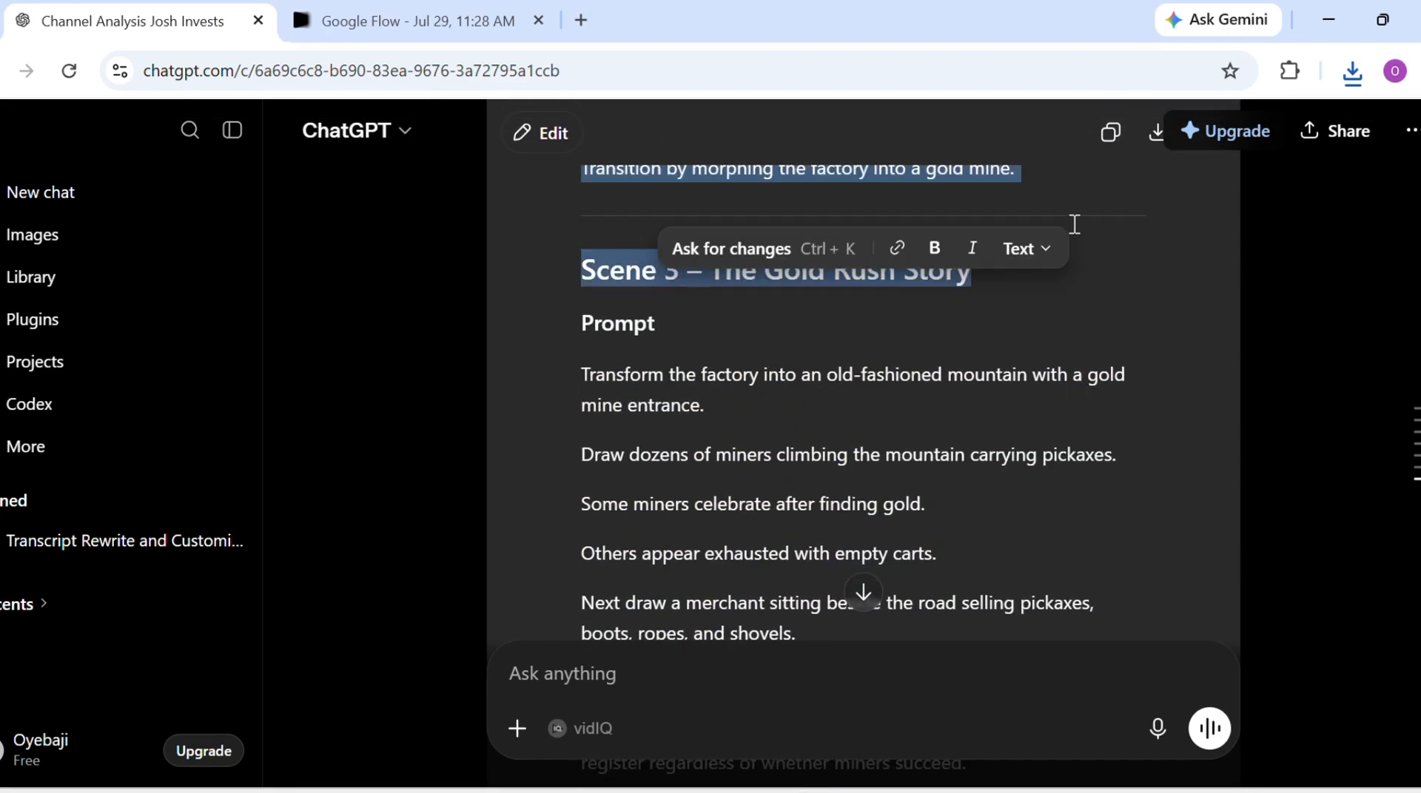
key("ctrl+c")
left_click(381, 22)
left_click(675, 670)
key("ctrl+v")
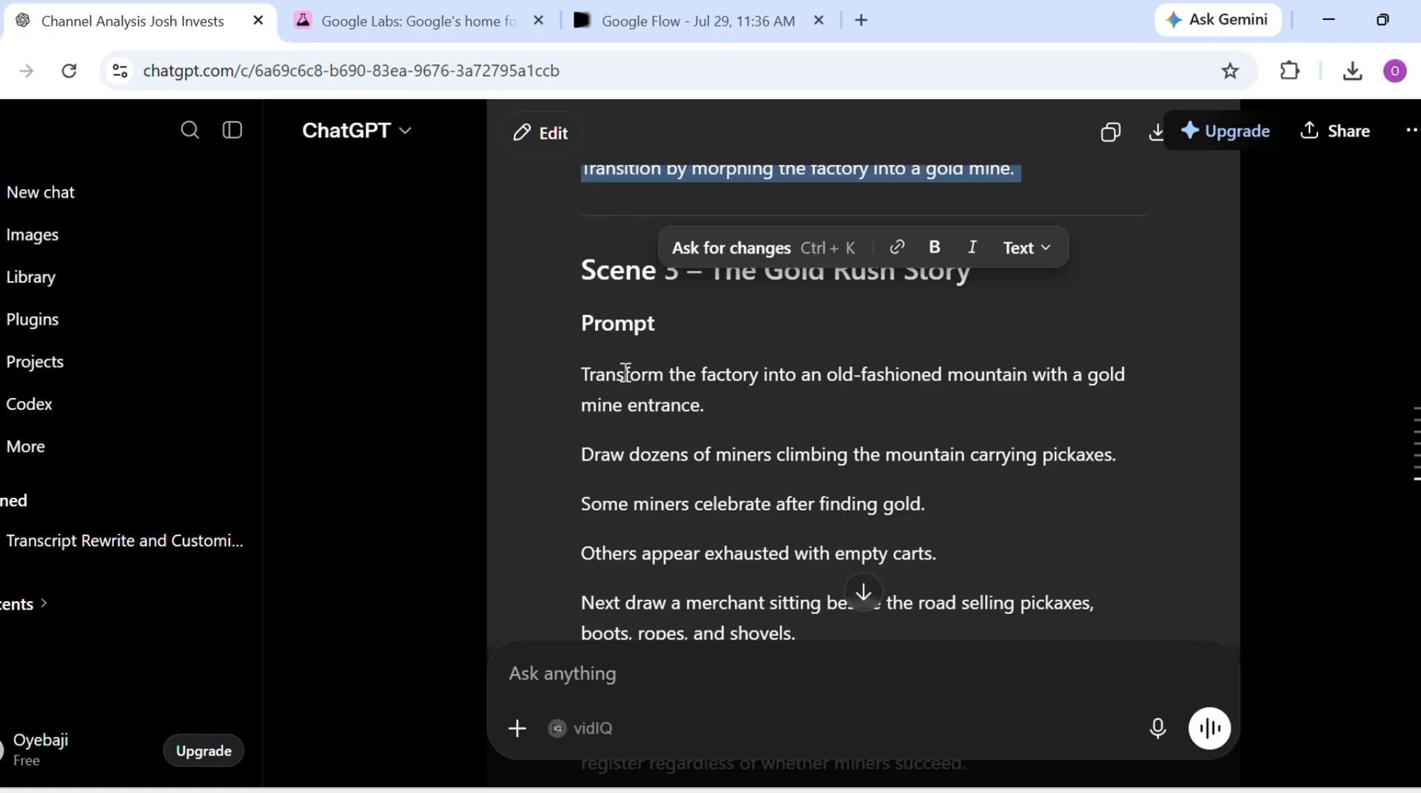
Take the Scene 3 – The Gold Rush Story prompt from ChatGPT to Google Flow and download its miners clip at 720p original size.
left_click_drag(582, 370, 1060, 501)
left_click(478, 15)
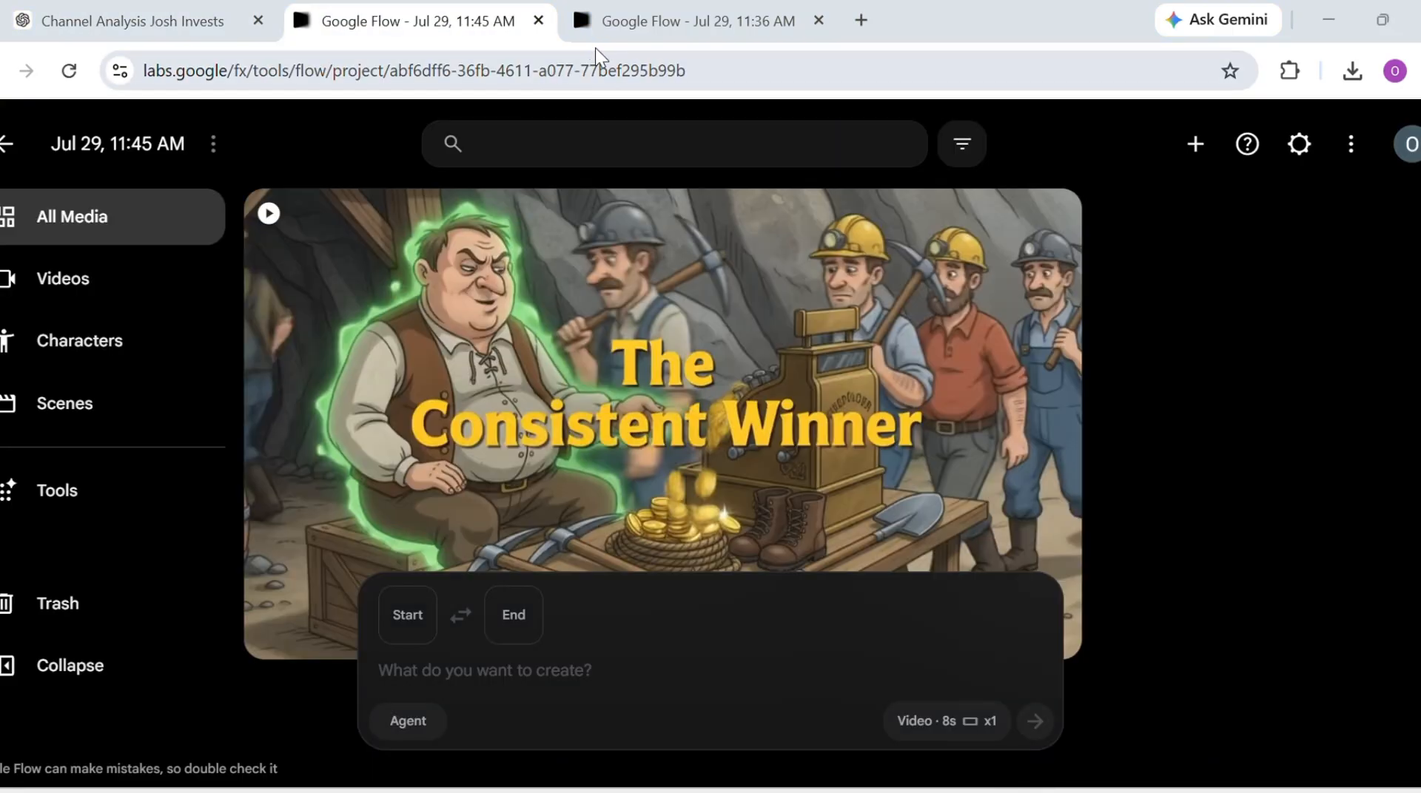
left_click(1048, 221)
left_click(1024, 481)
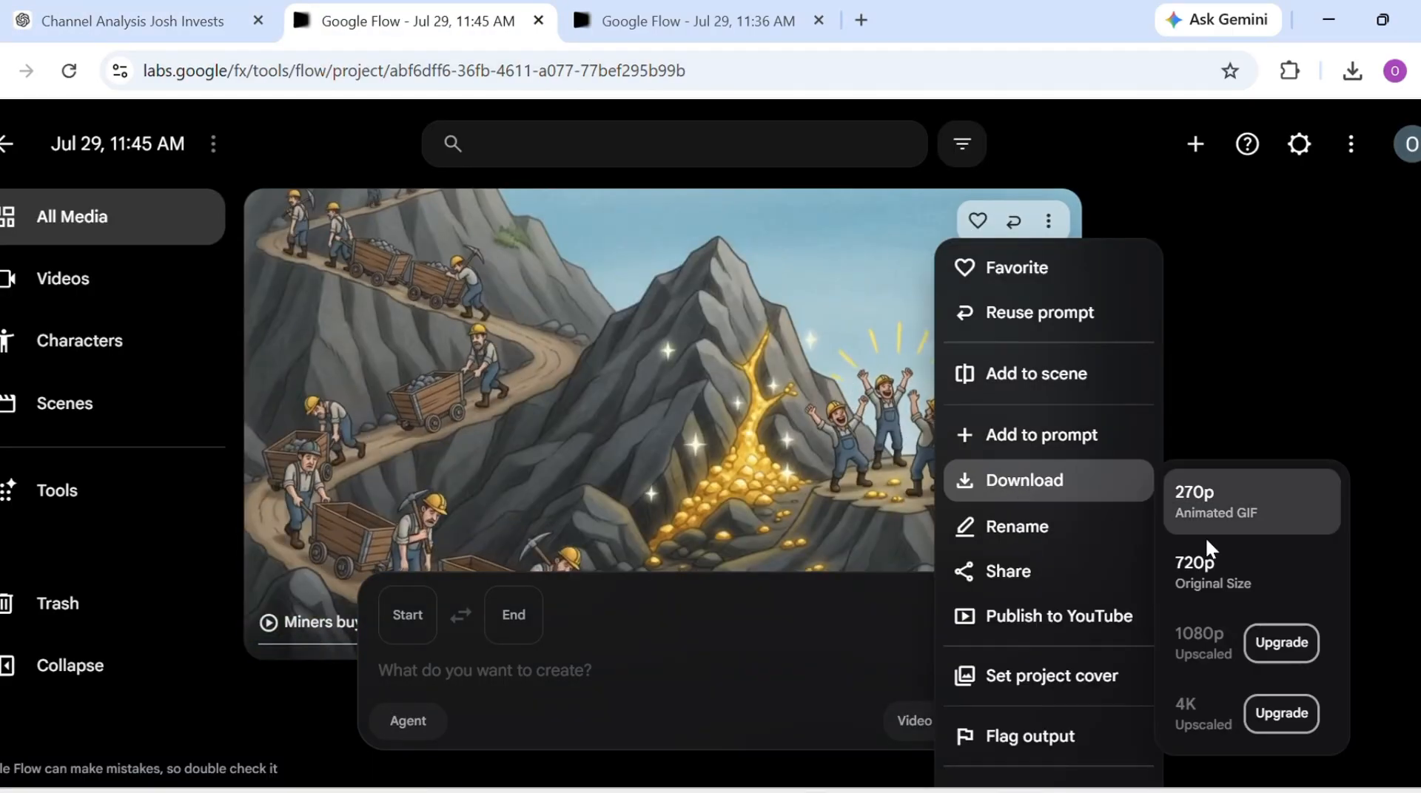
left_click(1206, 562)
Select the full Scene 4 – Modern Gold Rush prompt in ChatGPT and switch to Google Flow to paste the copied scene prompt.
left_click(134, 21)
scroll(605, 376, "down", 4)
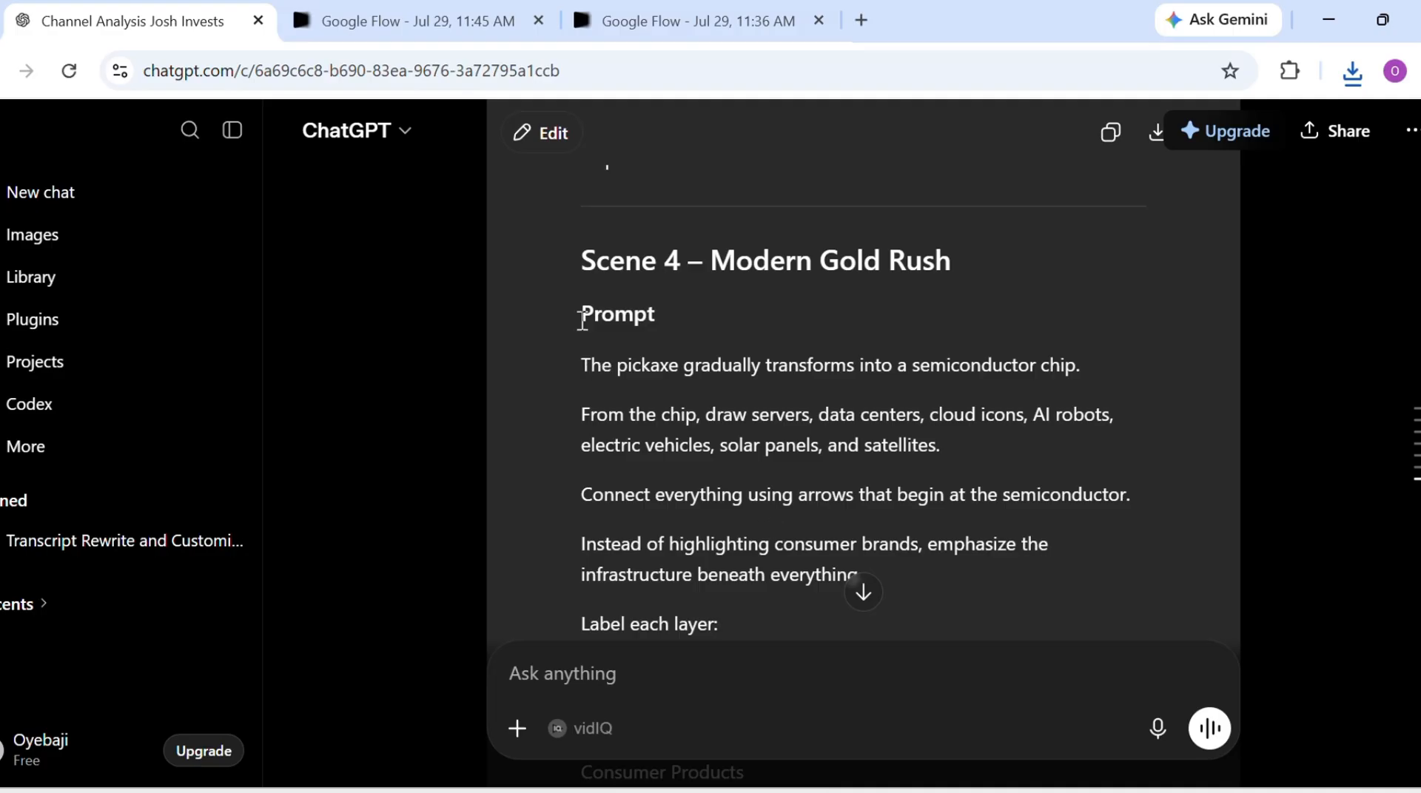
left_click_drag(584, 367, 777, 574)
left_click_drag(863, 718, 948, 299)
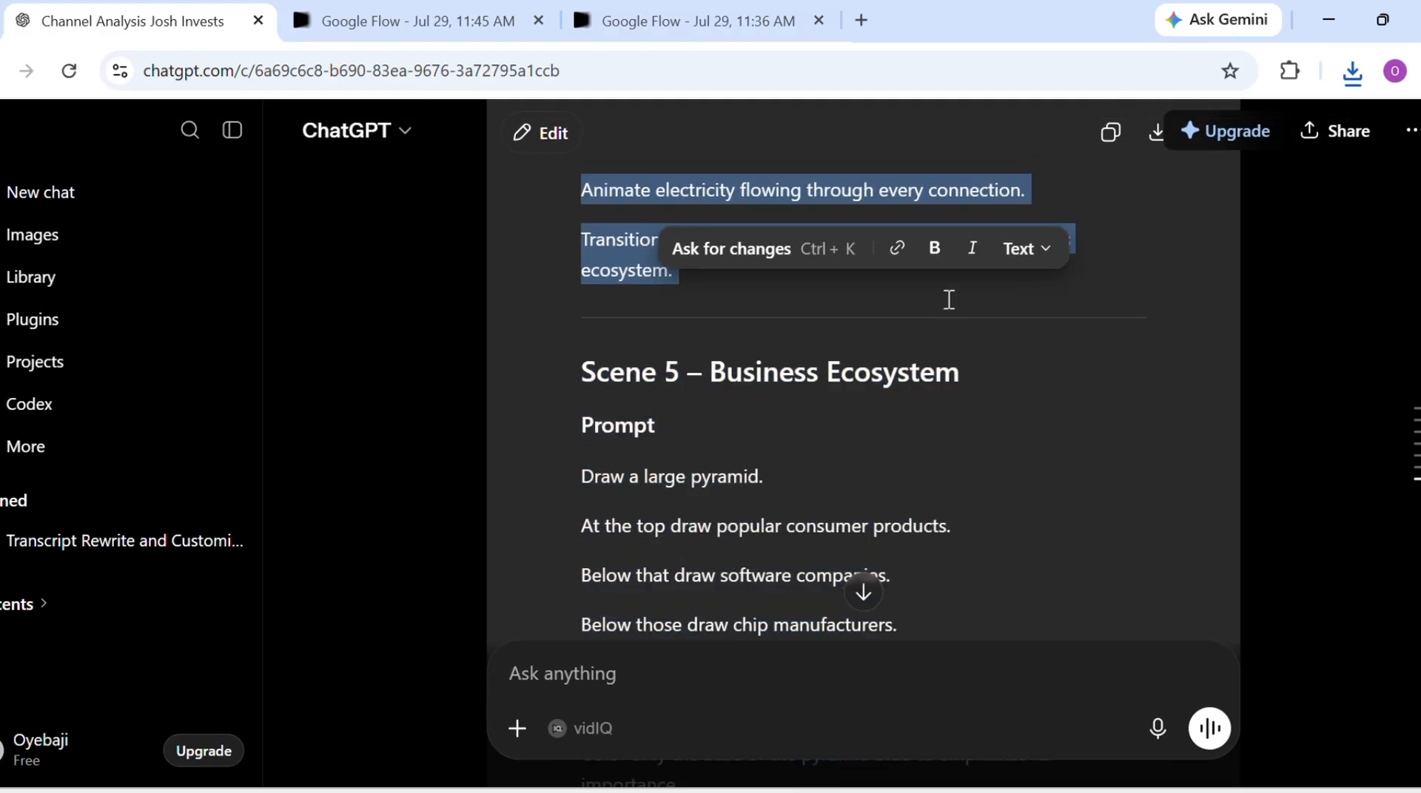
left_click(403, 21)
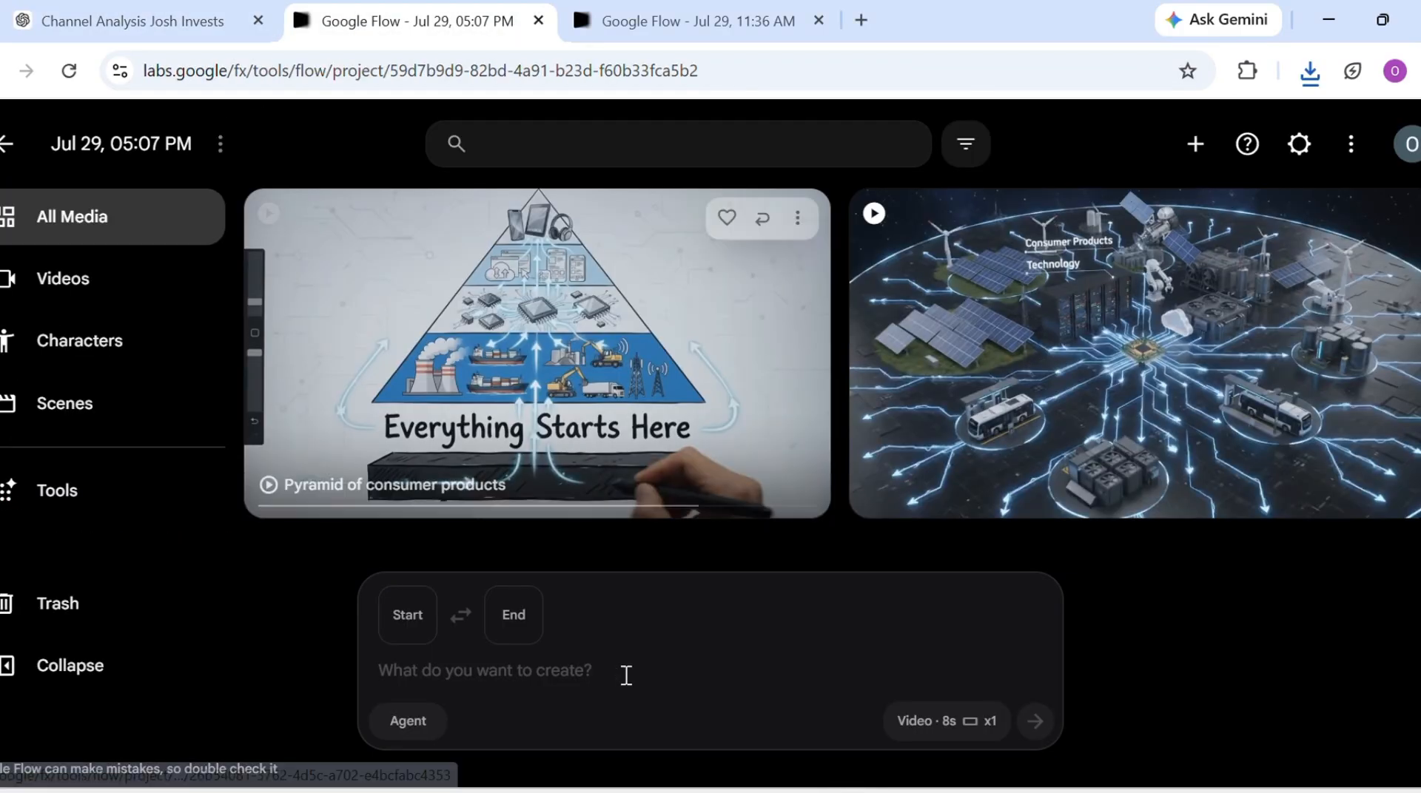
key("ctrl+v")
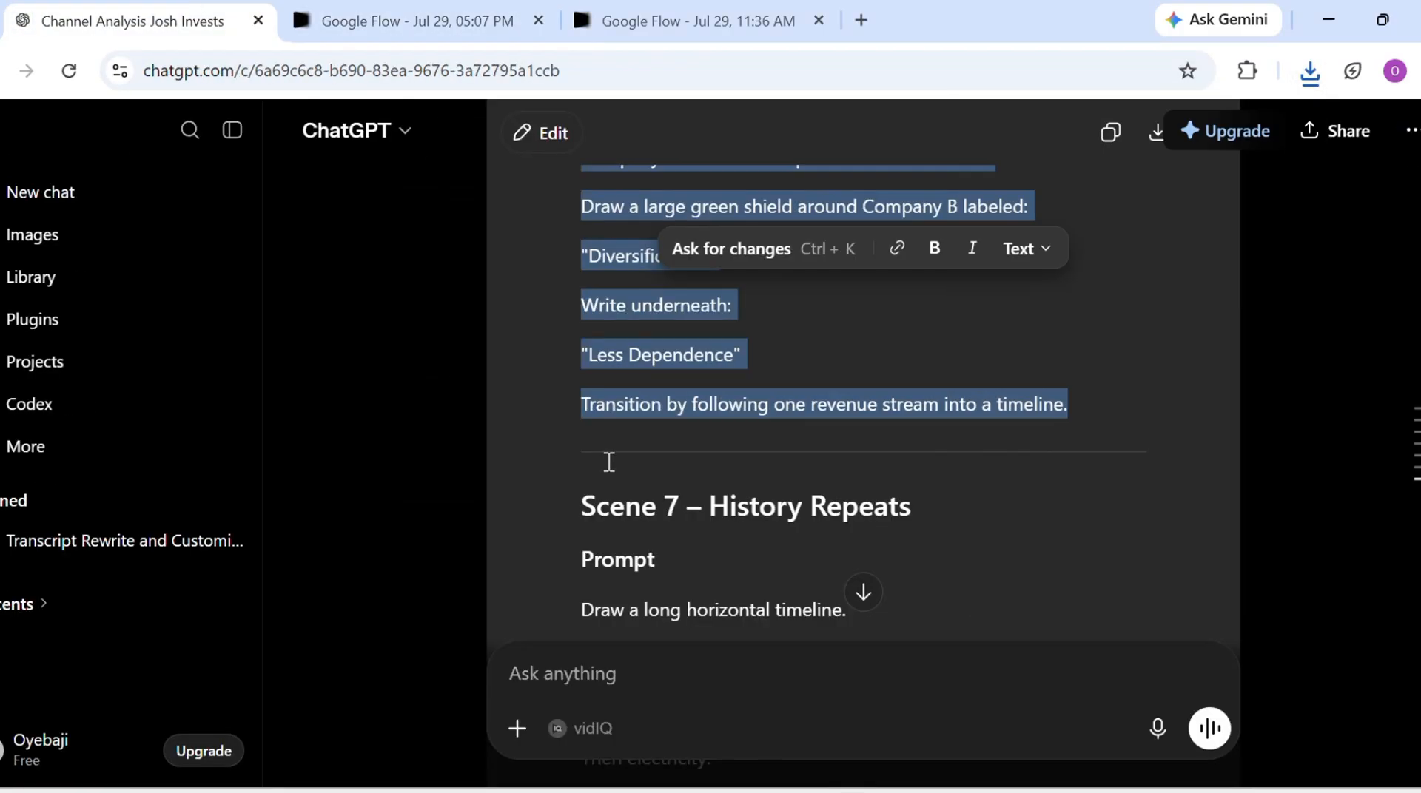
Copy the Scene 7 – History Repeats prompt from ChatGPT and paste it as the next video prompt in Google Flow.
scroll(609, 462, "down", 5)
left_click_drag(586, 227, 860, 595)
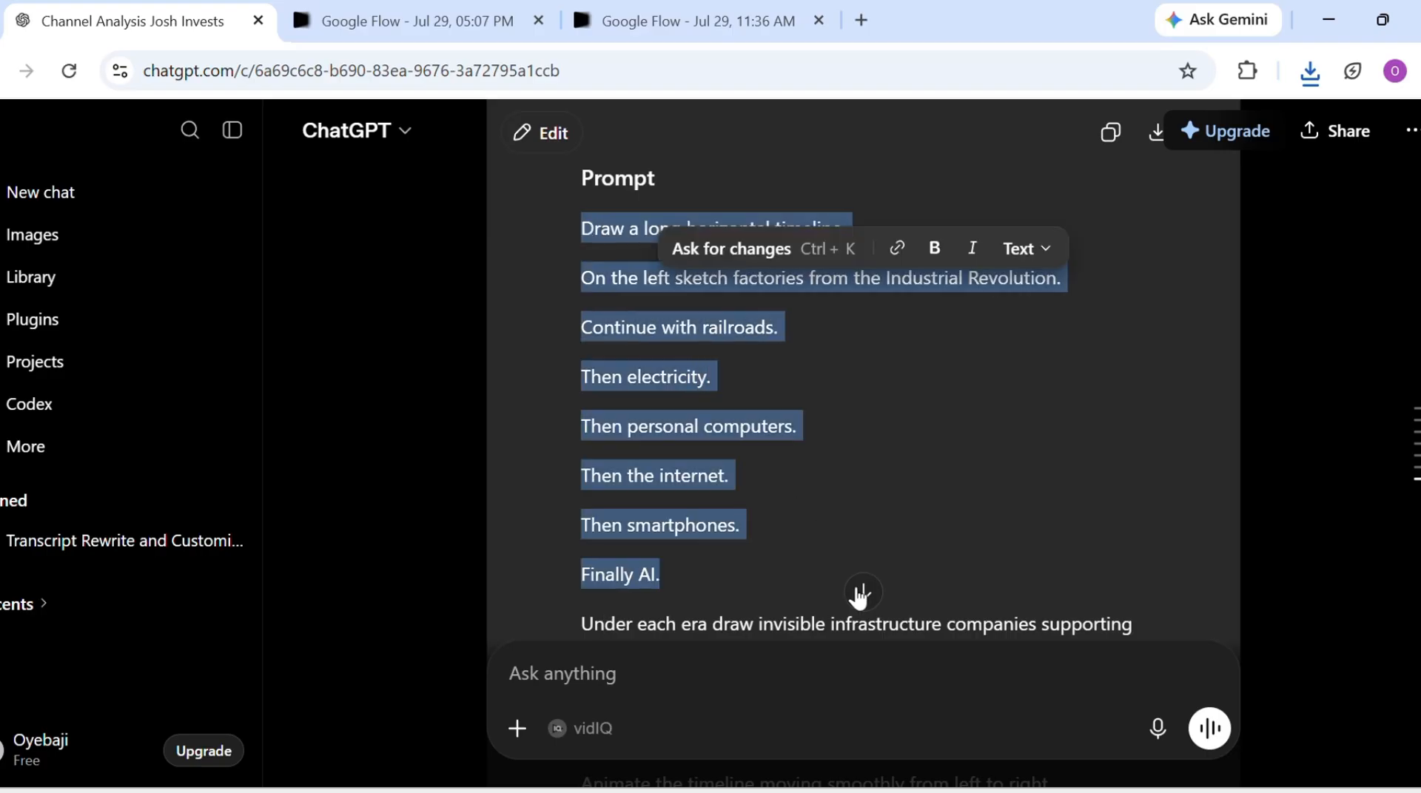
mouse_move(924, 674)
left_mouse_down()
mouse_move(974, 765)
mouse_move(1023, 566)
left_mouse_up()
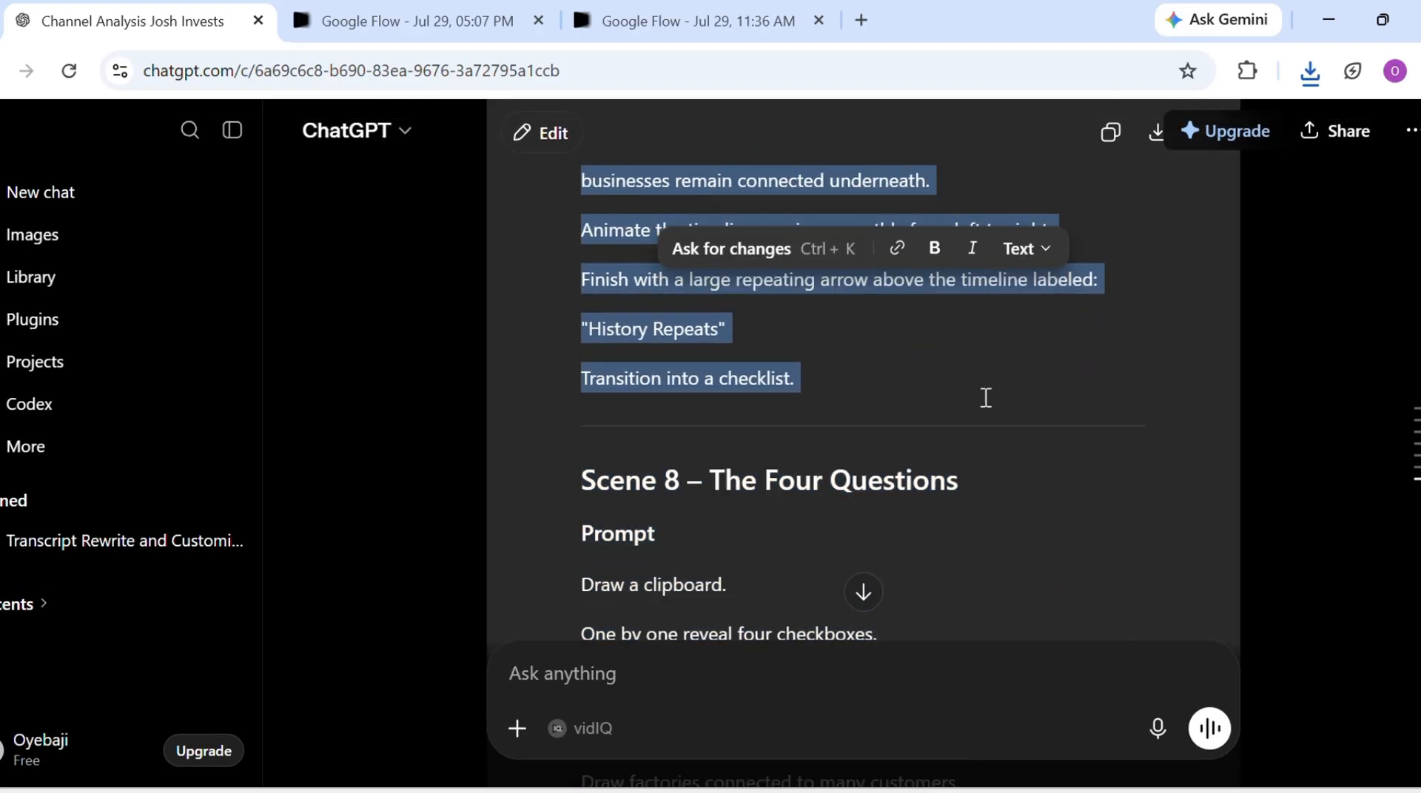
left_click(416, 21)
left_click(520, 666)
key("ctrl+v")
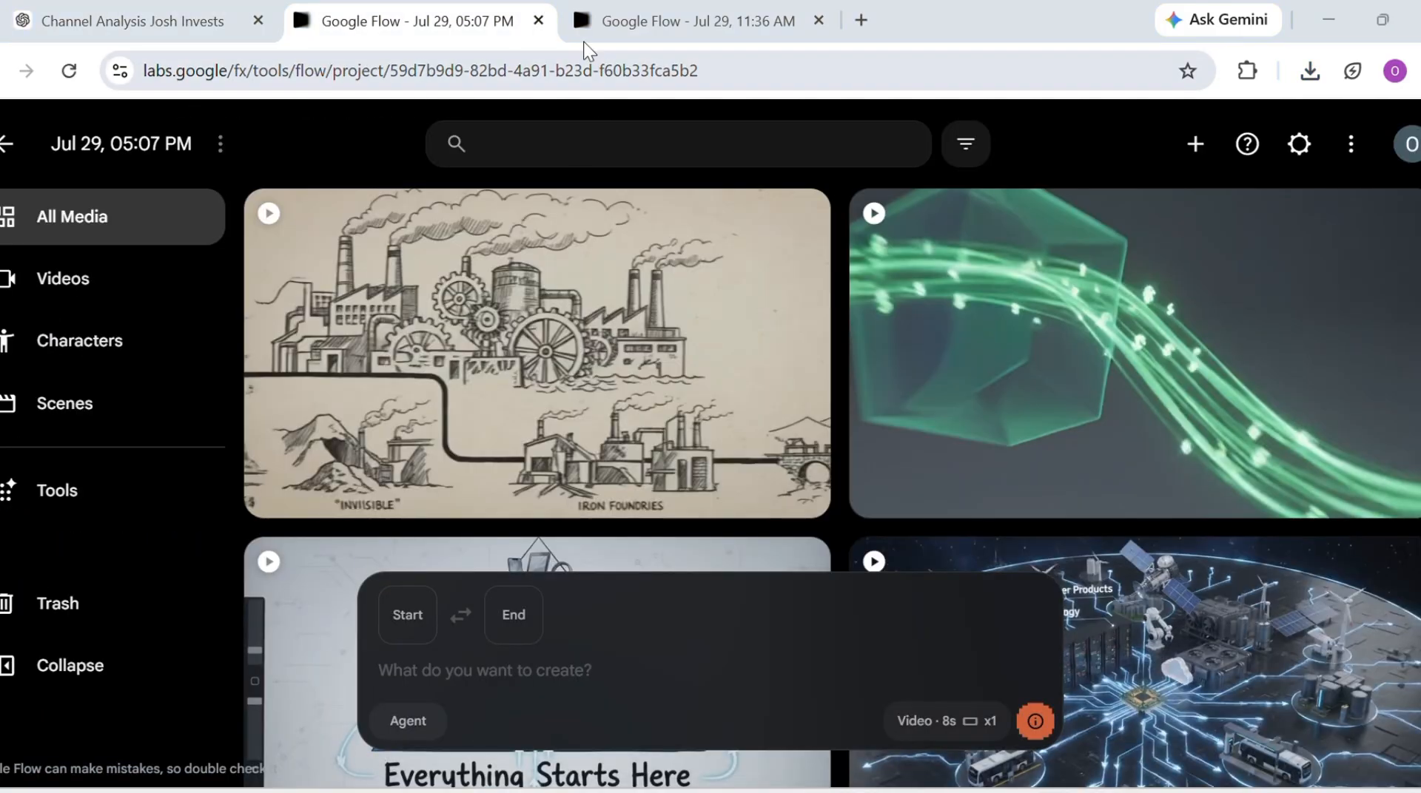
Download the industrial revolutions timeline clip and the four-question clipboard clip, each at 720p original size.
left_click(798, 222)
mouse_move(886, 493)
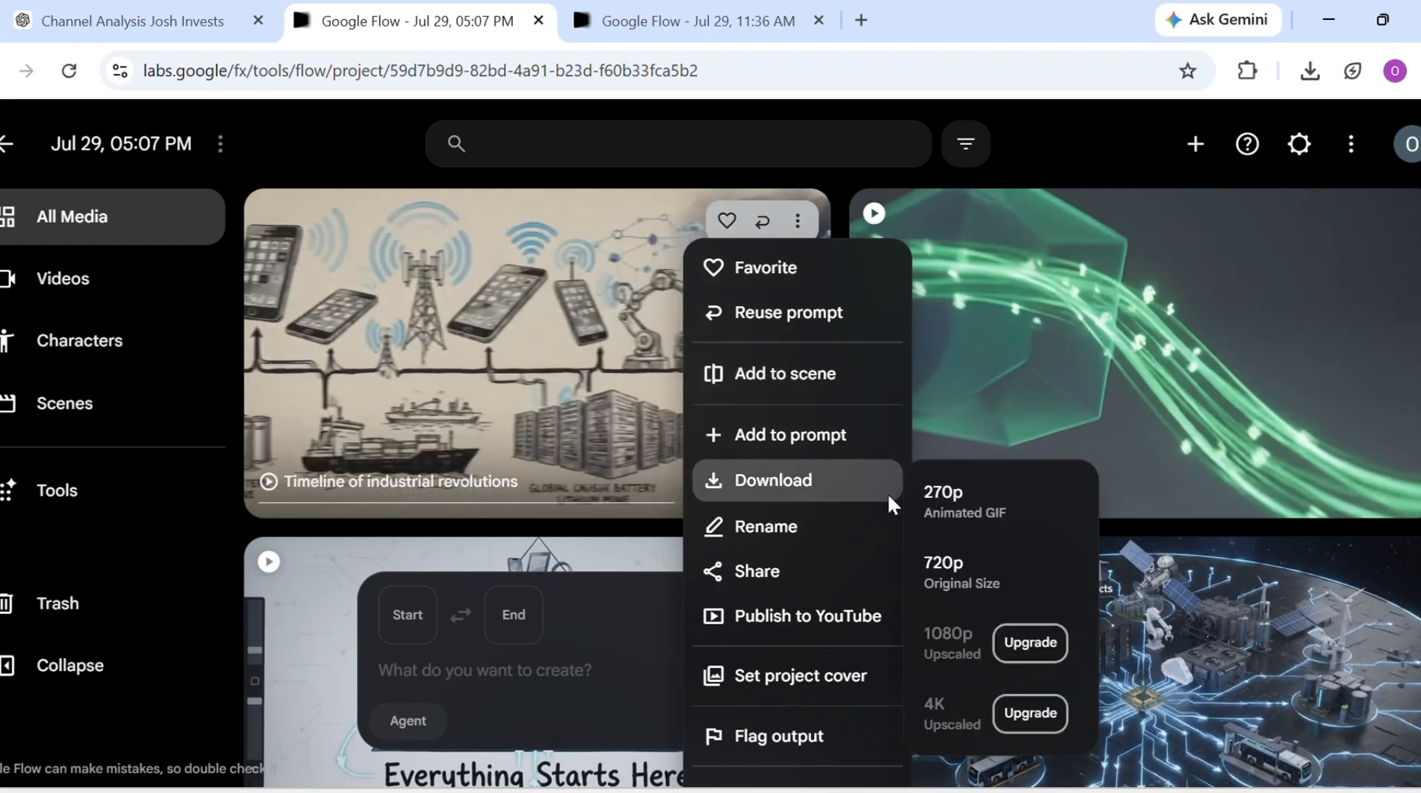
left_click(954, 562)
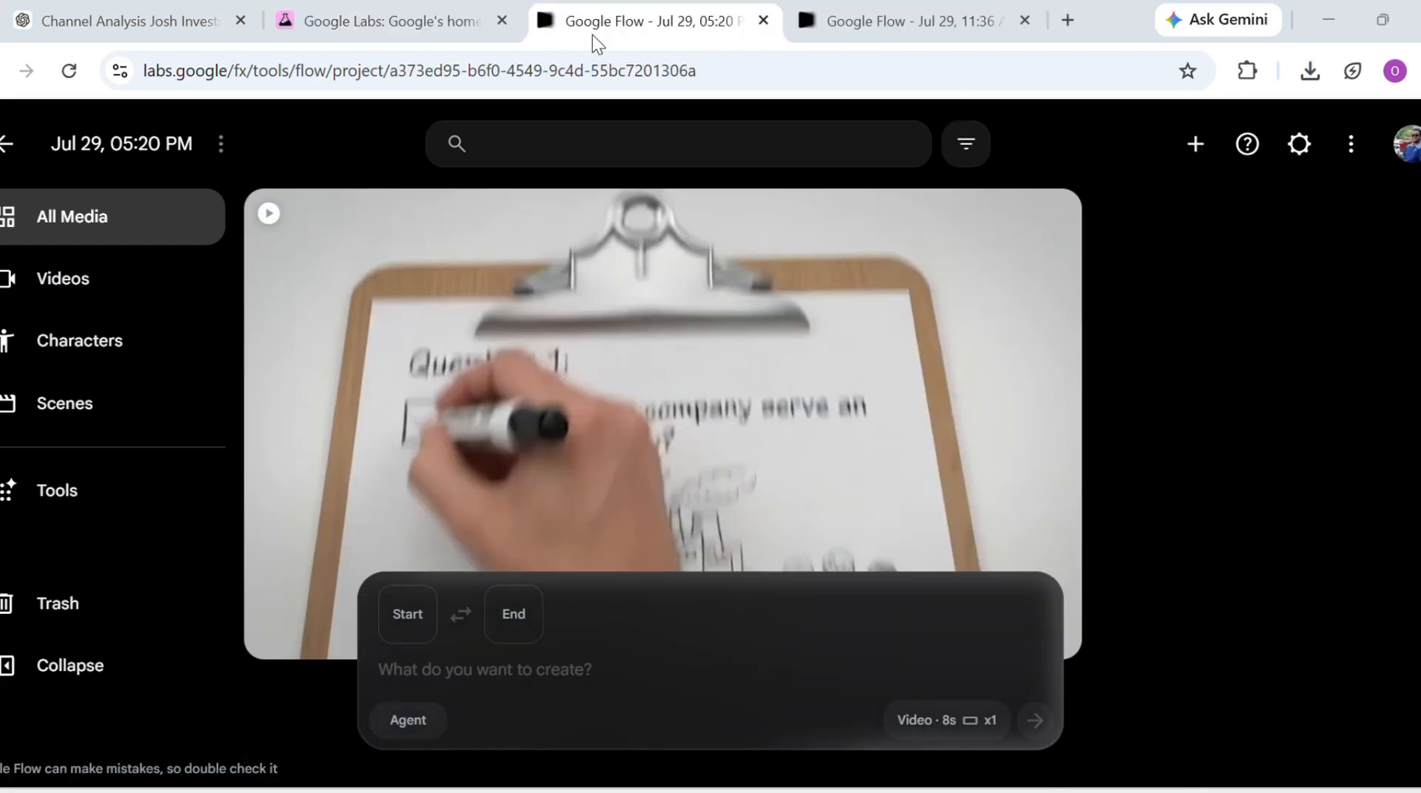
left_click(1053, 222)
mouse_move(1003, 479)
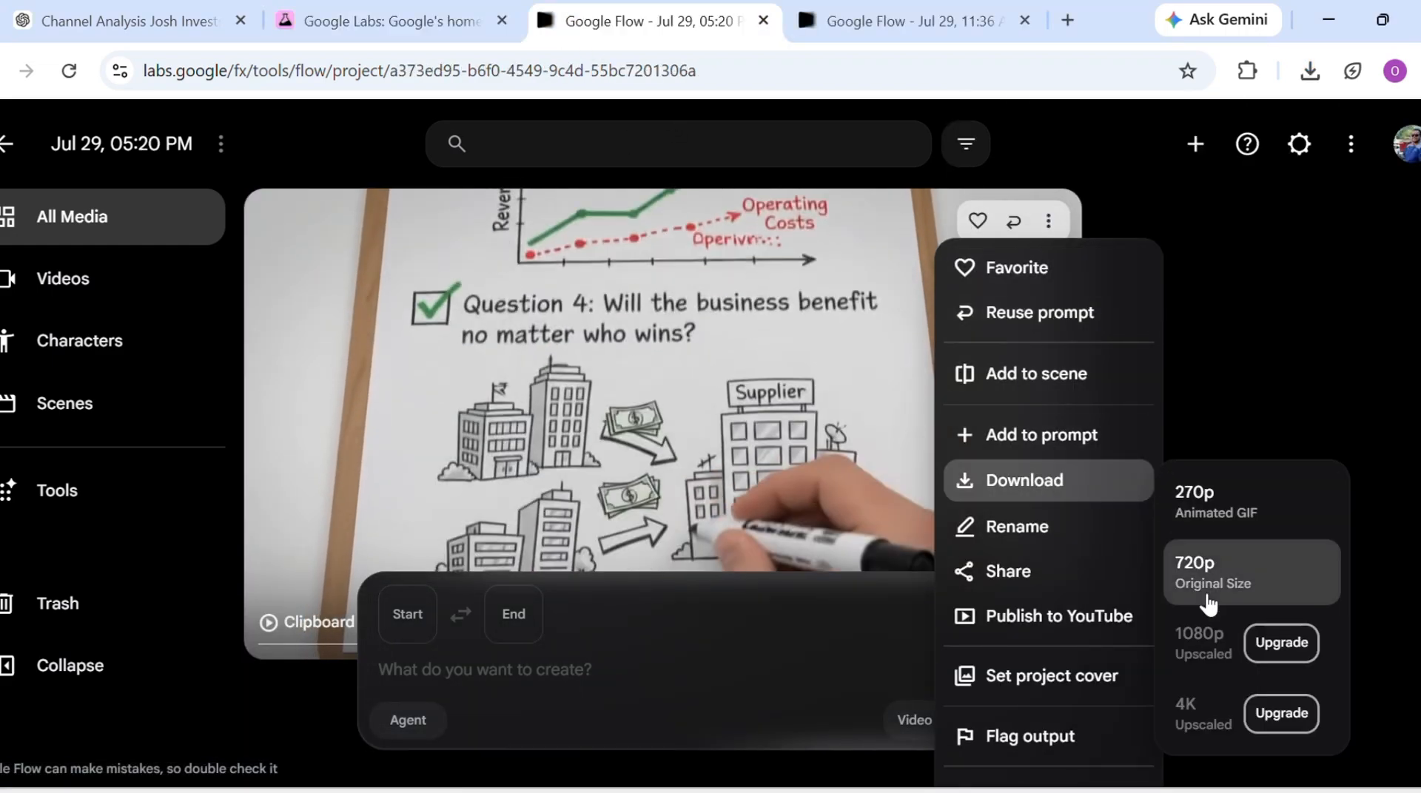
left_click(1206, 588)
Copy the Scene 9 – Investor Mindset prompt from ChatGPT and use it for a clip in a new Google Flow project.
left_click(130, 26)
scroll(659, 463, "down", 3)
left_click_drag(582, 376, 810, 626)
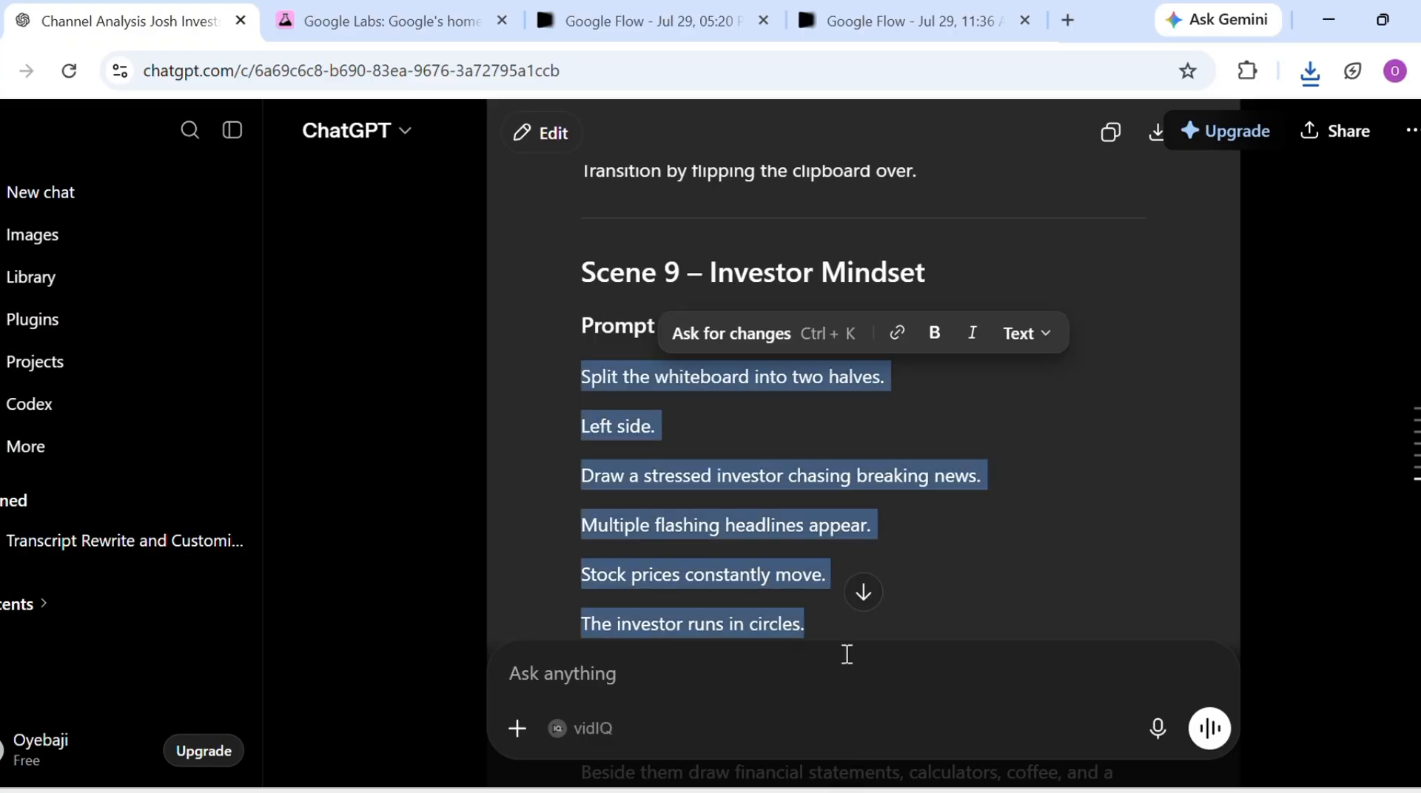
left_click_drag(910, 766, 960, 523)
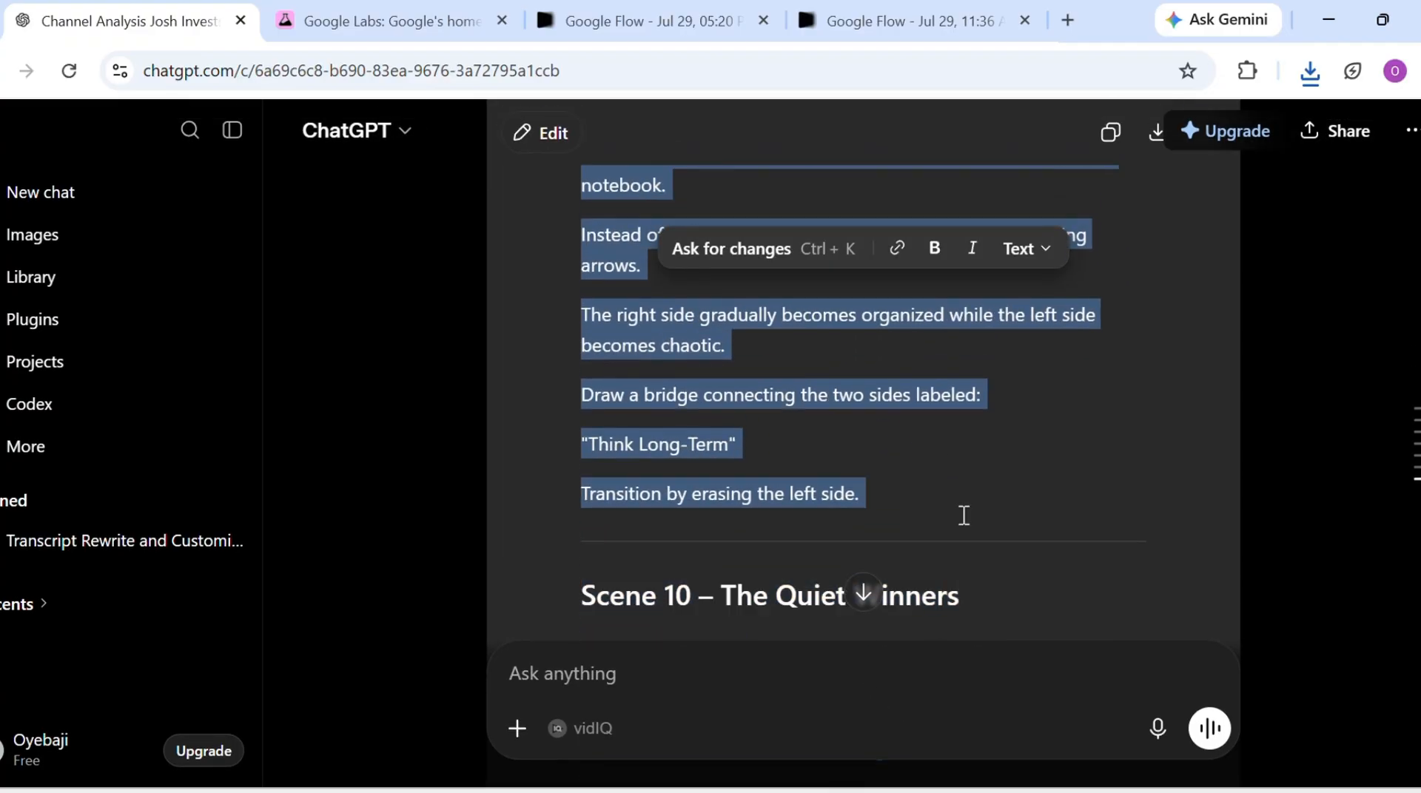
left_click(381, 20)
left_click(677, 600)
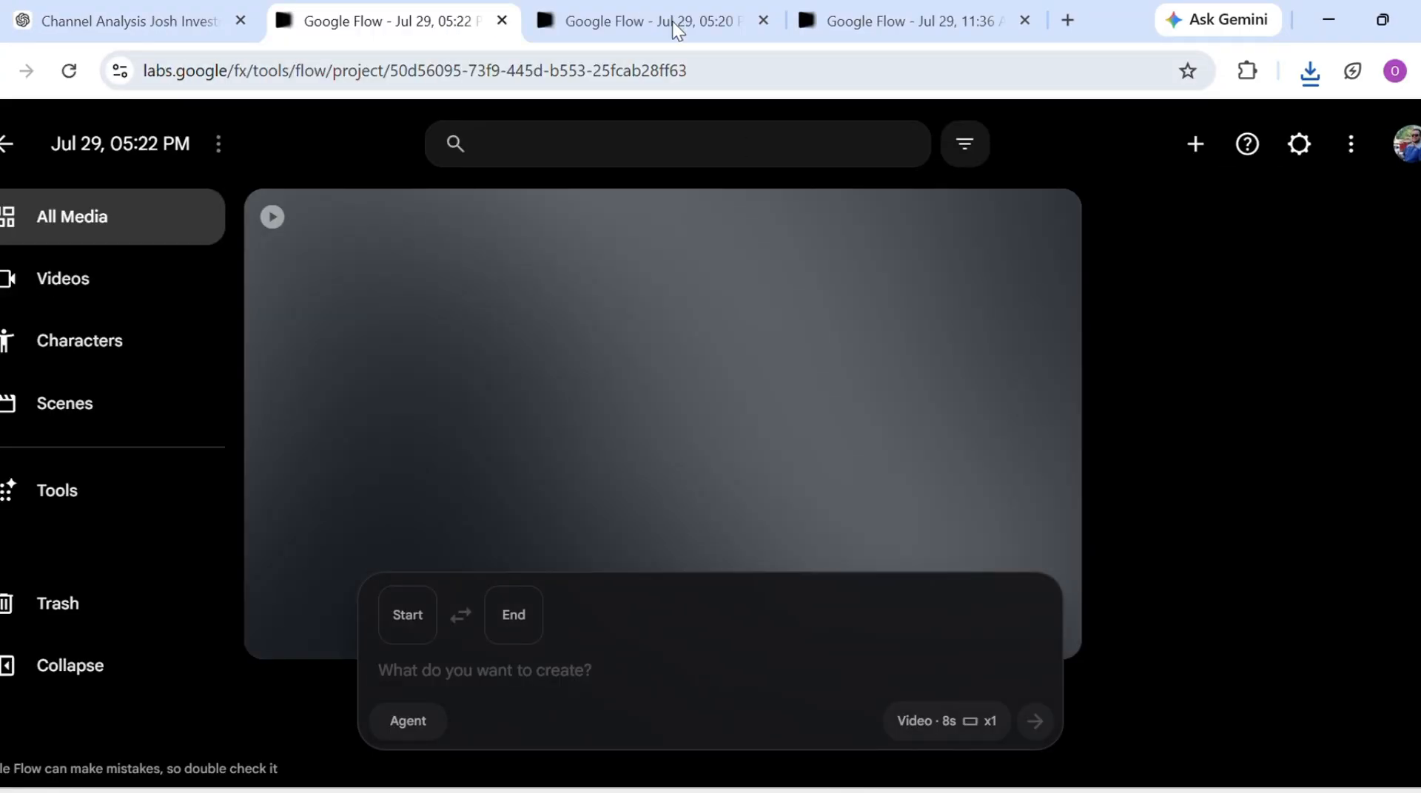
Download the investor mindset clip at 720p original size.
left_click(1048, 222)
mouse_move(1086, 470)
left_click(1212, 570)
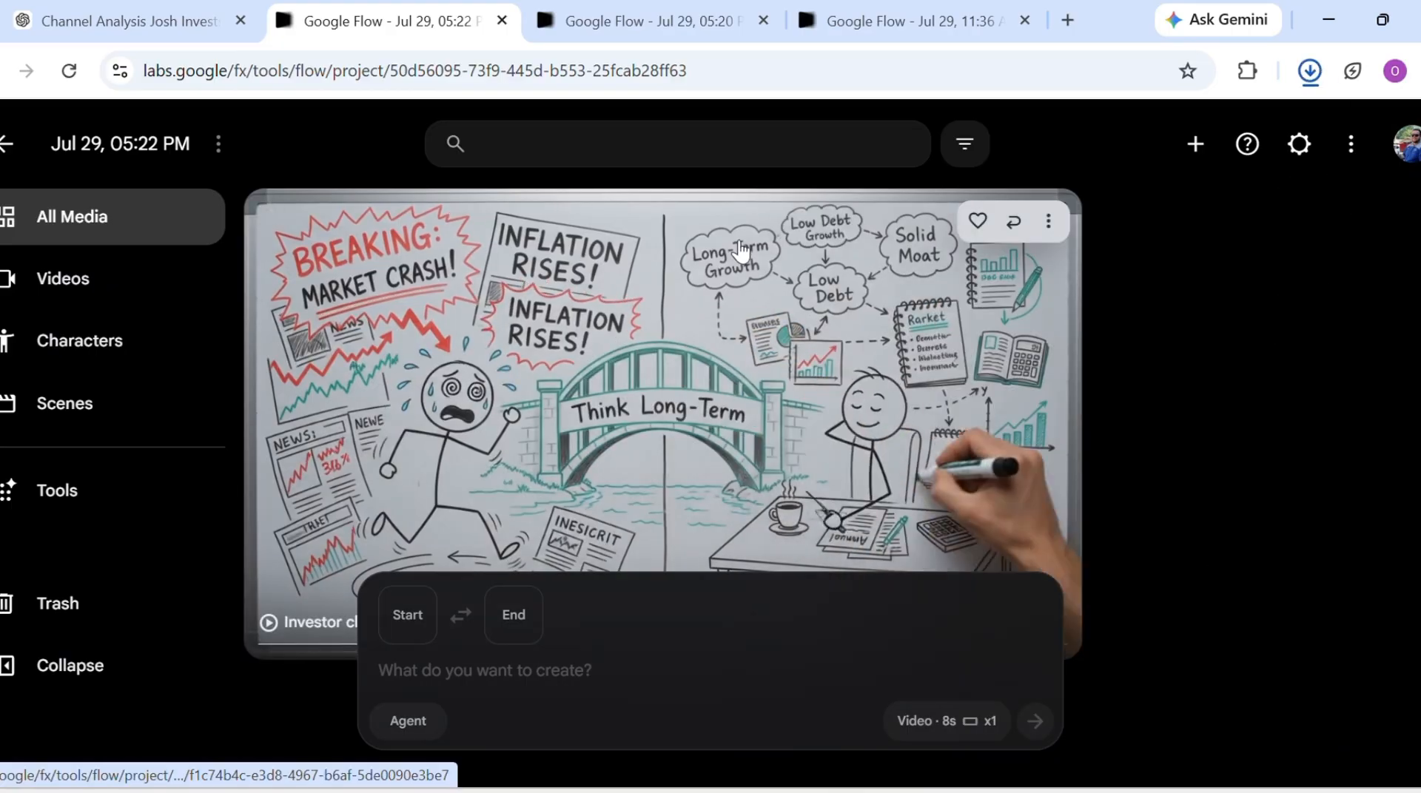
Generate an 8-second video in Google Flow from the Scene 10 – The Quiet Winners prompt copied out of ChatGPT.
key("ctrl+1")
scroll(814, 370, "down", 5)
left_click_drag(581, 345, 1015, 562)
left_click(417, 8)
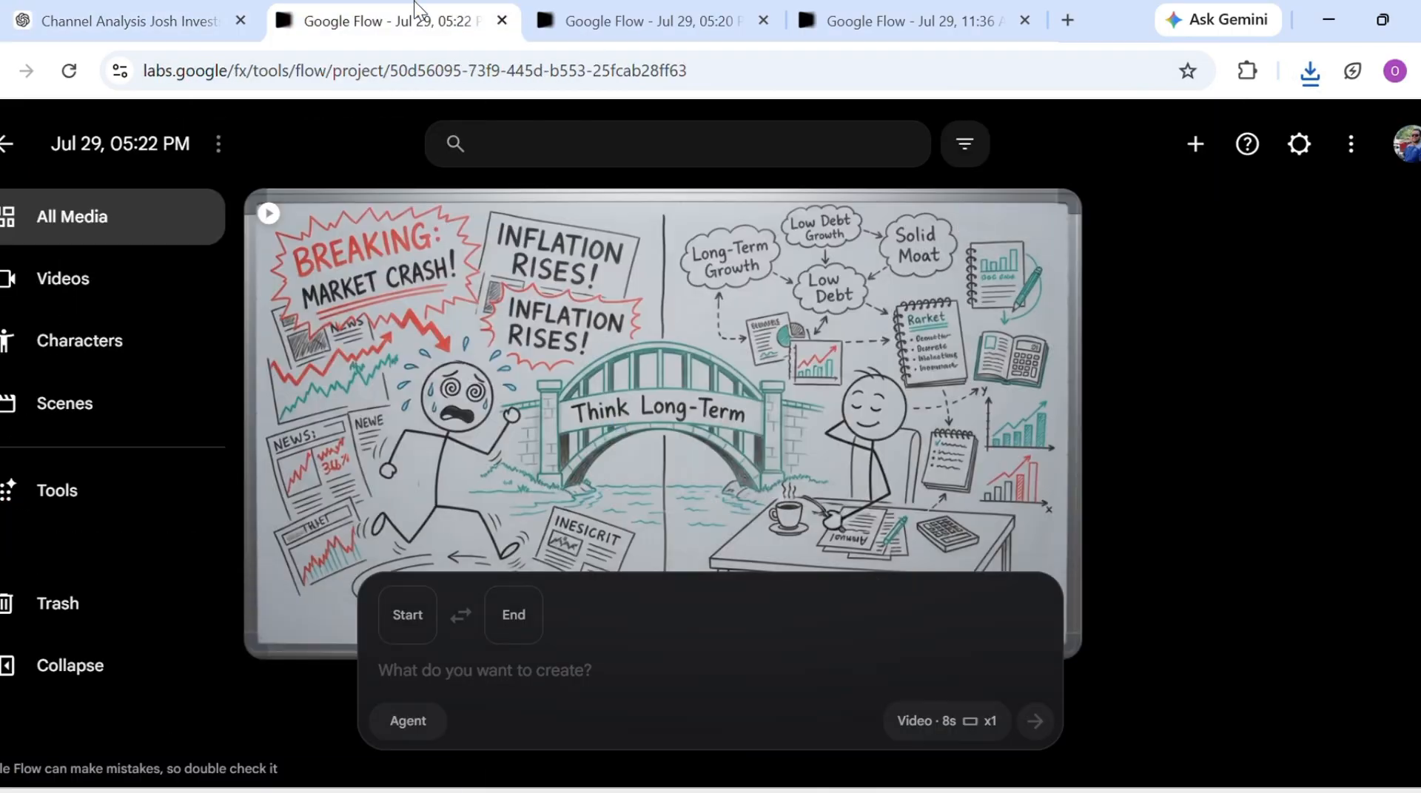
left_click(572, 675)
key("ctrl+v")
left_click(1034, 722)
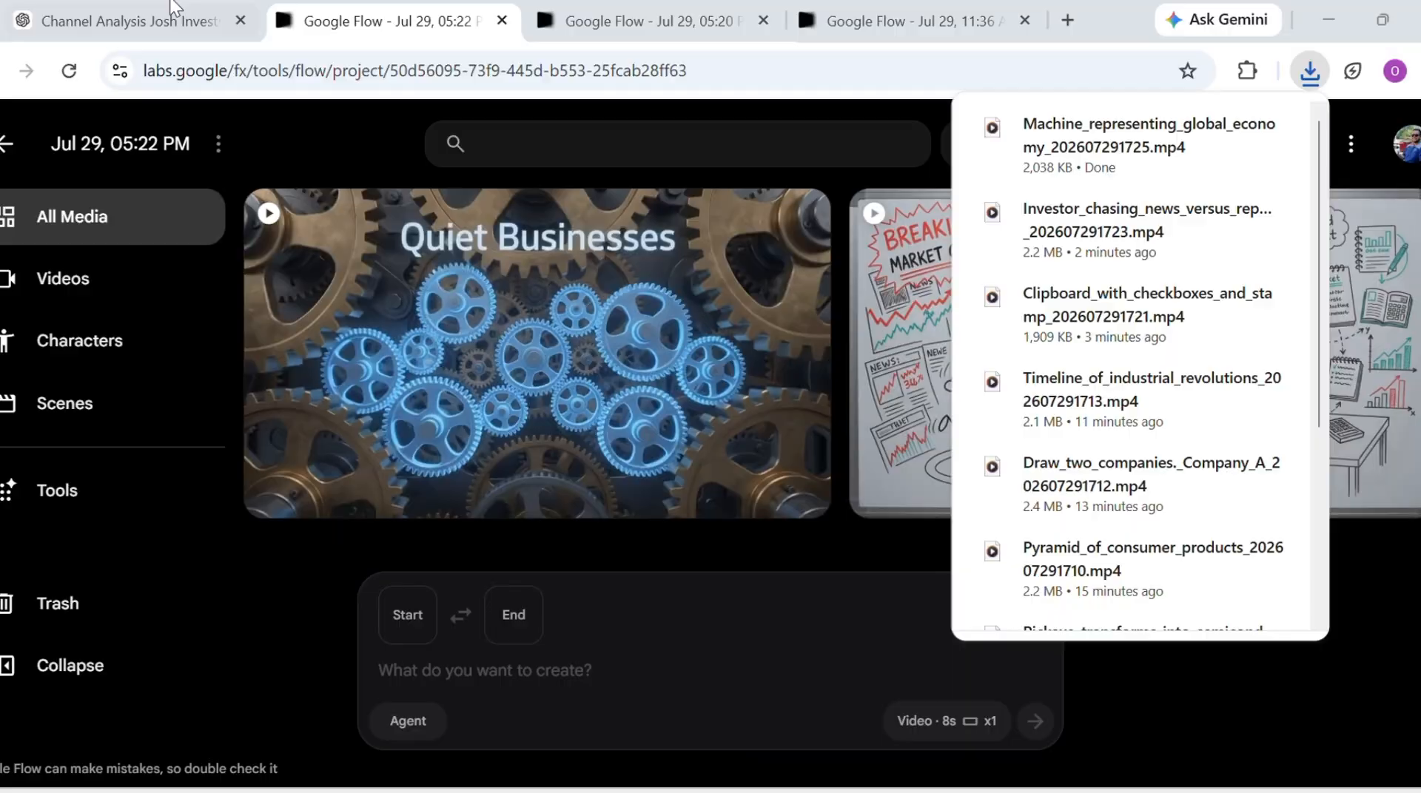
Take the final lightbulb scene's prompt from ChatGPT to Google Flow and download its clip at 720p original size.
left_click(176, 9)
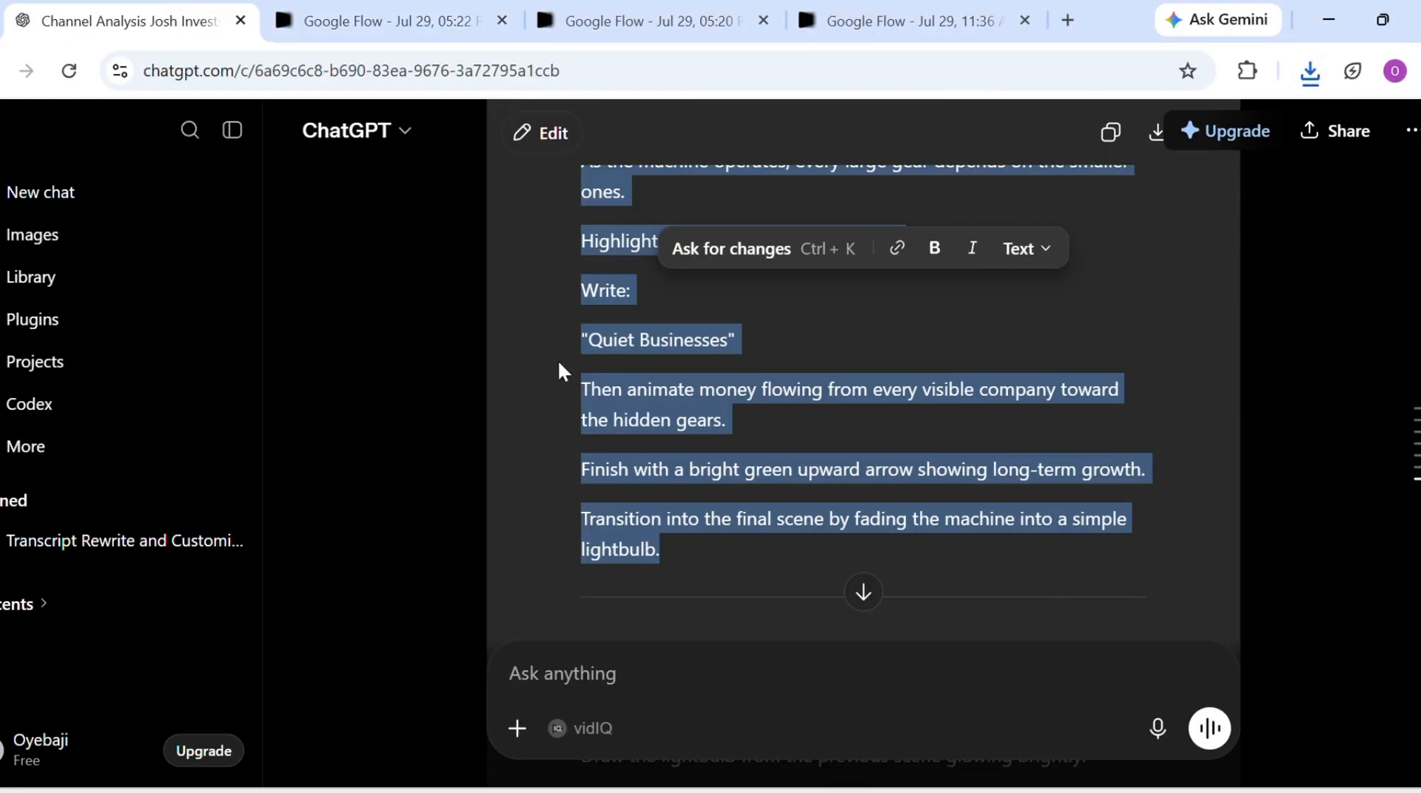
left_click(559, 362)
scroll(559, 362, "down", 2)
scroll(559, 370, "down", 3)
mouse_move(584, 330)
left_mouse_down()
mouse_move(863, 632)
mouse_move(1022, 752)
mouse_move(1029, 707)
mouse_move(1029, 766)
mouse_move(996, 644)
left_mouse_up()
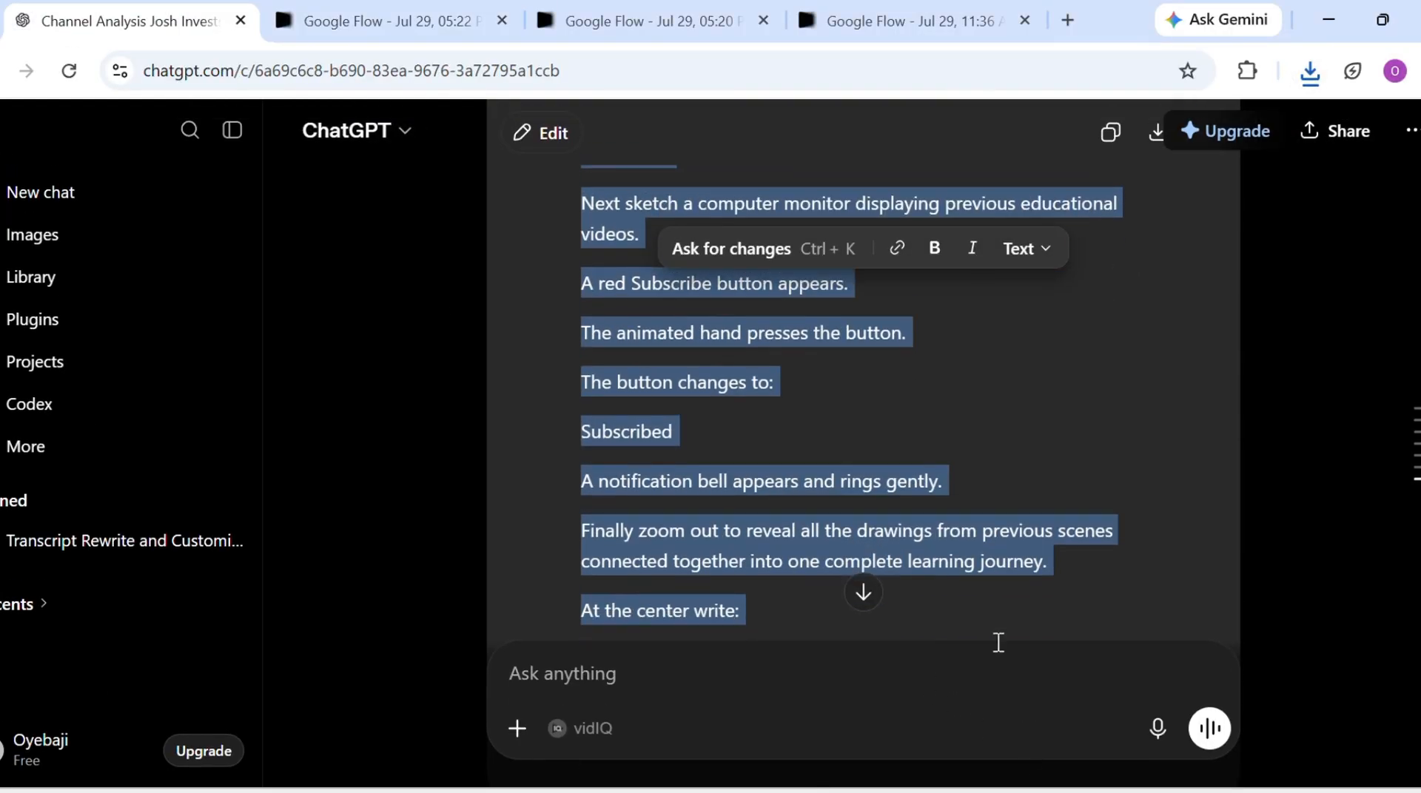
left_click(459, 16)
left_click(797, 220)
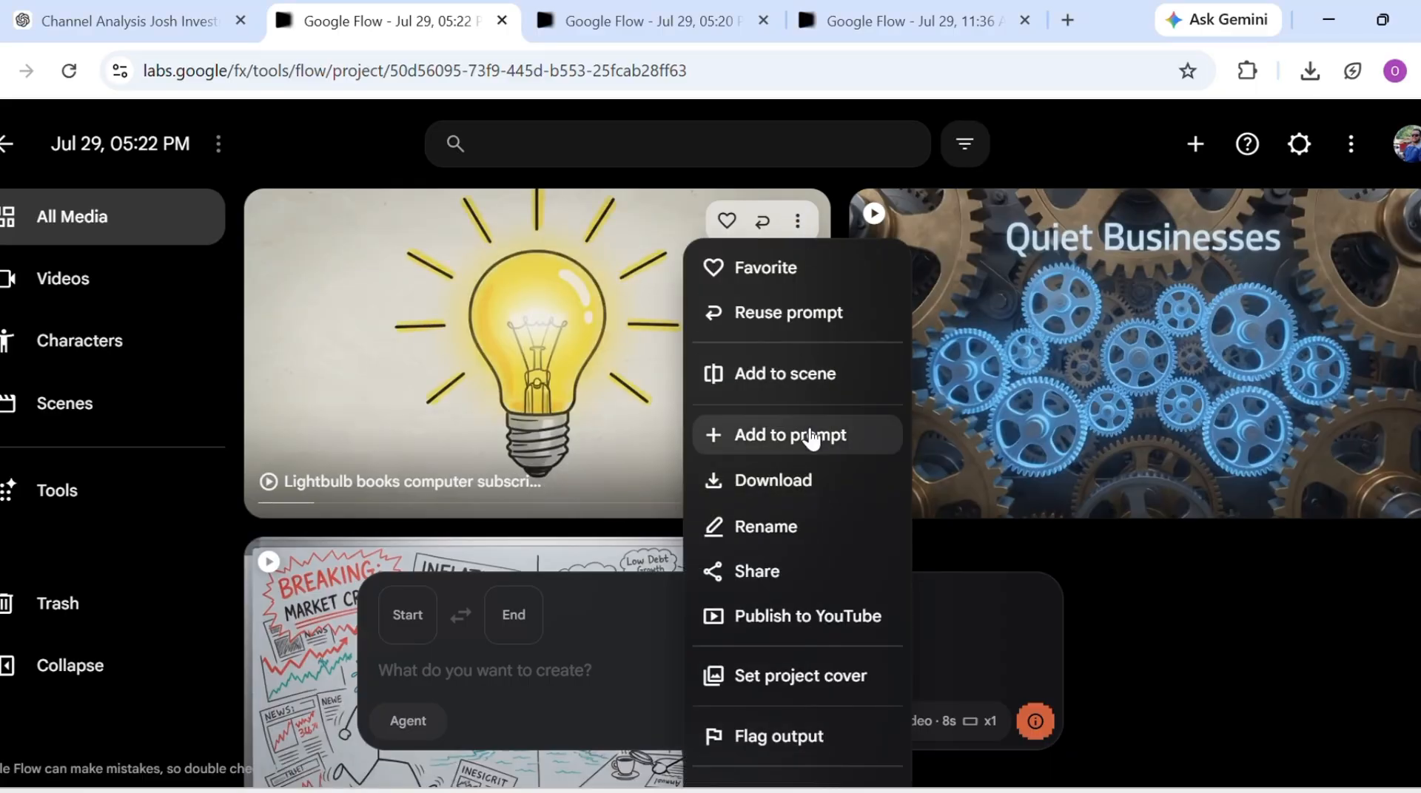
mouse_move(814, 480)
left_click(947, 562)
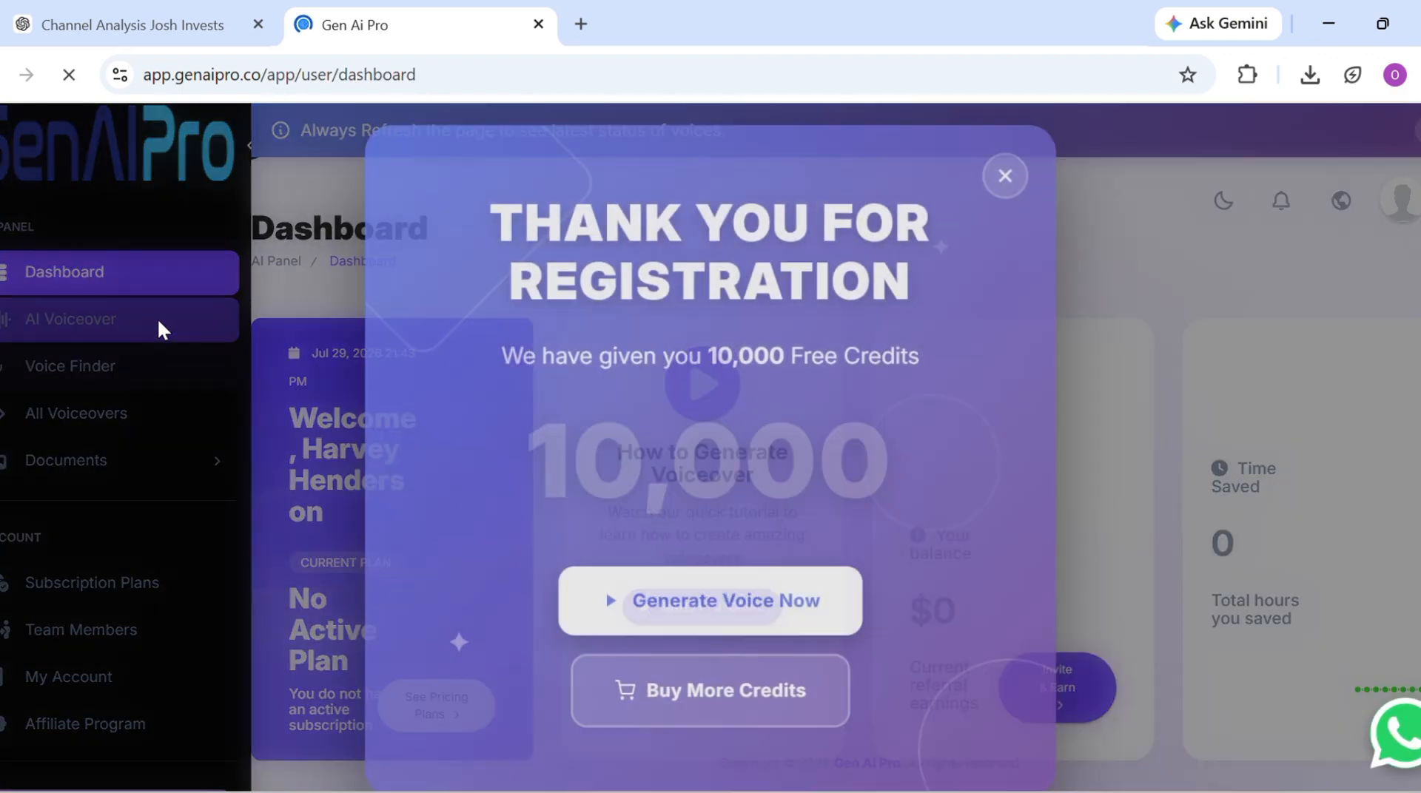
Open the AI voiceover studio in Gen Ai Pro, search the voice library for isaac and use the Isaac (clean, modern) voice.
left_click(157, 320)
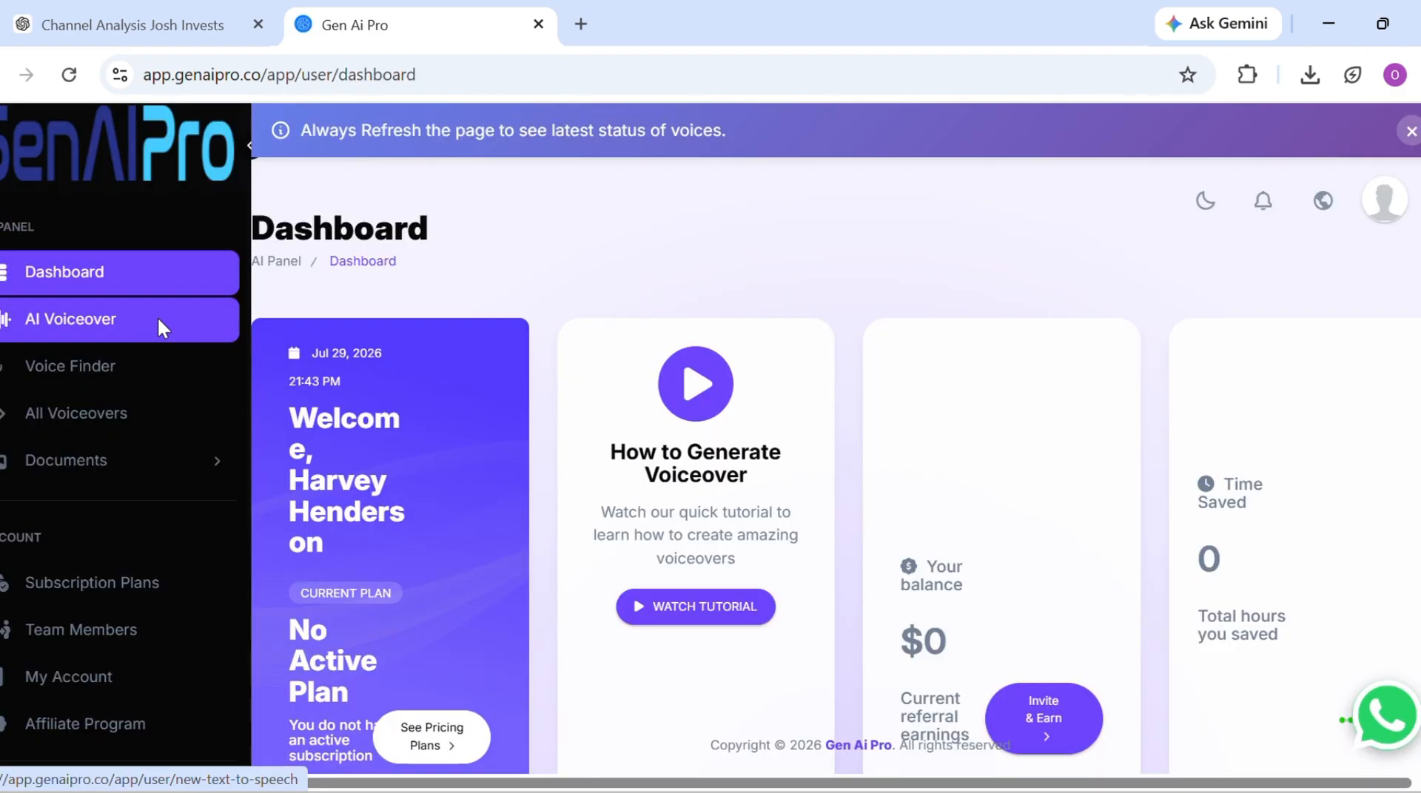
left_click(157, 318)
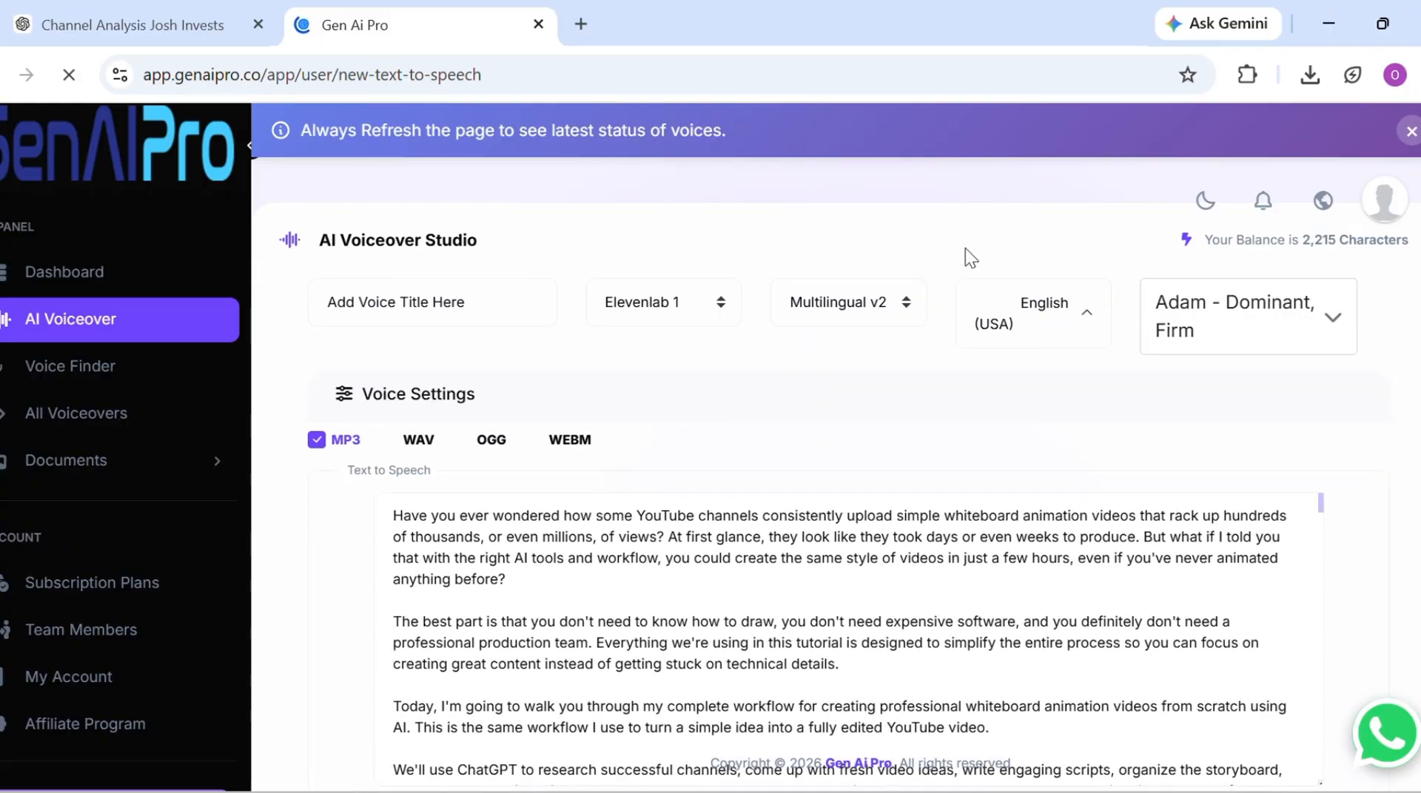
left_click(1219, 314)
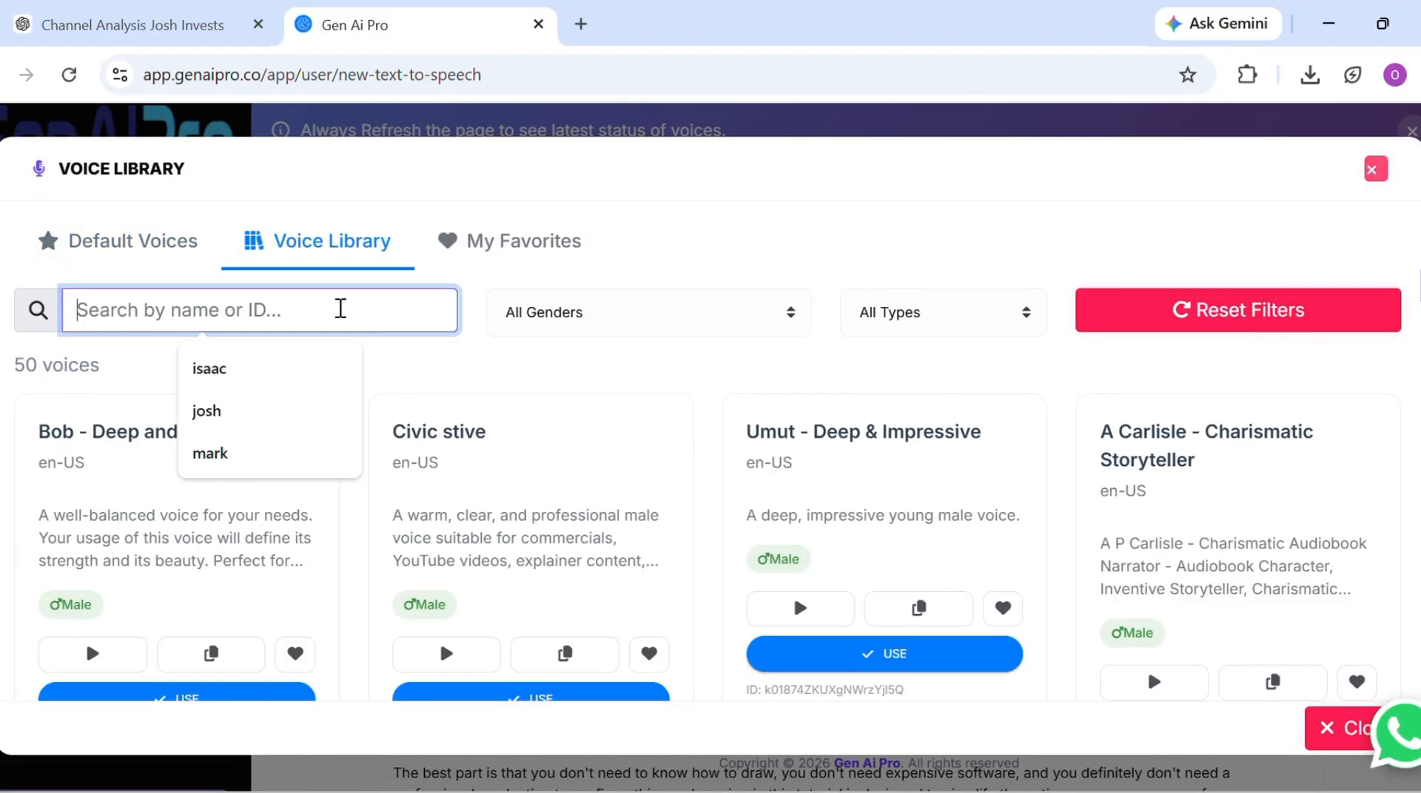
left_click(269, 367)
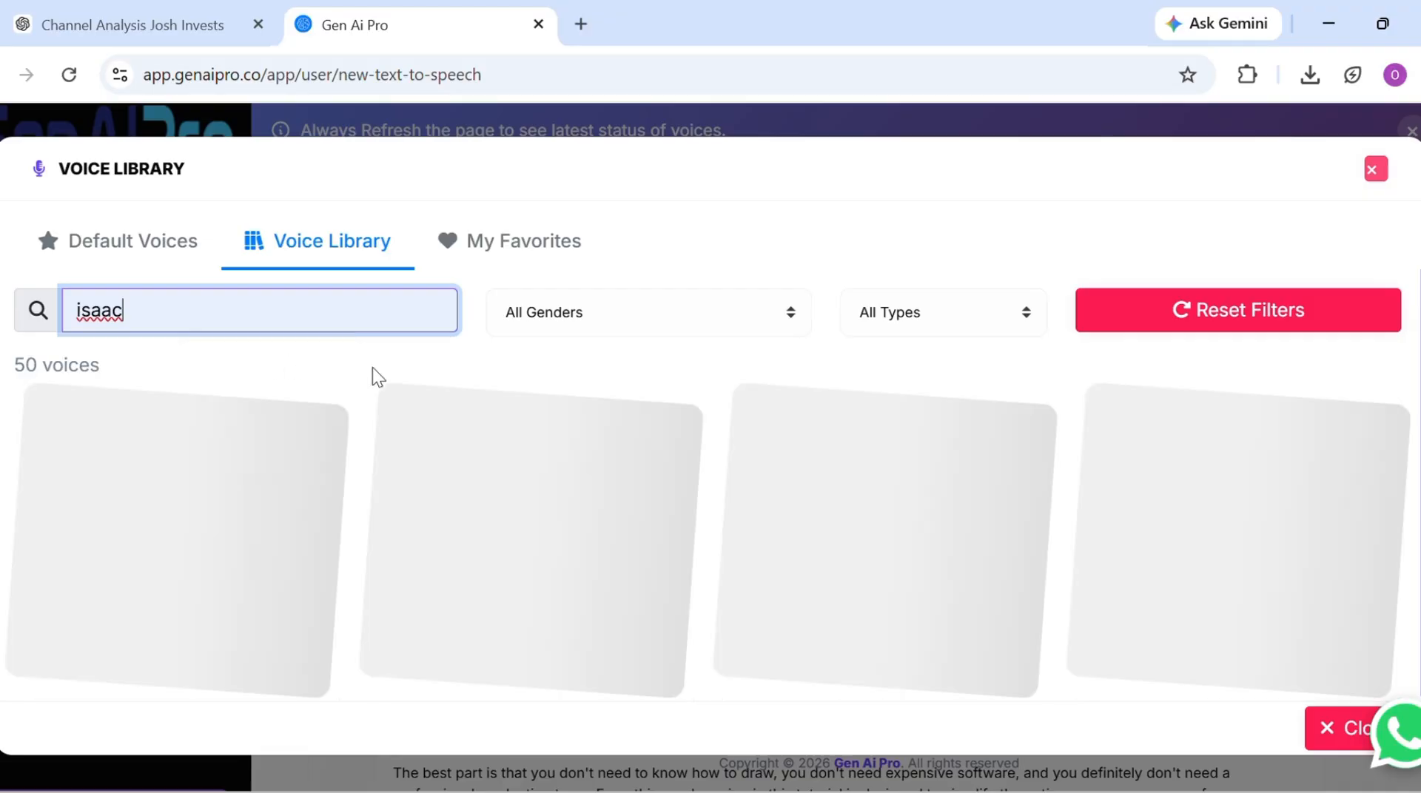
left_click(541, 672)
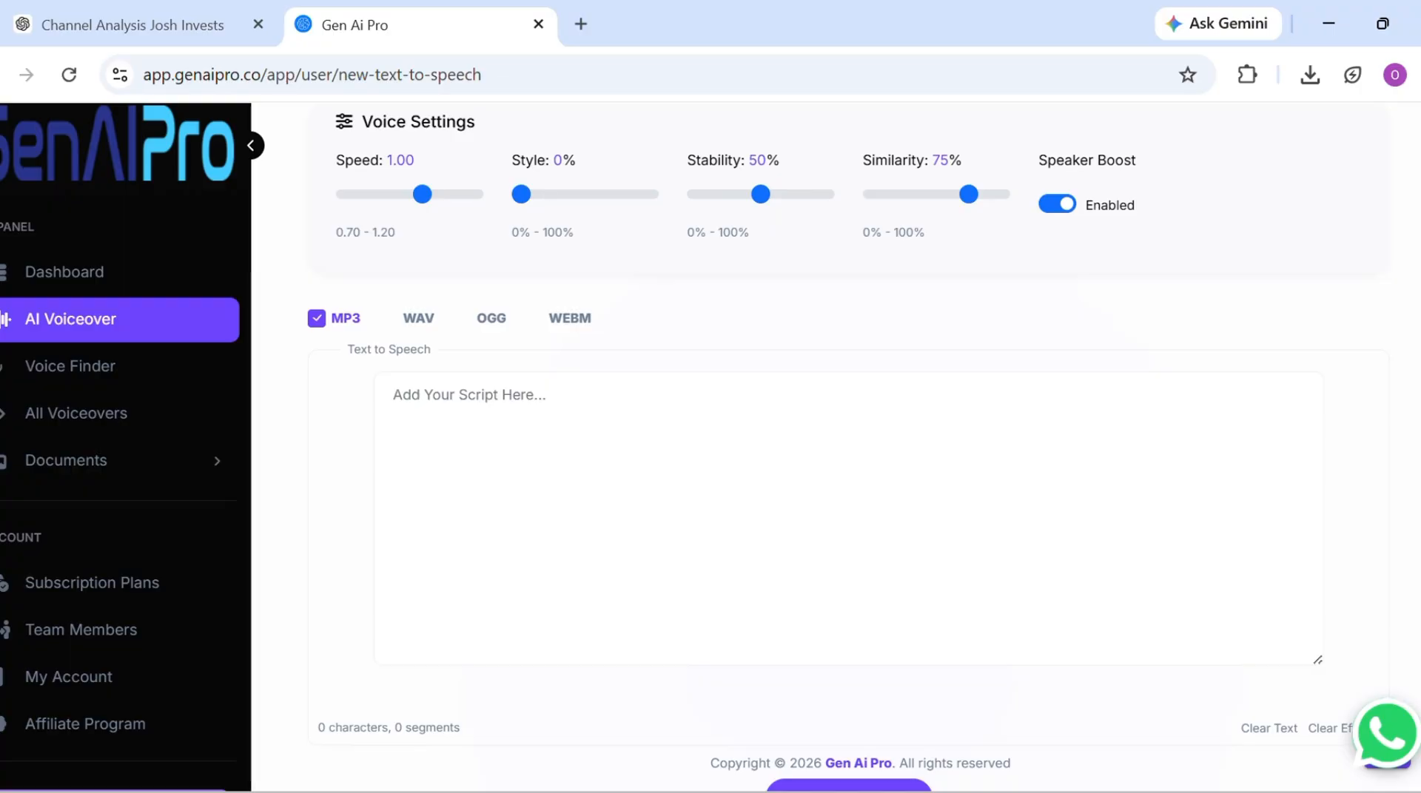
Paste the finance script starting "What if the biggest investment opportunity" as the voiceover text and title the voiceover with its opening words.
scroll(836, 444, "up", 4)
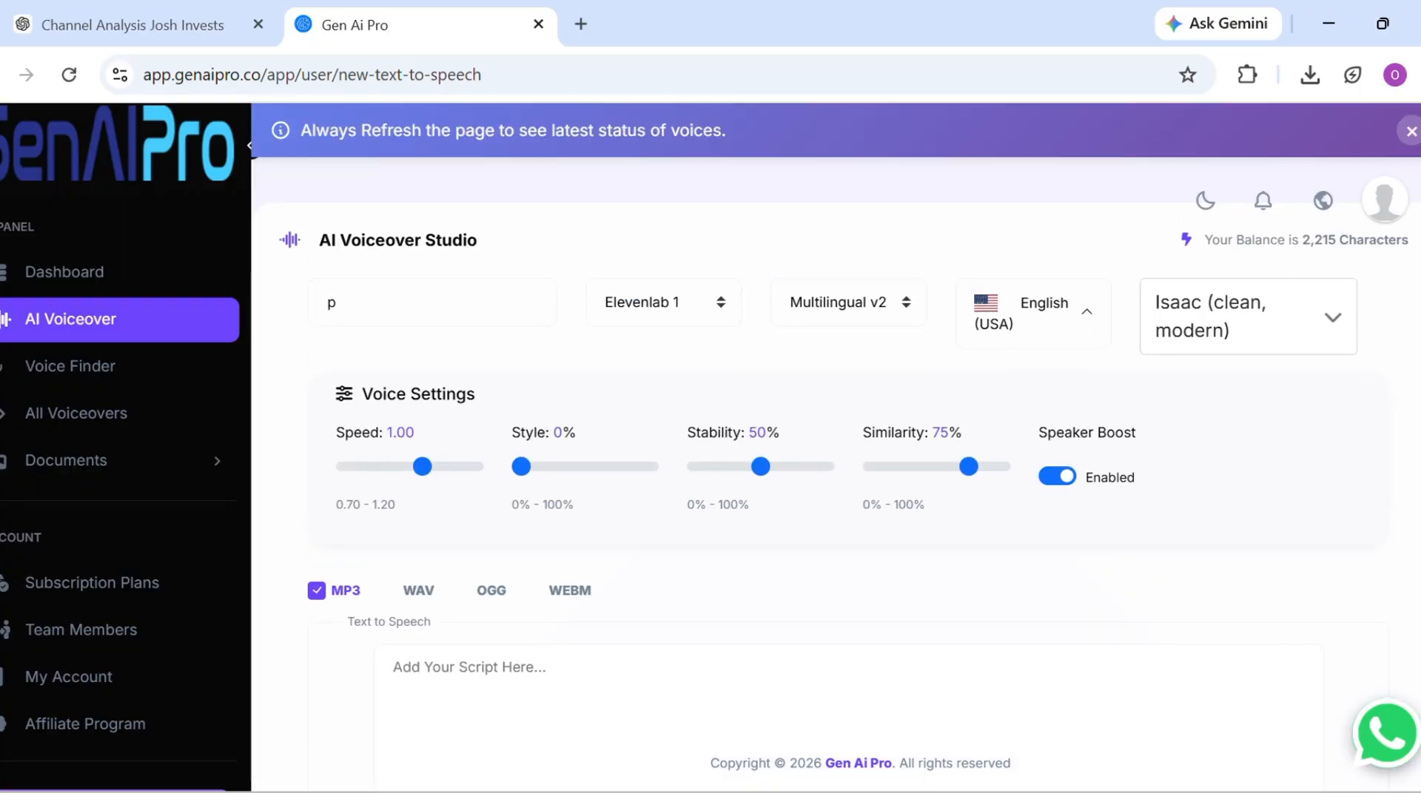
scroll(888, 514, "down", 2)
left_click(888, 513)
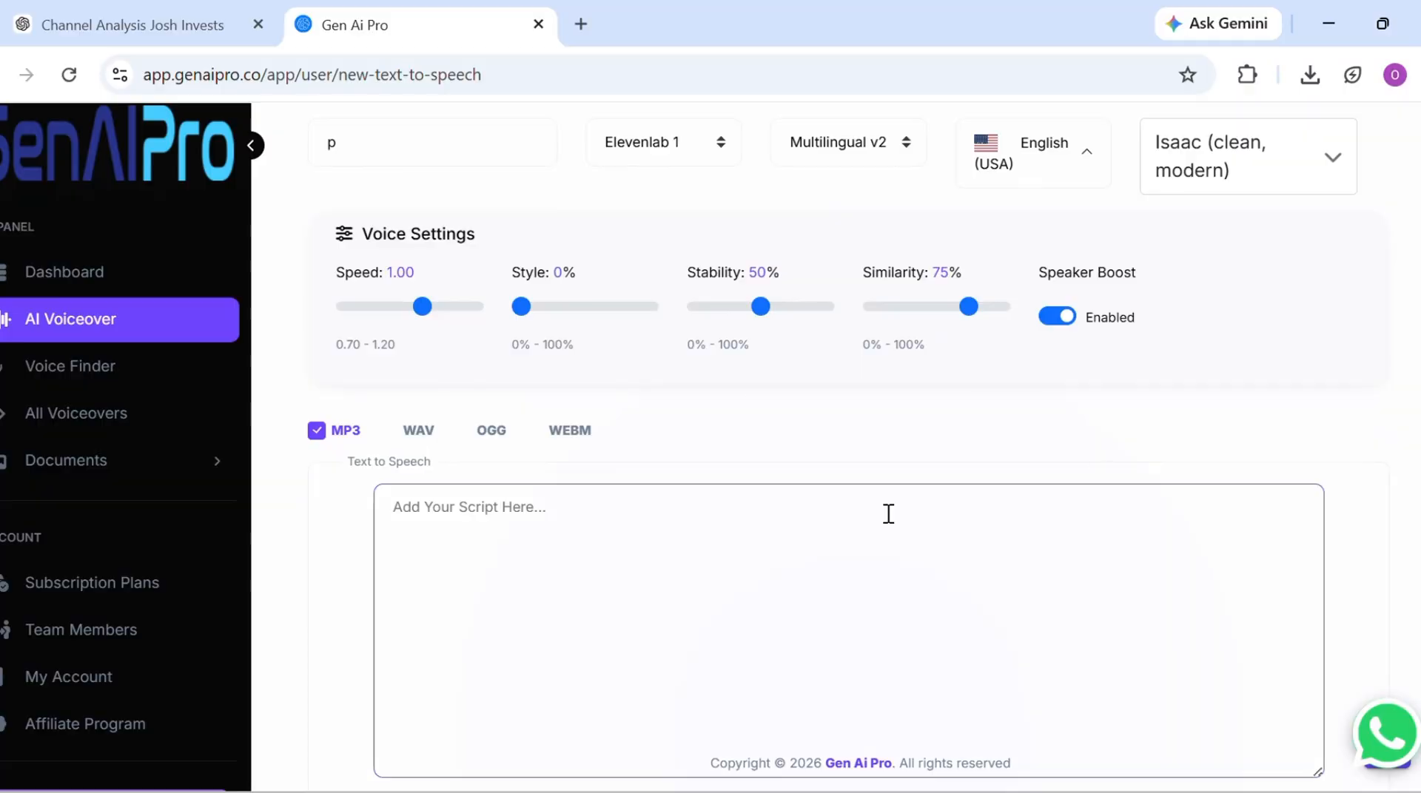
key("ctrl+v")
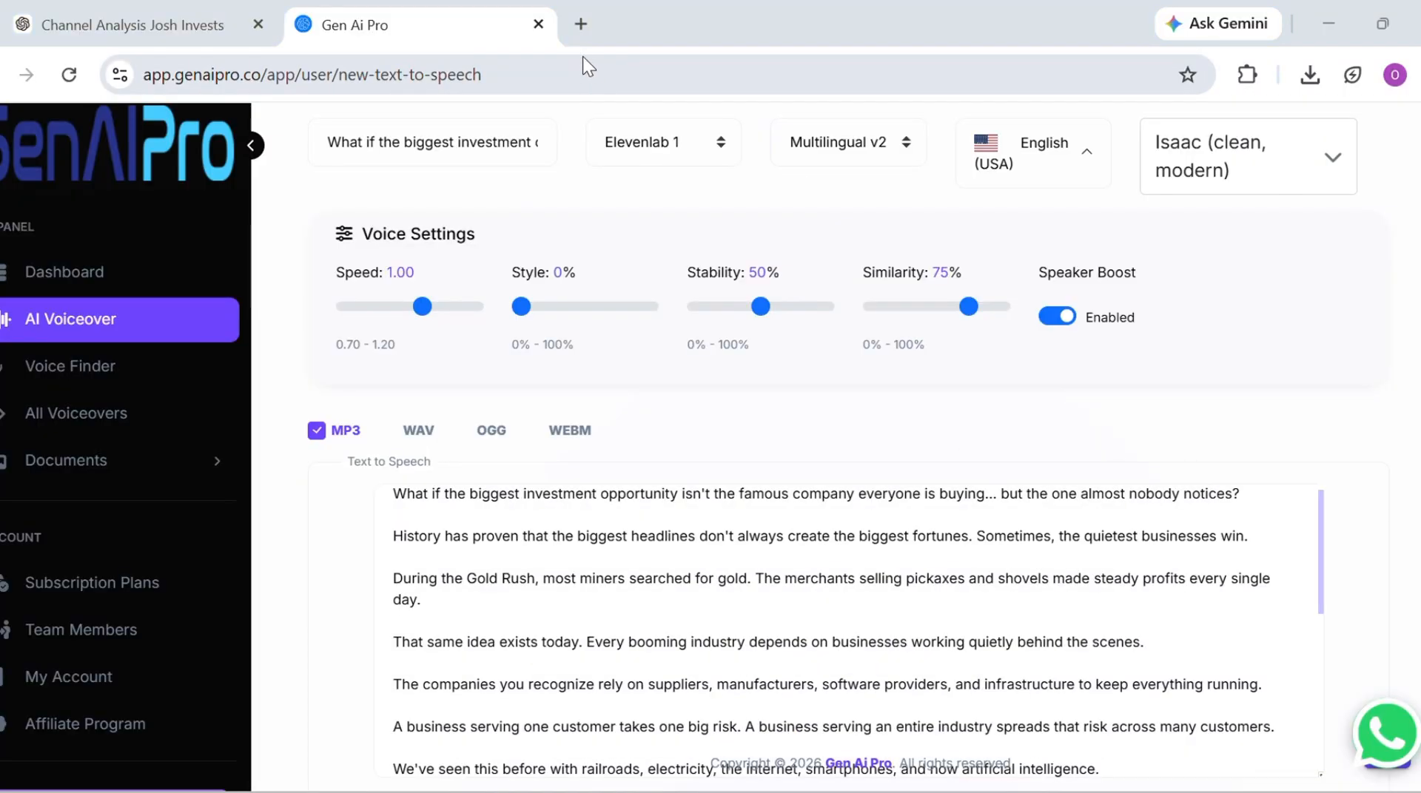
left_click(1414, 516)
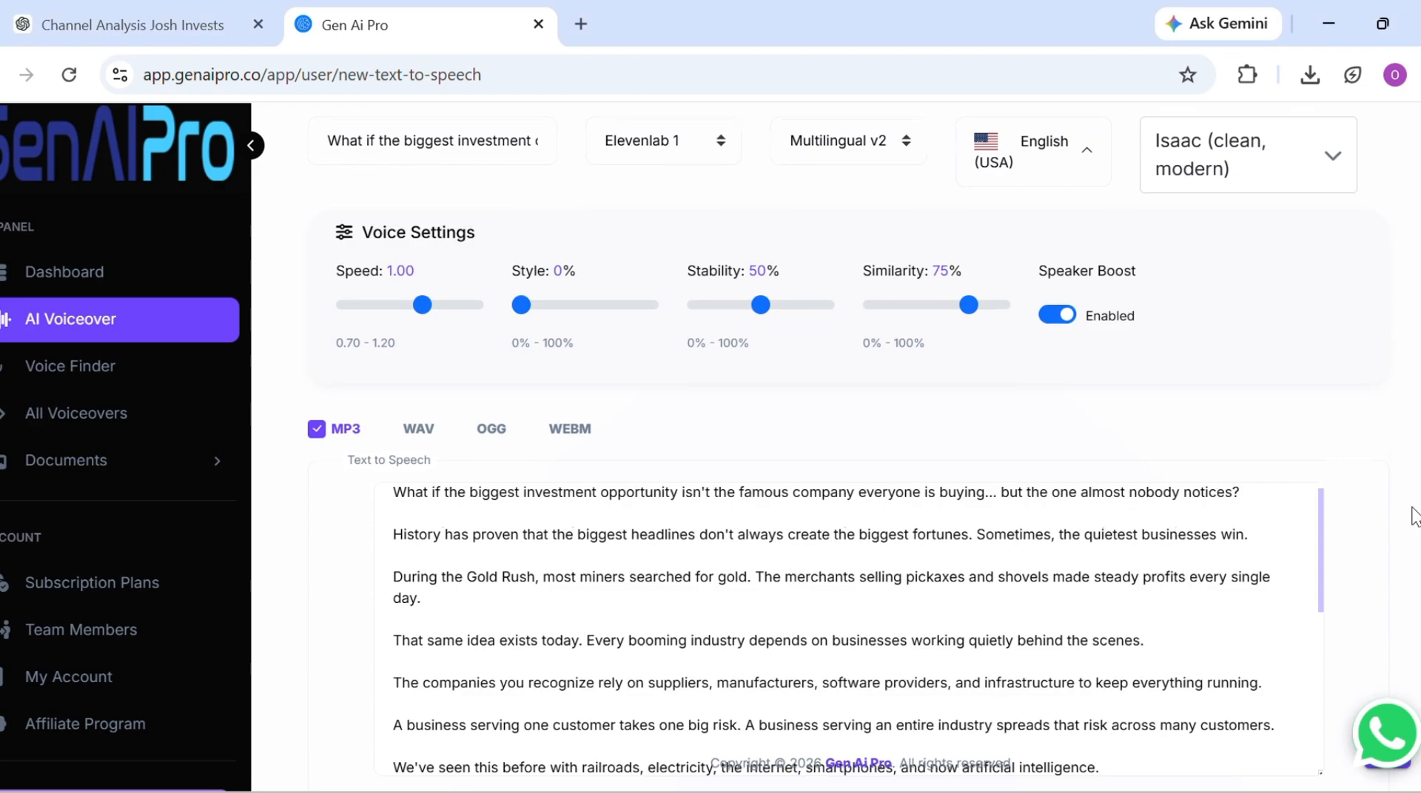
Generate the MP3 speech from the script shortened to end at the market-leader sentence, and download the finished voiceover.
scroll(1413, 516, "down", 3)
left_click(885, 671)
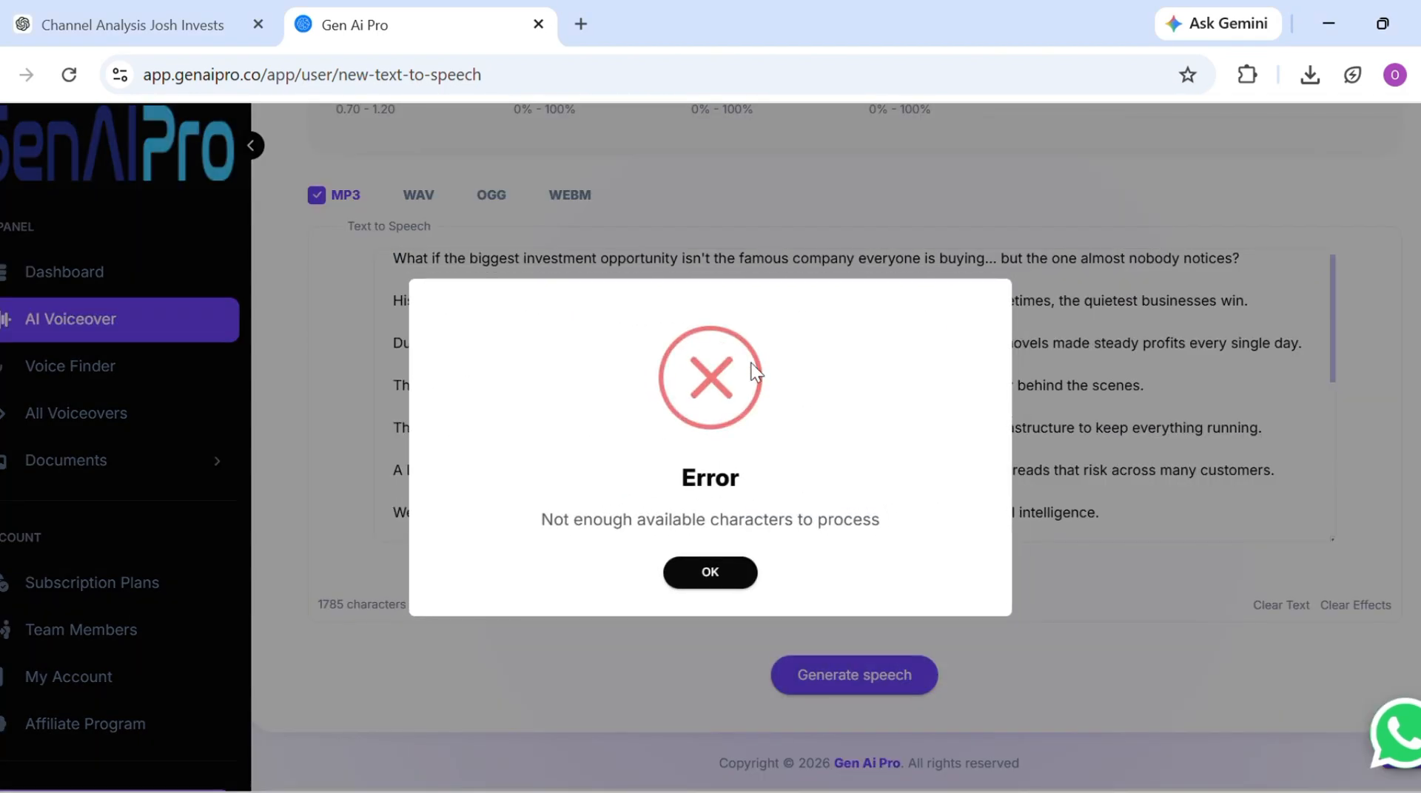
left_click(724, 559)
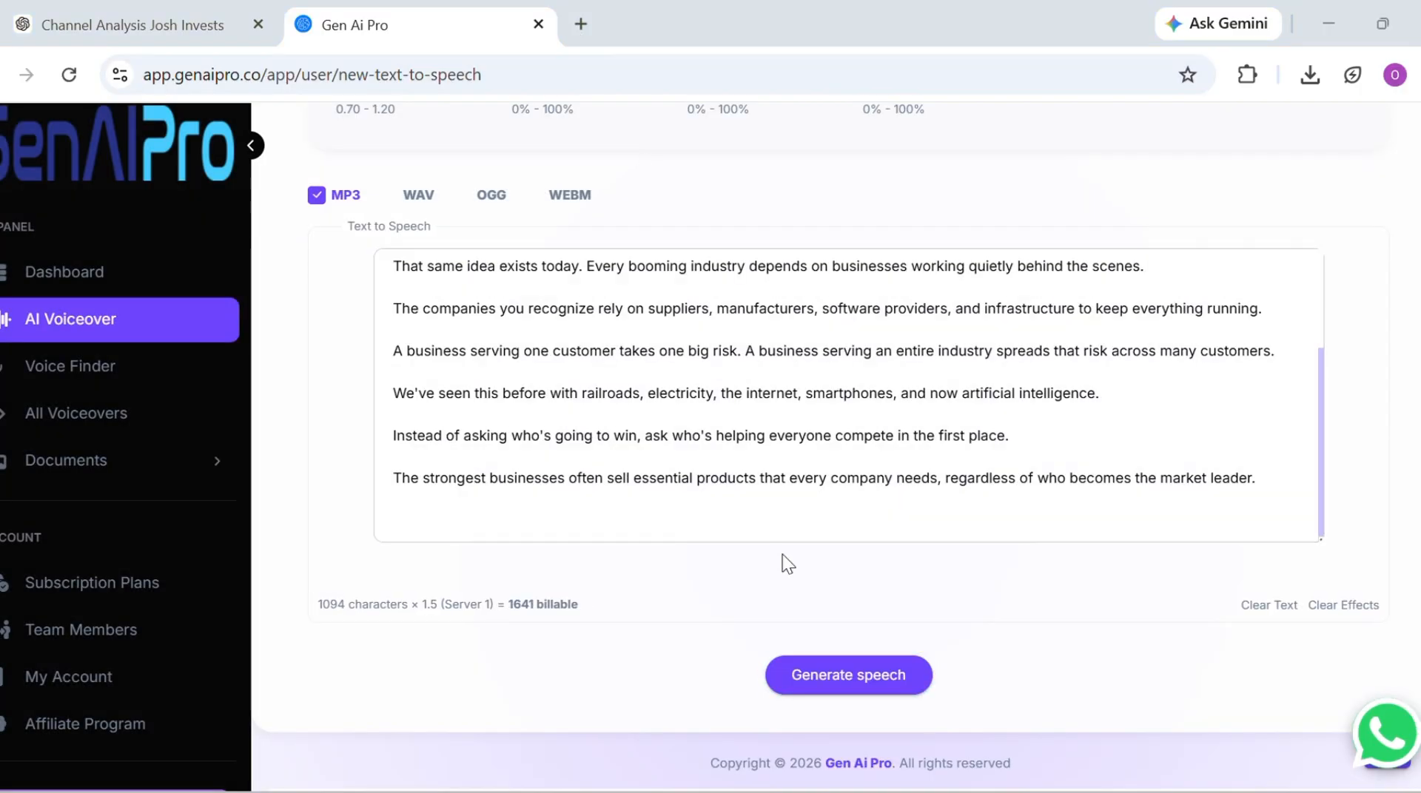
left_click(841, 679)
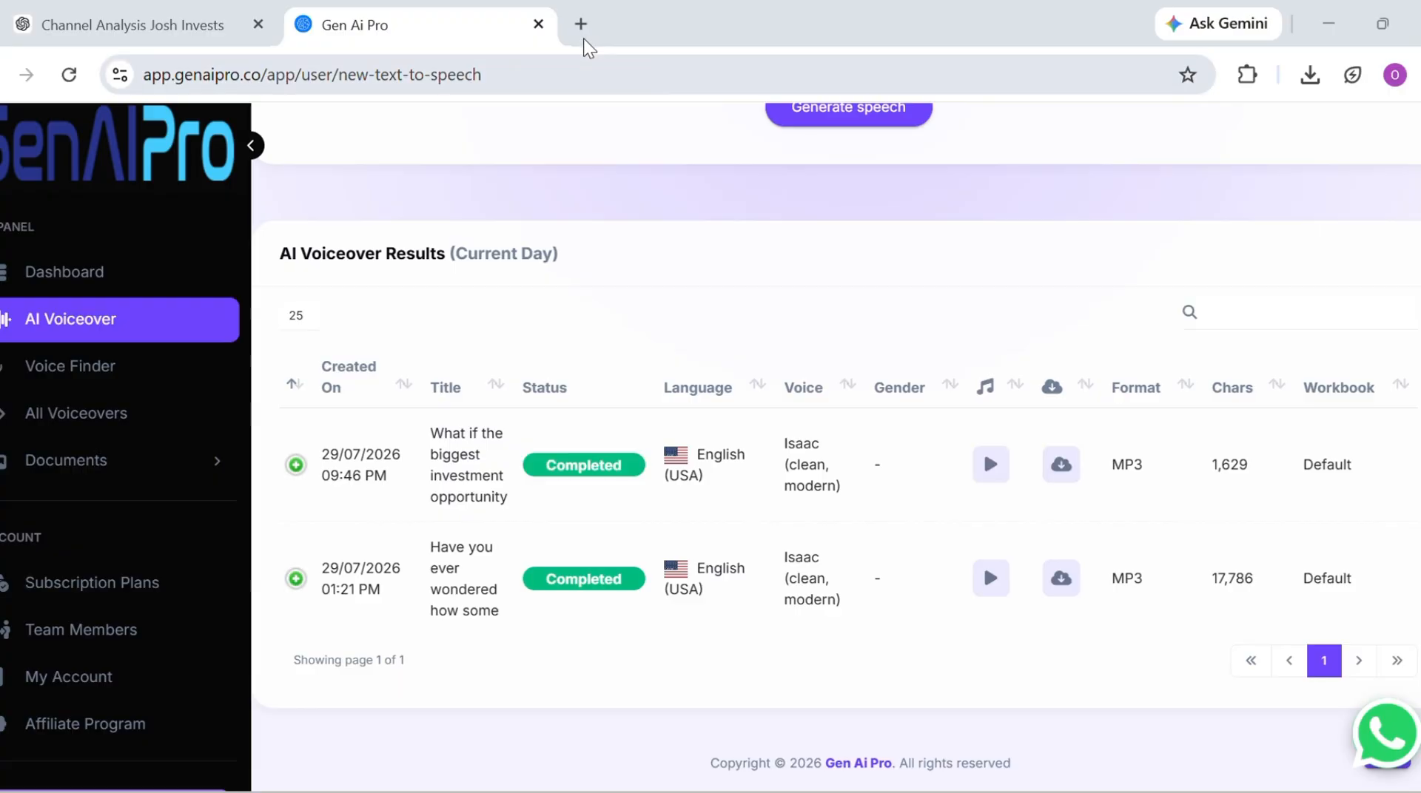
left_click(1064, 470)
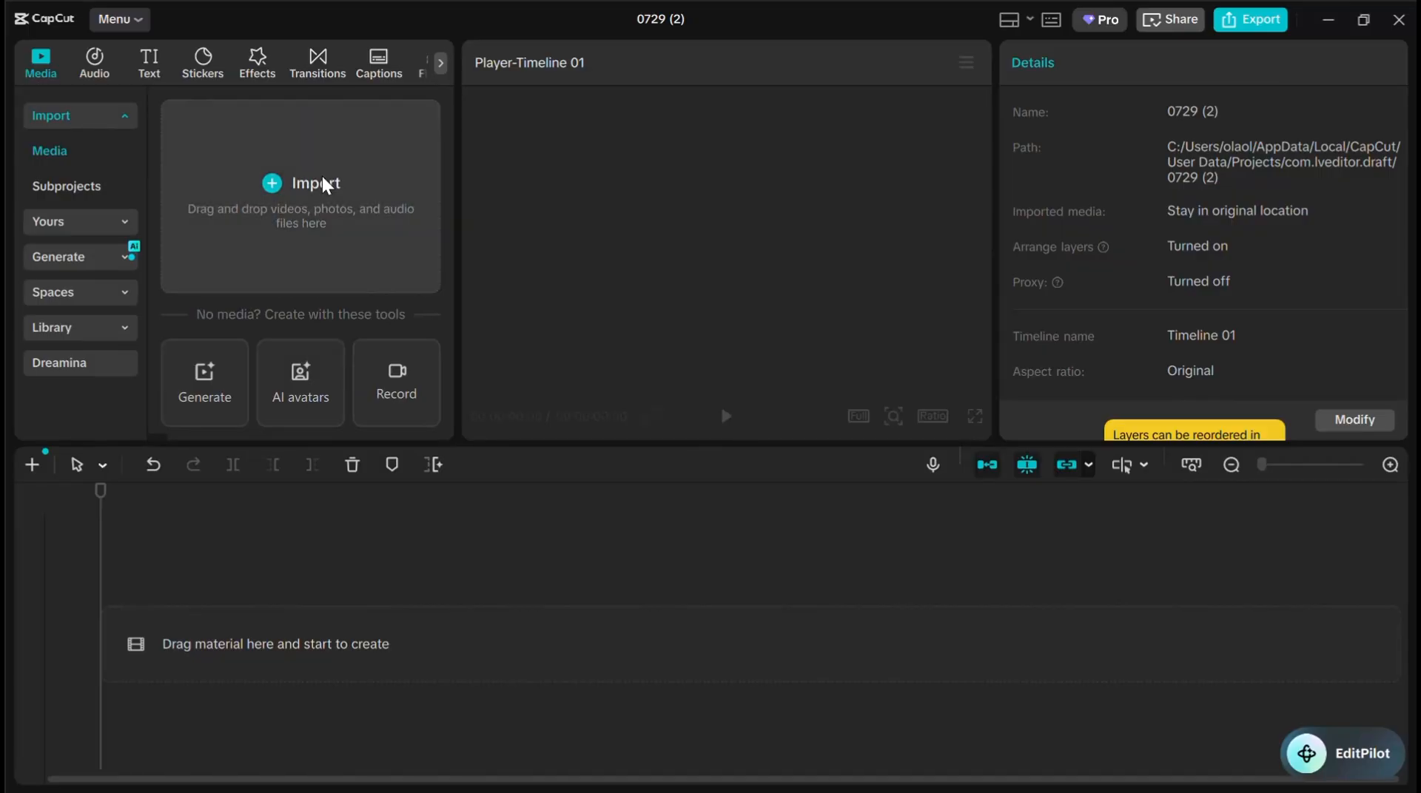
In CapCut, import today's scene clips and the what-if voiceover MP3 from the Downloads folder.
left_click(320, 185)
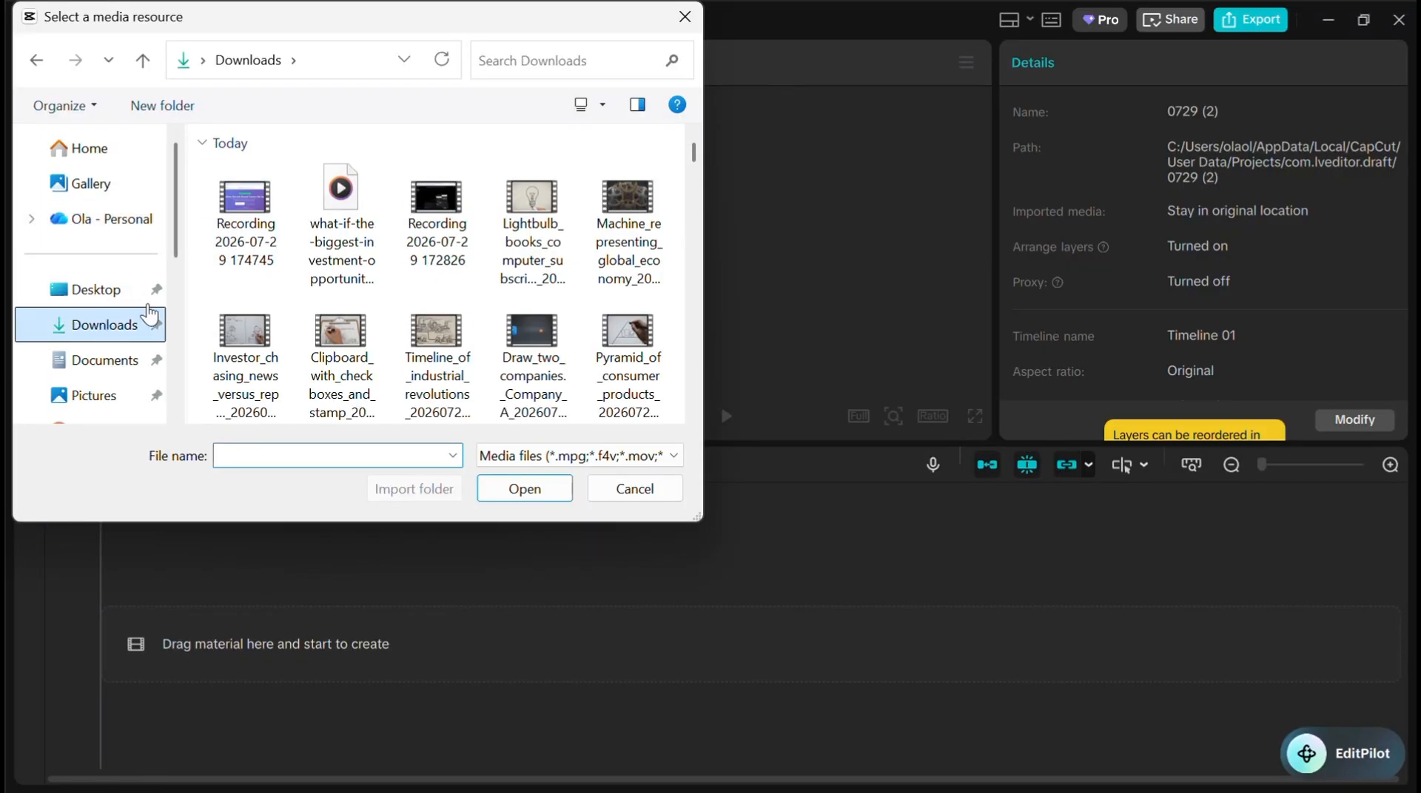
left_click_drag(202, 157, 657, 344)
key("Return")
Order the media by time created, earliest to latest, and add the scene clips from Hand_sketching to Lightbulb to the timeline.
left_click(362, 113)
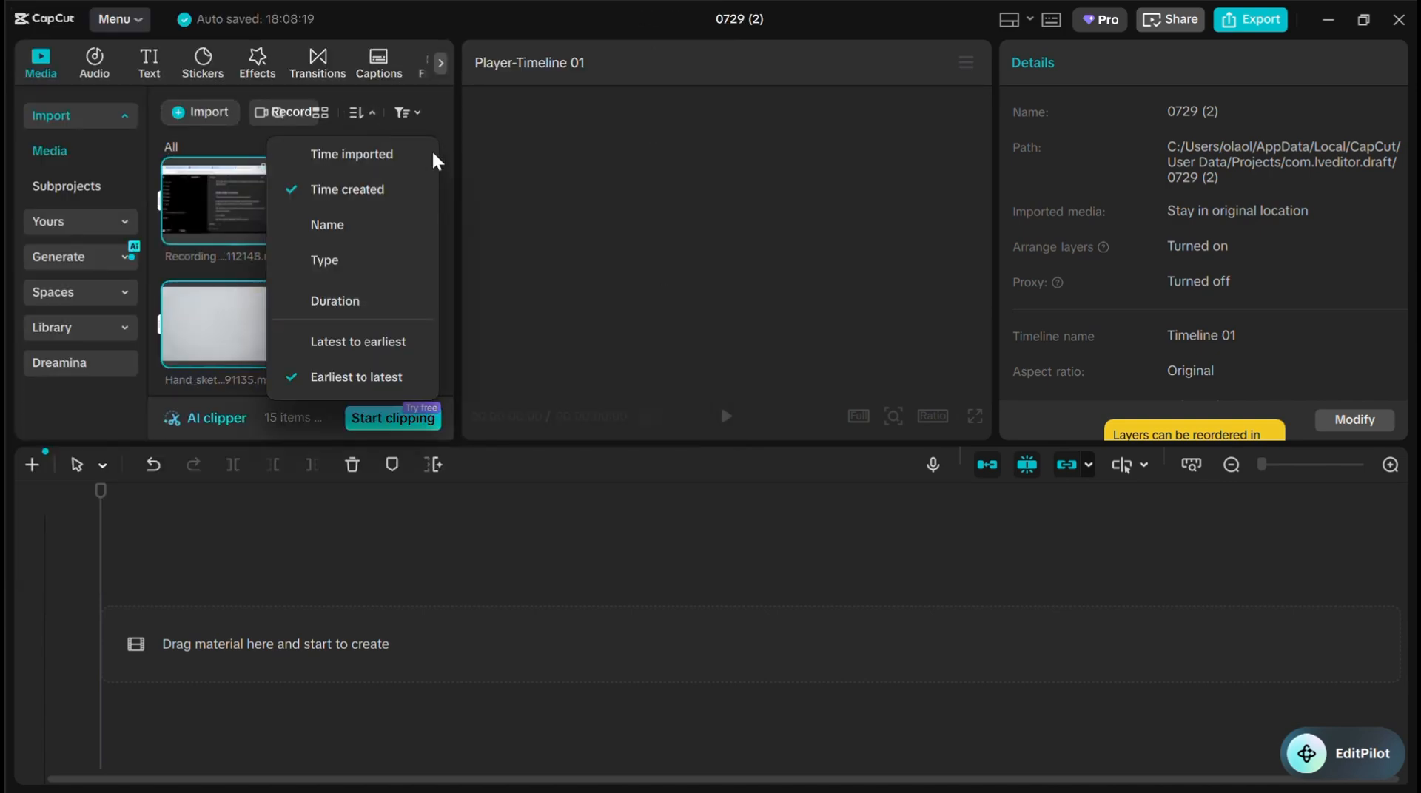
left_click_drag(447, 185, 432, 431)
left_click(280, 348)
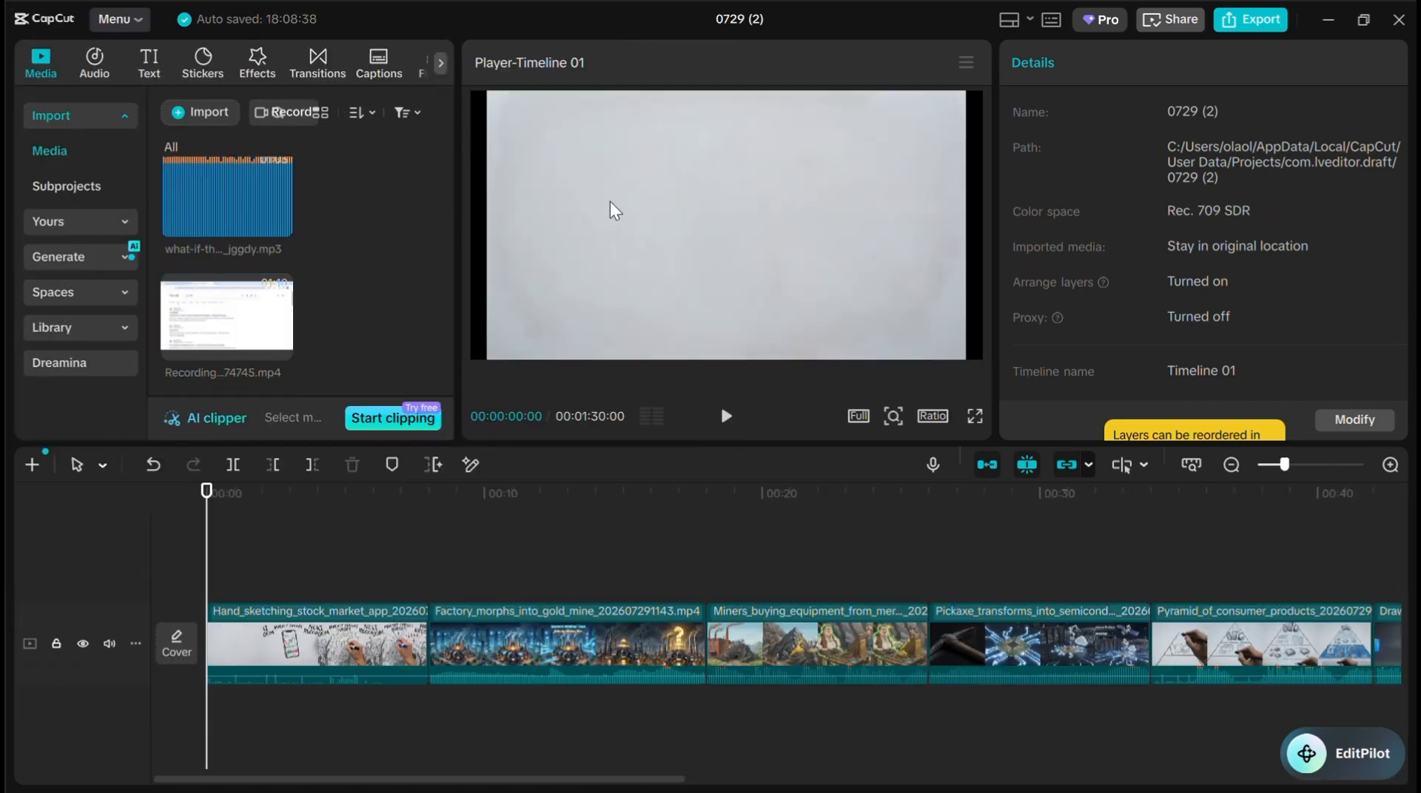
Scale the timeline clips to 107% so they fill the frame, and add the what-if voiceover MP3 to the timeline.
left_click(625, 197)
left_click_drag(966, 360, 983, 369)
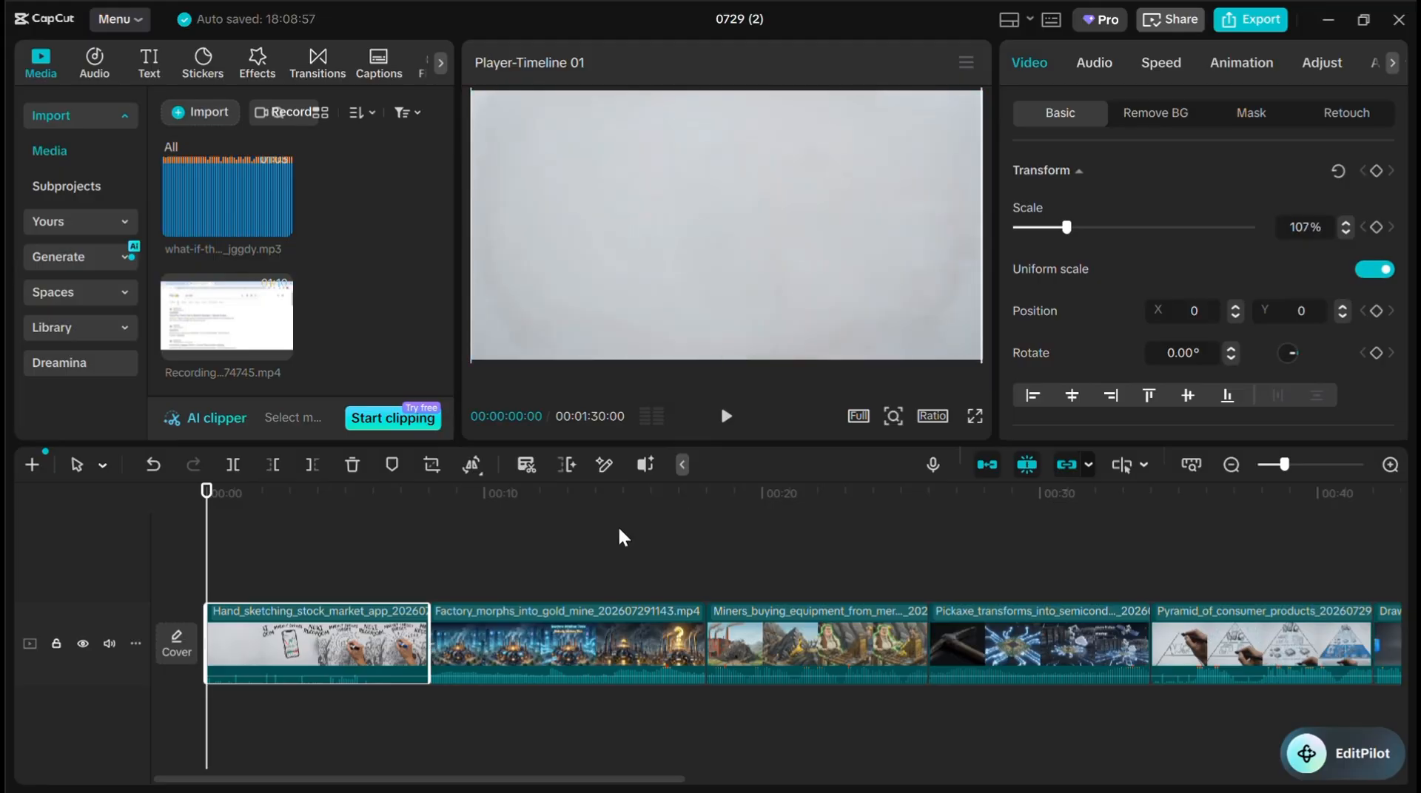
left_click(603, 629)
left_click(623, 493)
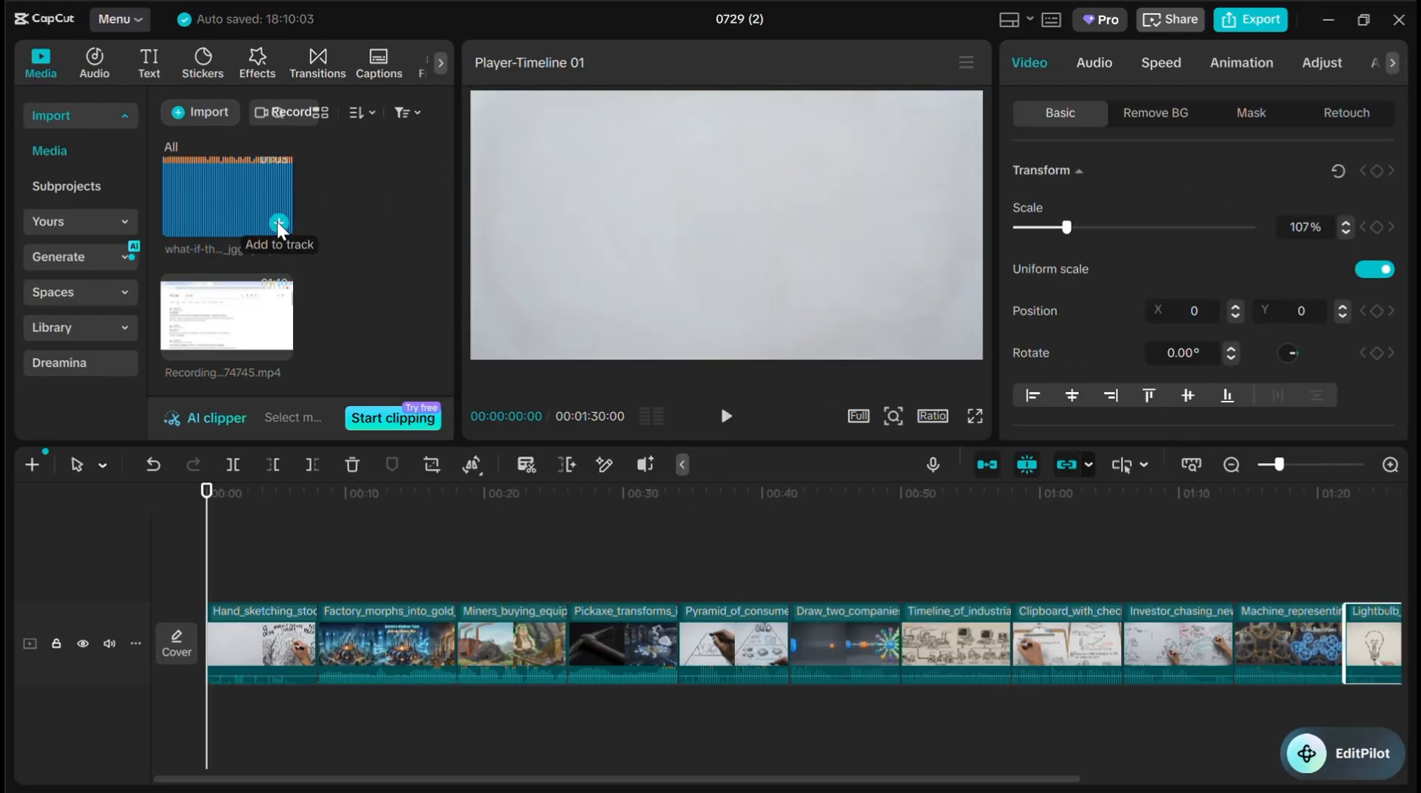
left_click(280, 224)
left_click_drag(1178, 174, 1275, 175)
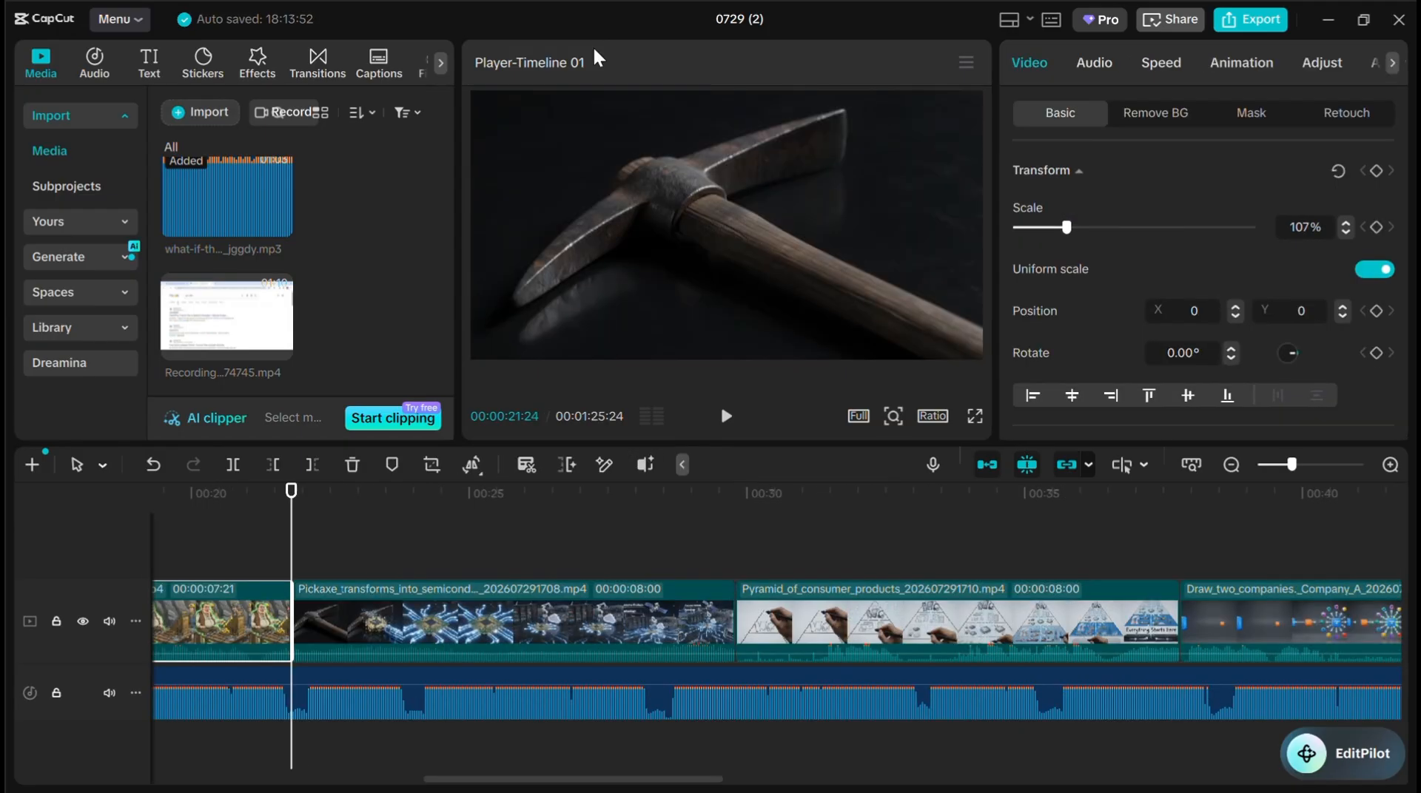
Cut off the end of the pickaxe clip at 00:00:28:25 and of the pyramid clip at 00:00:35:16, matching the narration pauses.
left_click(681, 623)
left_click(312, 464)
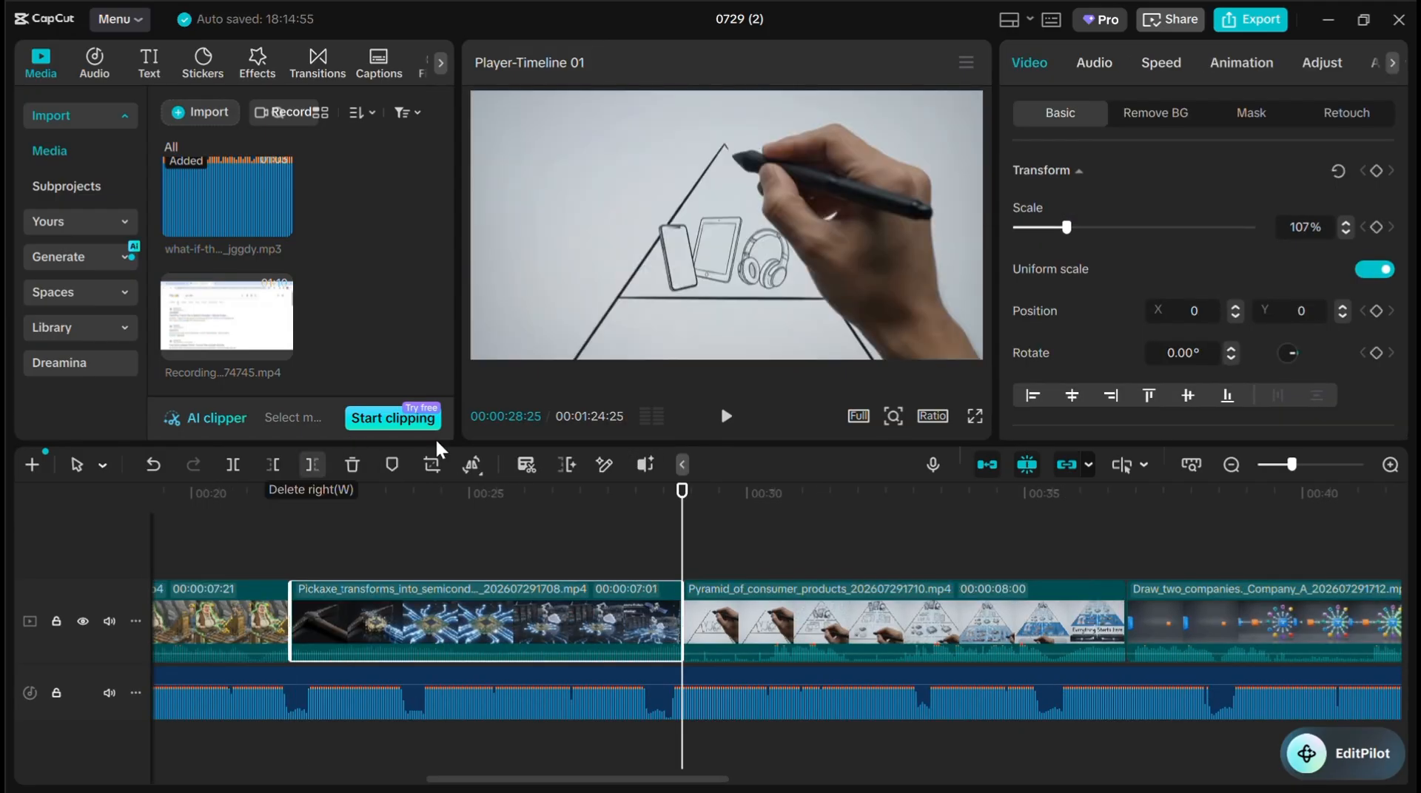
left_click(726, 416)
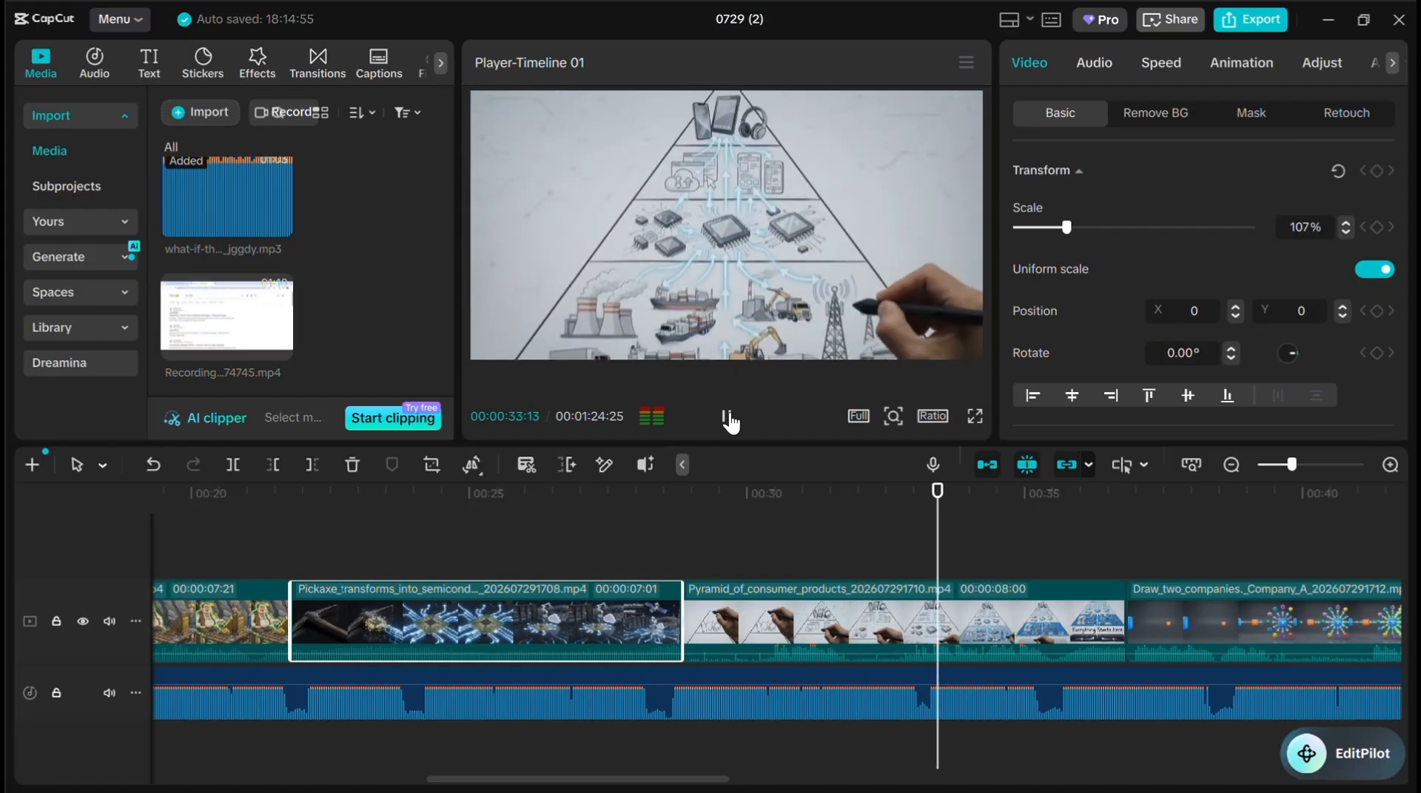
left_click(728, 417)
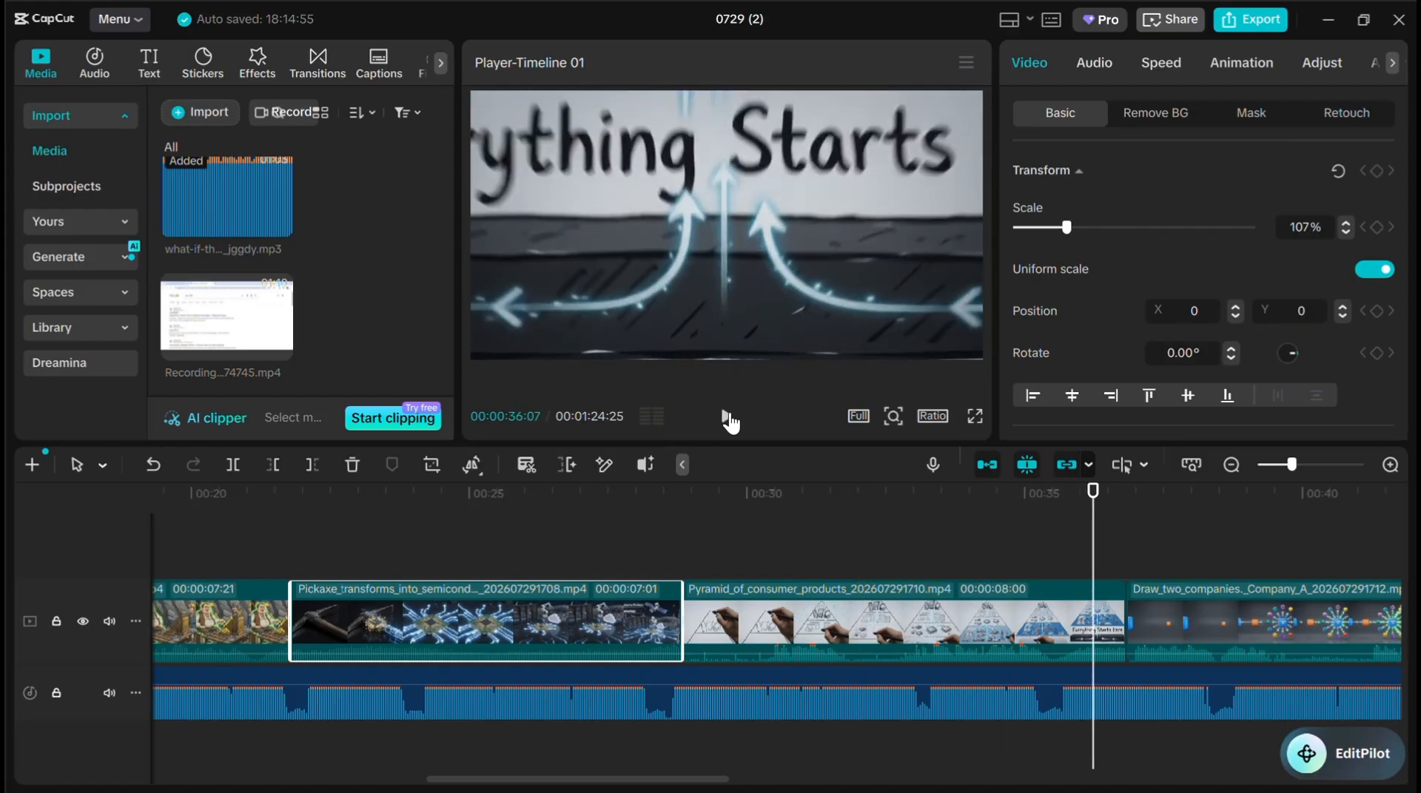
left_click(1056, 574)
left_click(1054, 629)
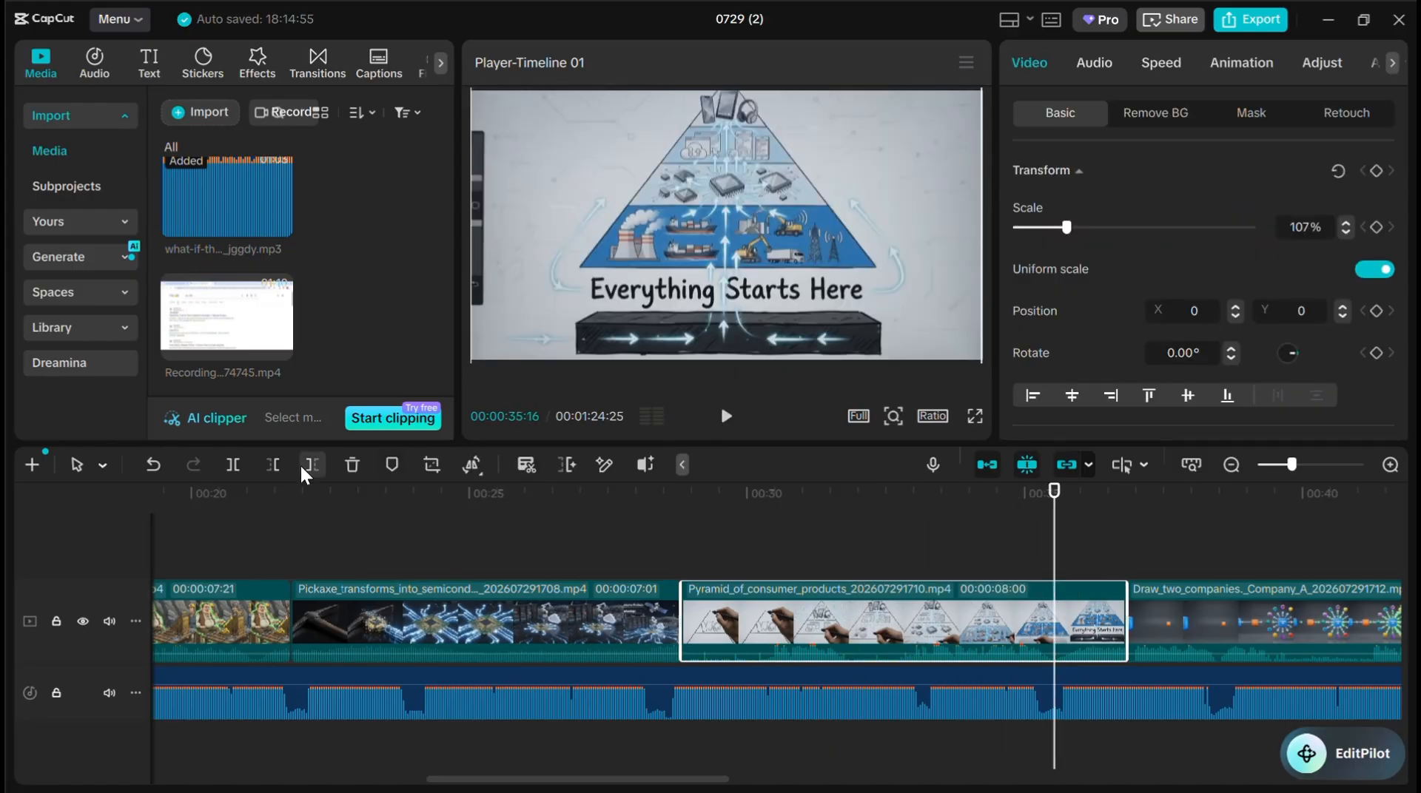
left_click(312, 464)
Cut off the end of the two-companies clip at 00:00:42:26 and of the industrial revolutions clip at 00:00:50:21, matching the narration.
left_click(725, 416)
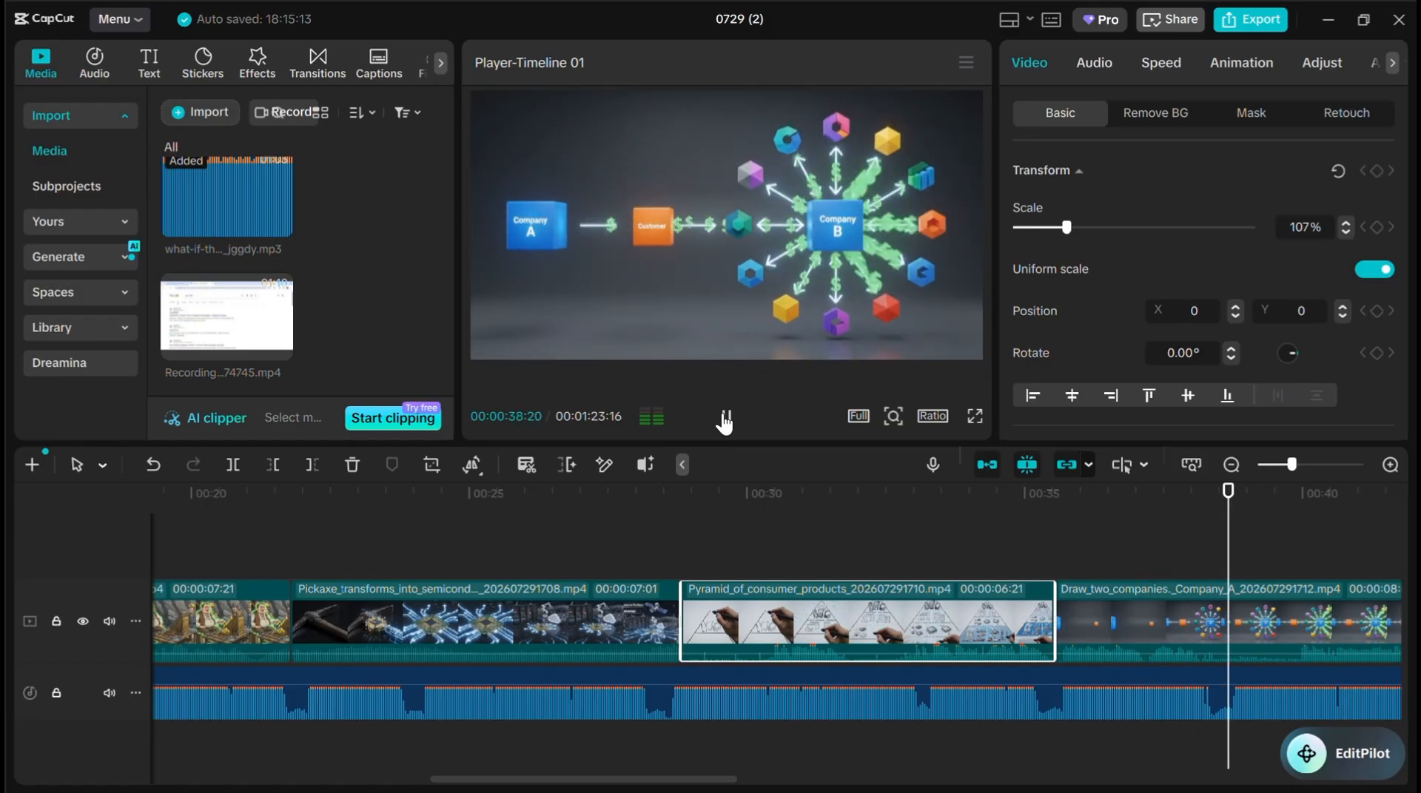
left_click(336, 574)
left_click(335, 623)
left_click(311, 464)
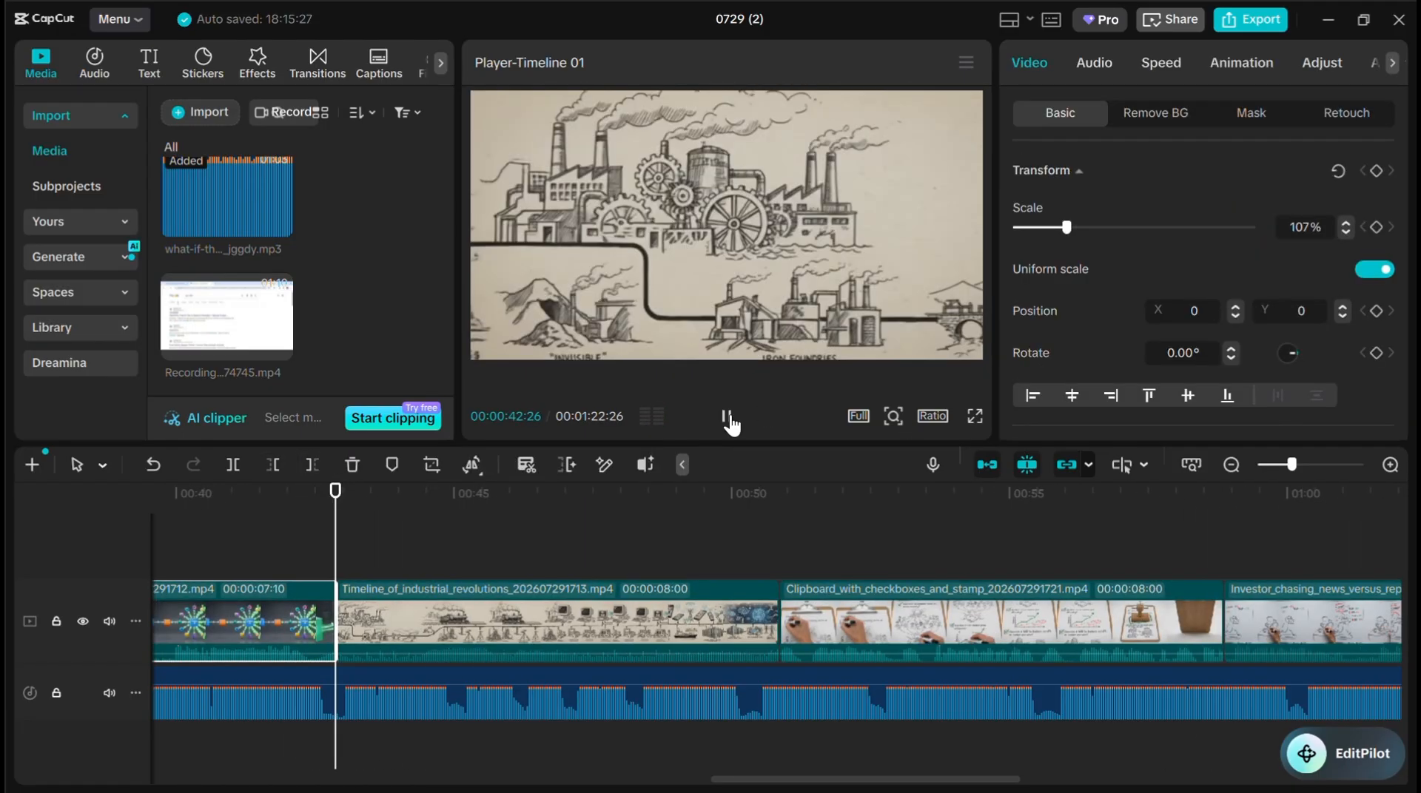
left_click(725, 416)
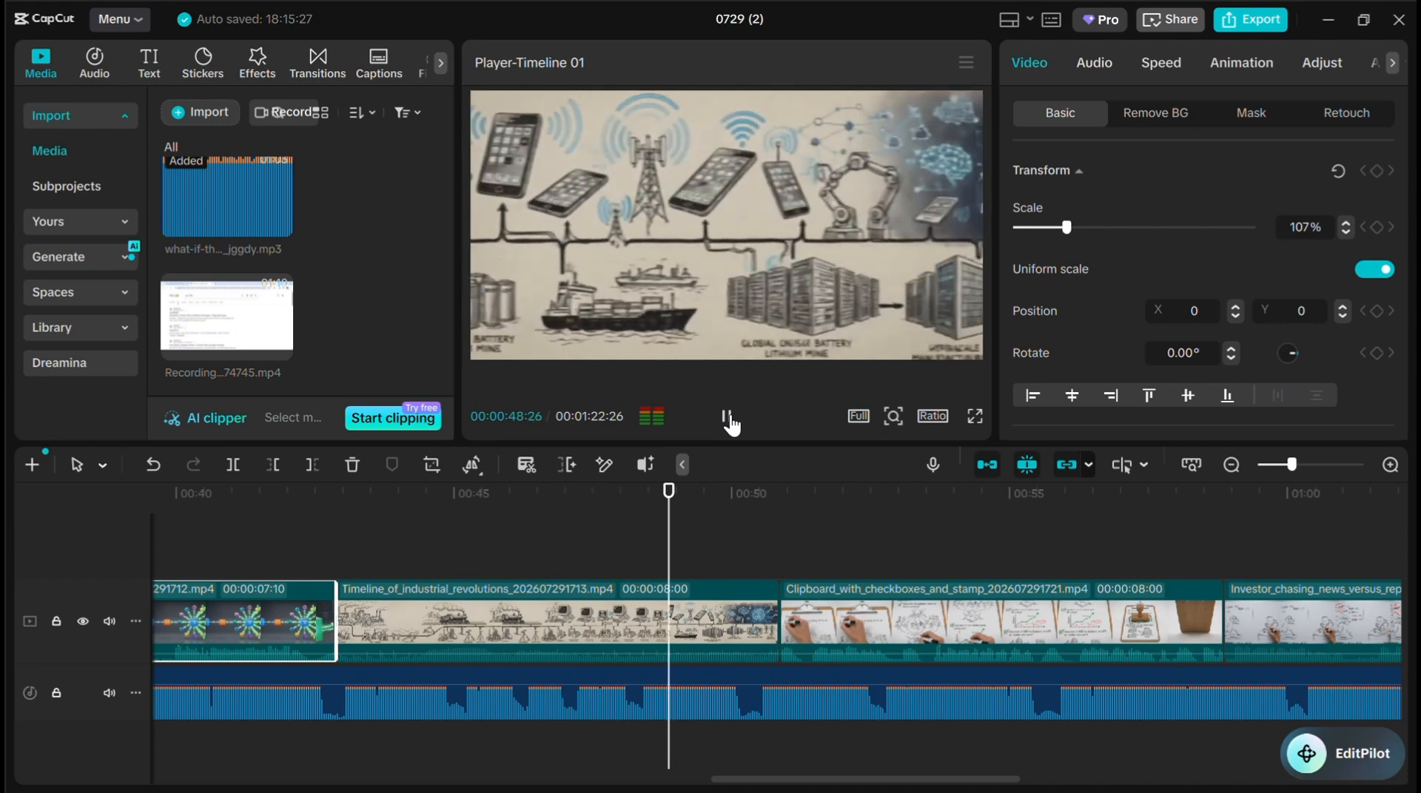
left_click(727, 417)
left_click(736, 629)
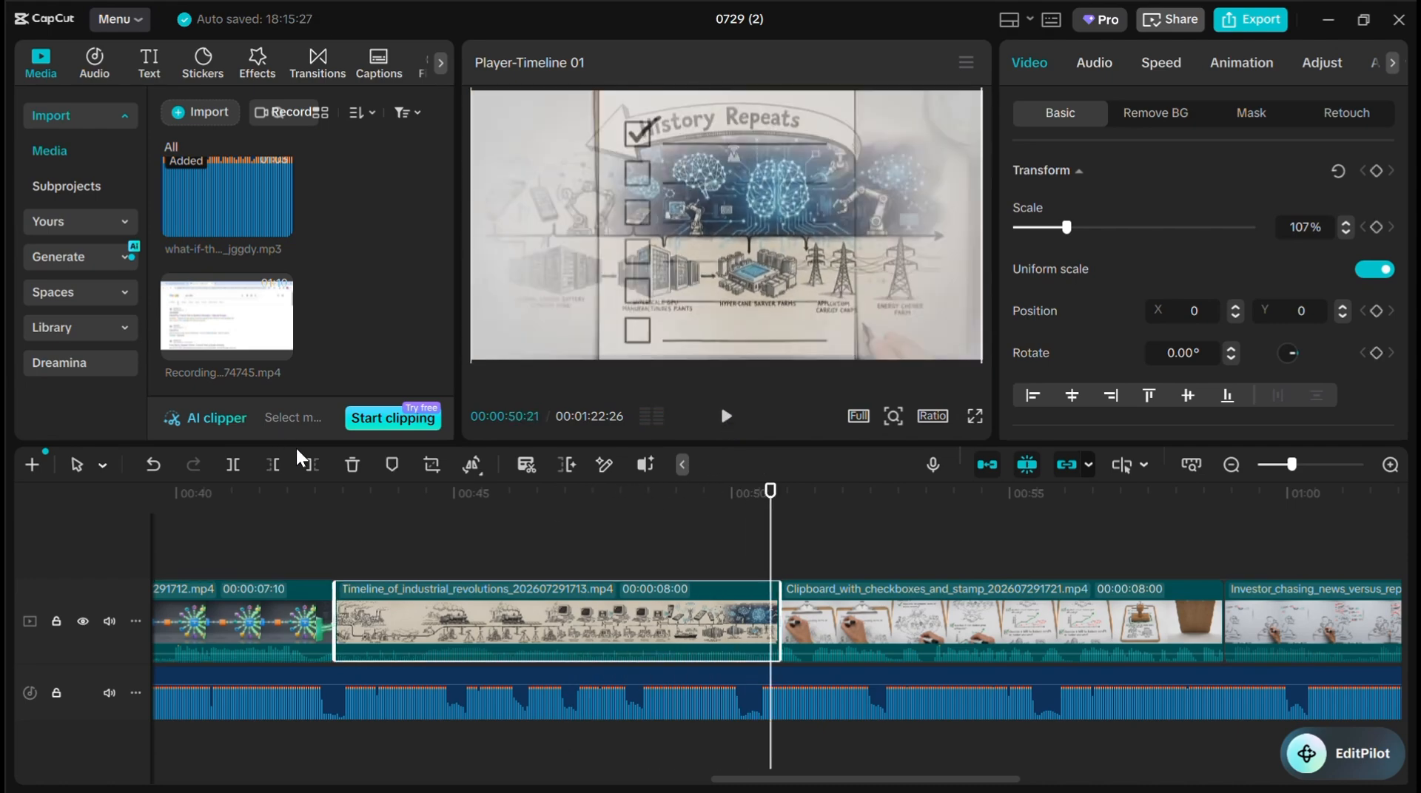
left_click(312, 464)
Play to the next narration pause and cut off the end of the clipboard clip at 00:00:55:28.
left_click(726, 417)
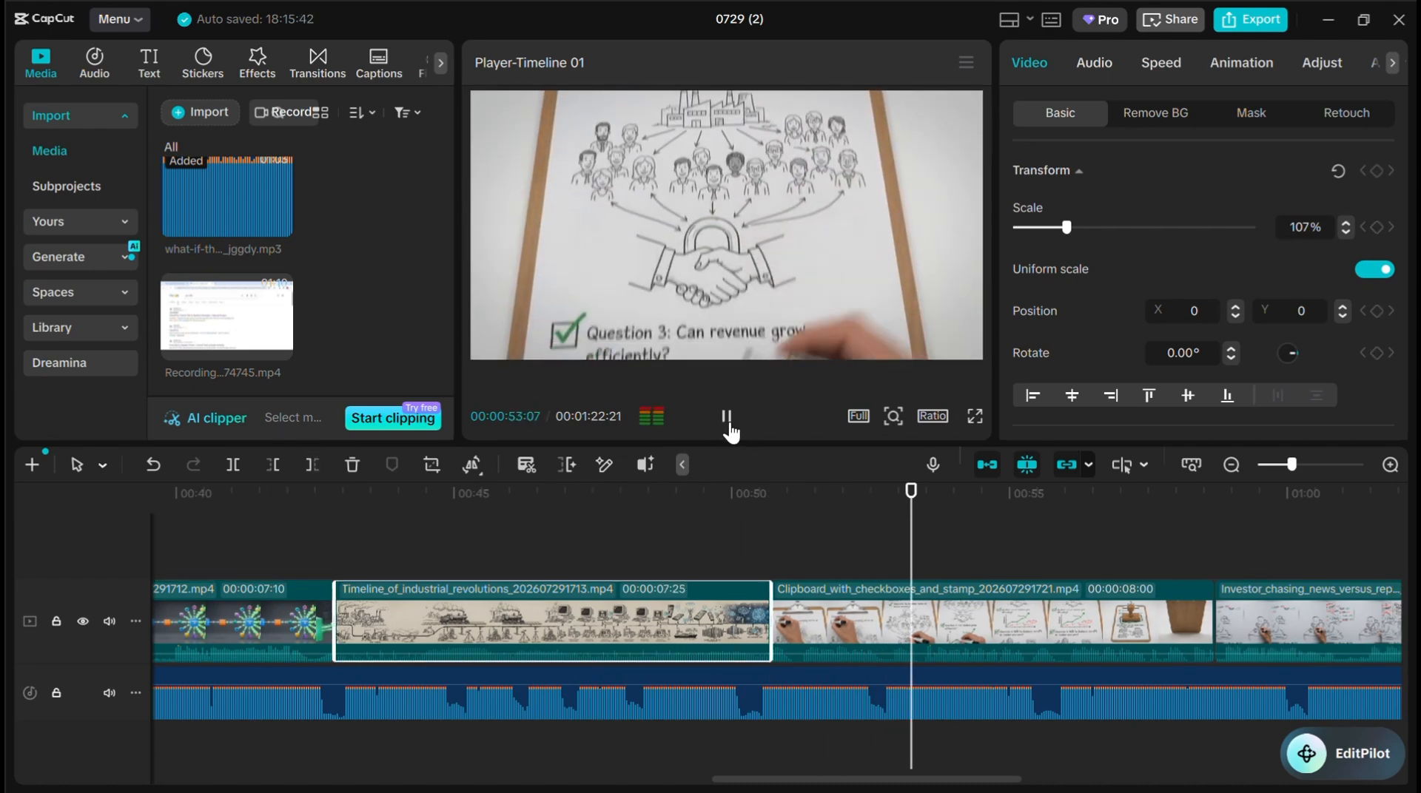
left_click(728, 419)
left_click(728, 419)
left_click(1050, 575)
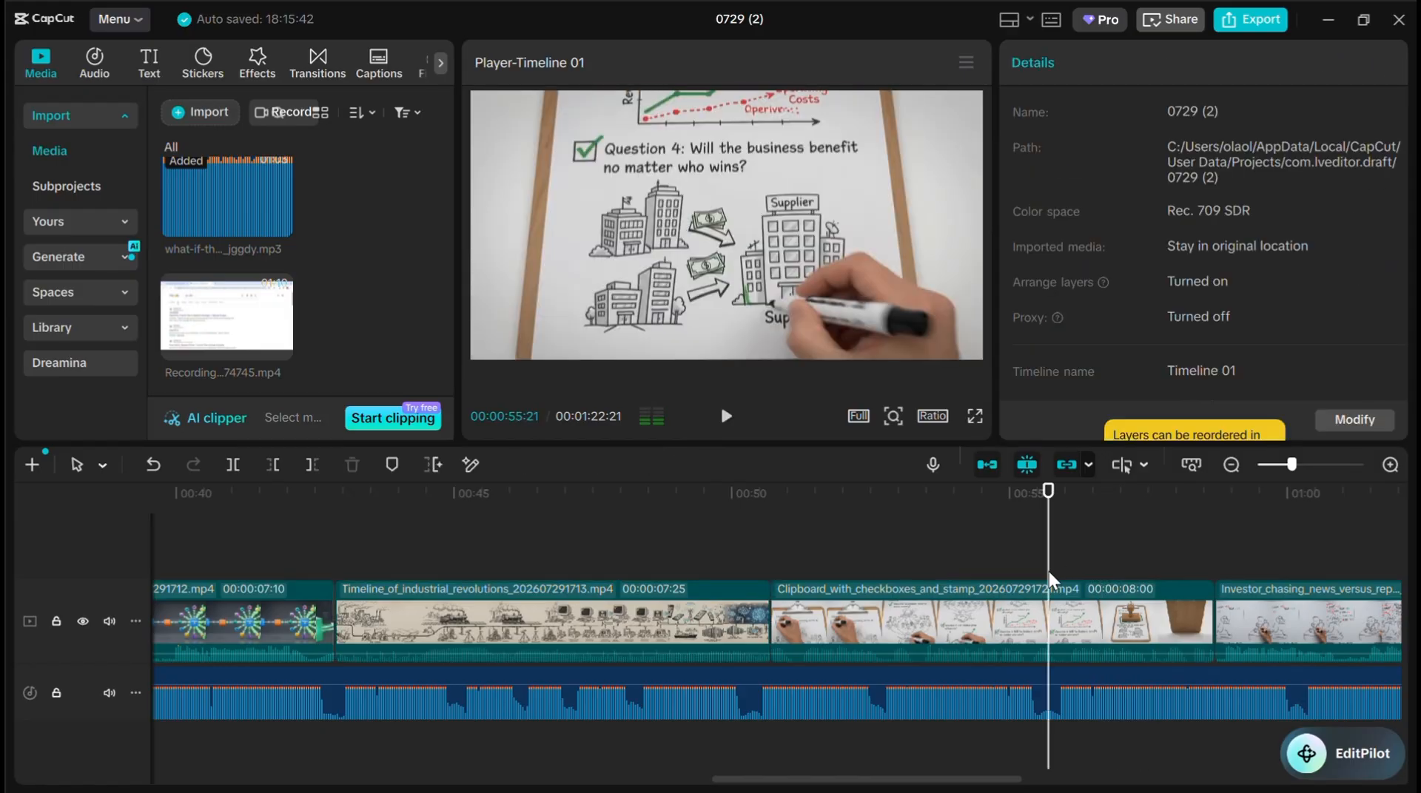
left_click_drag(1050, 581, 1038, 584)
left_click(721, 419)
left_click(722, 419)
left_click(928, 625)
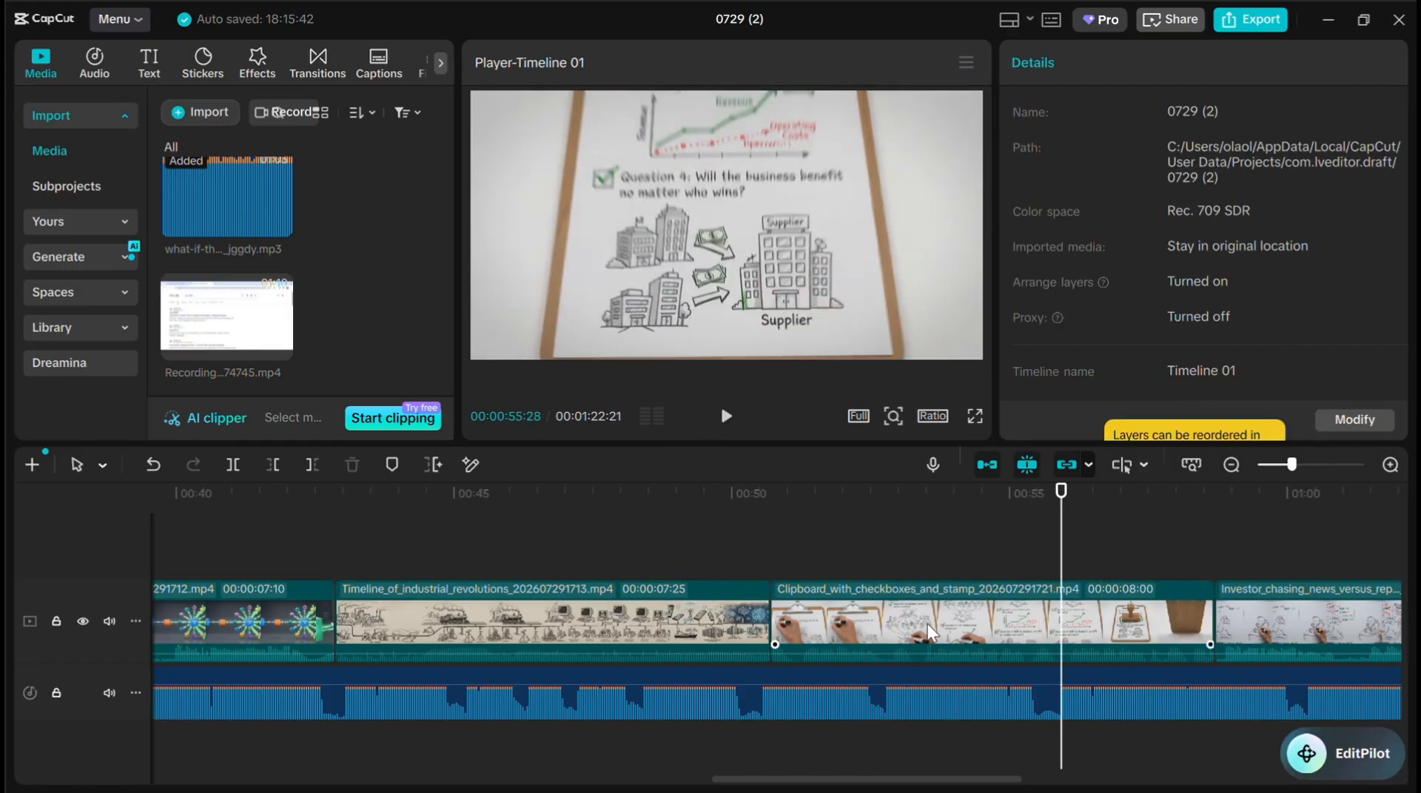
left_click(313, 465)
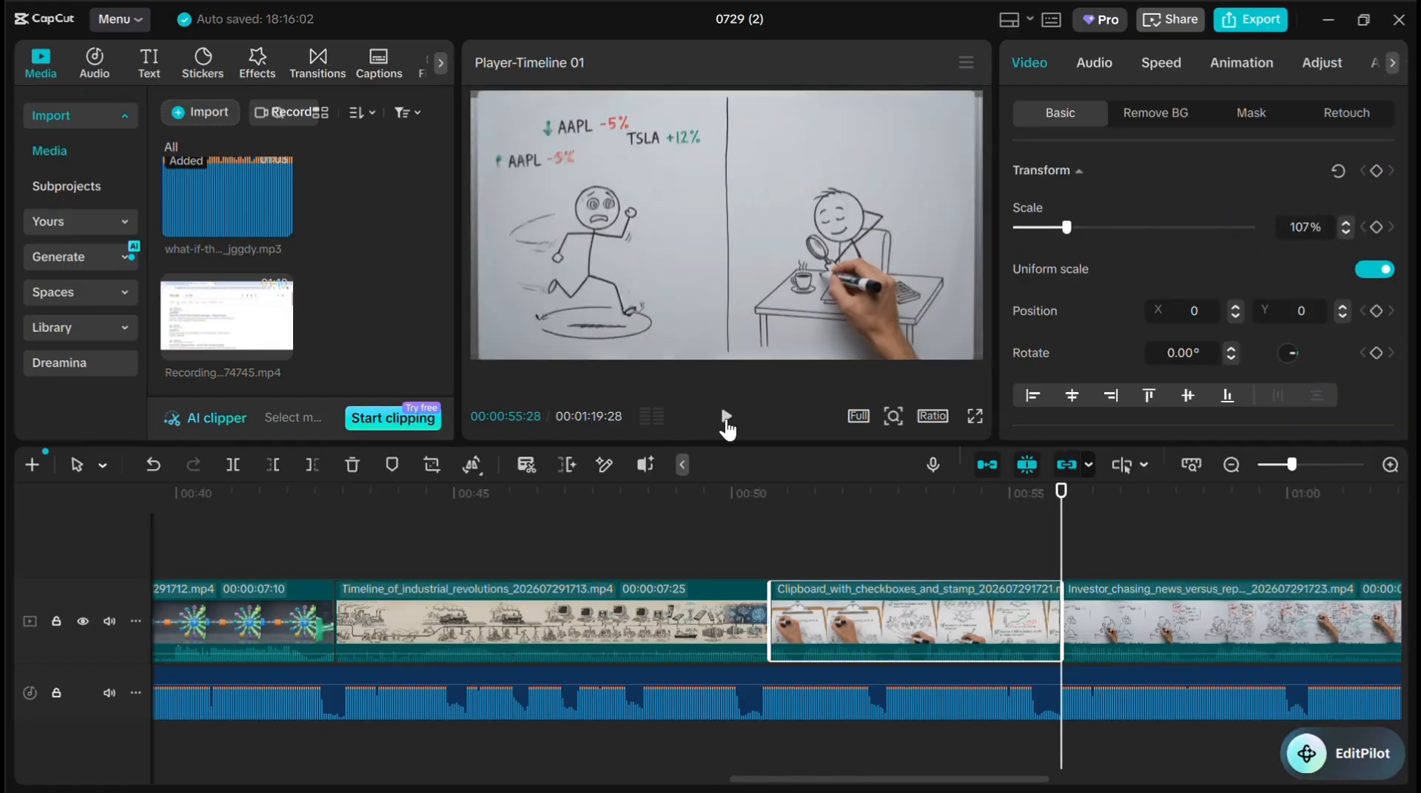
Cut off the end of the investor clip at 00:01:00:14 and play on into the machine clip to check the sync.
left_click(726, 416)
left_click(726, 417)
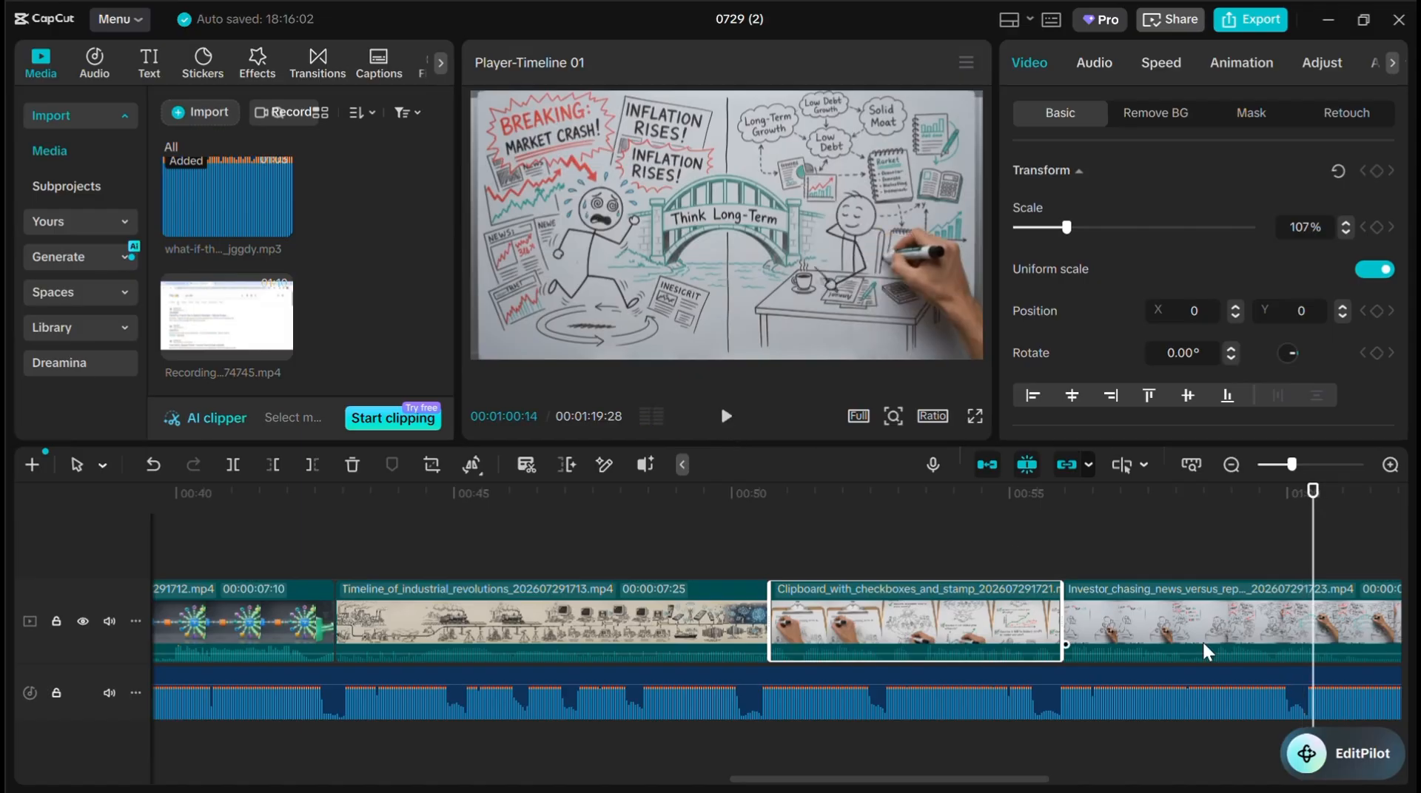
left_click(1206, 651)
left_click(315, 467)
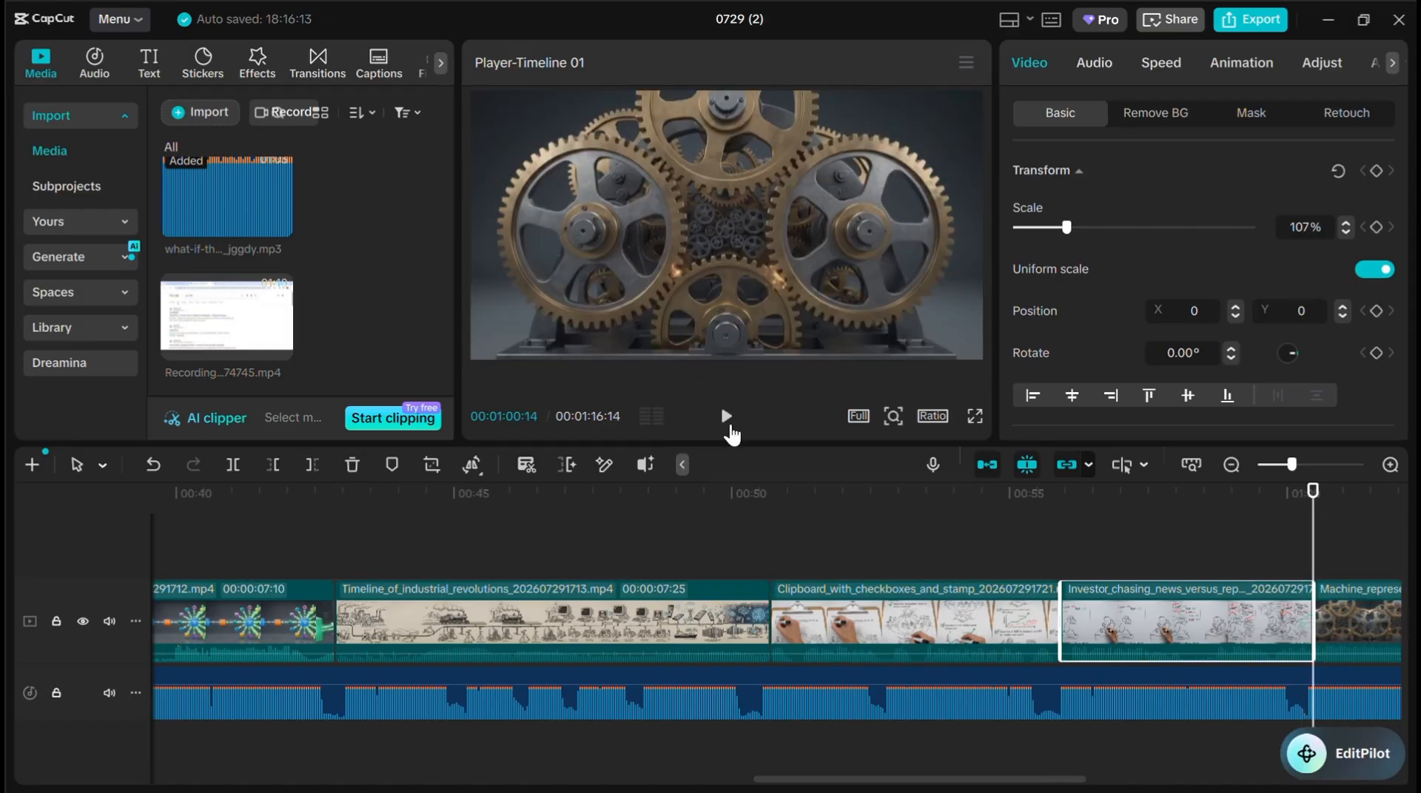
left_click(728, 422)
left_click(728, 421)
Add the Echo Shift camera transition between the hand-sketching clip and the factory clip.
left_click_drag(349, 565, 102, 552)
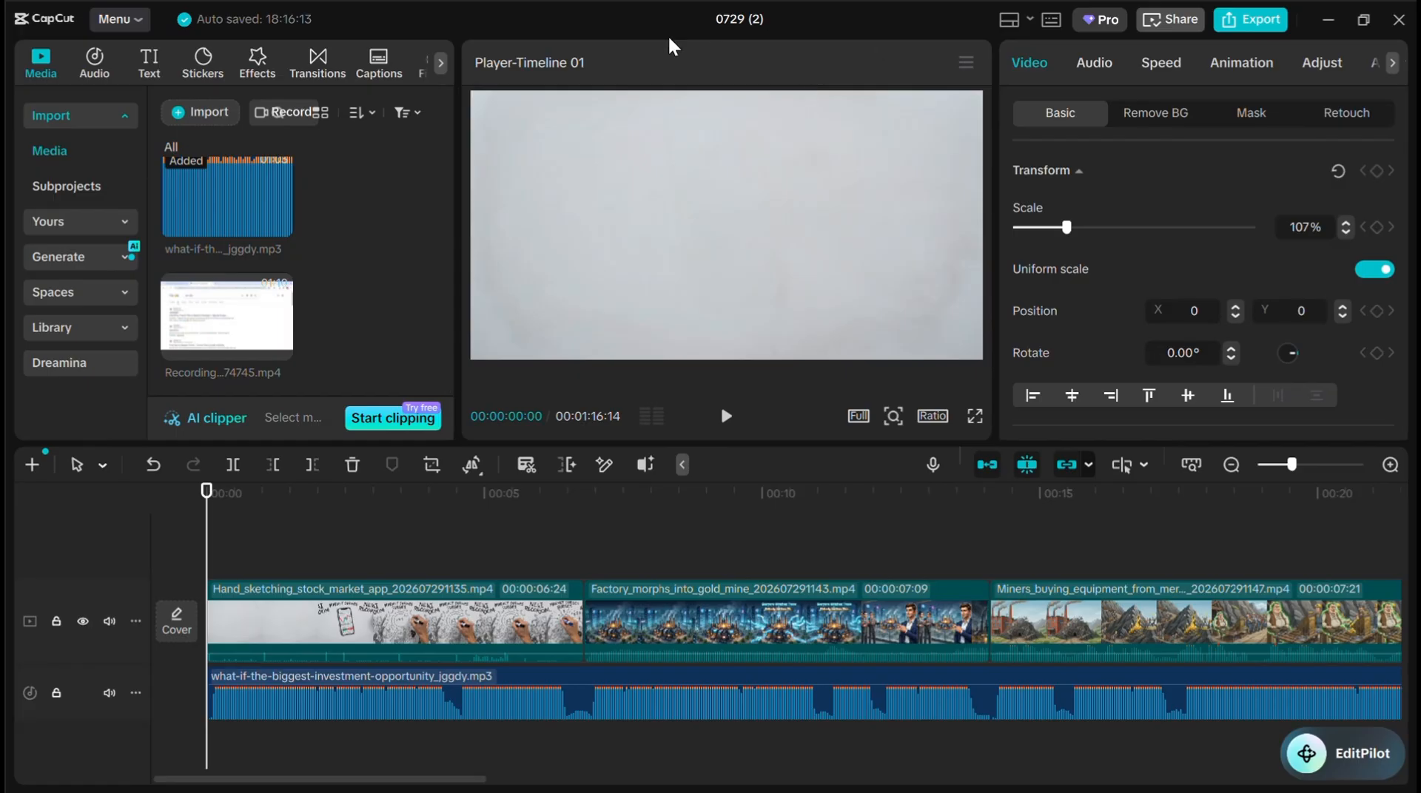
left_click_drag(600, 543, 568, 541)
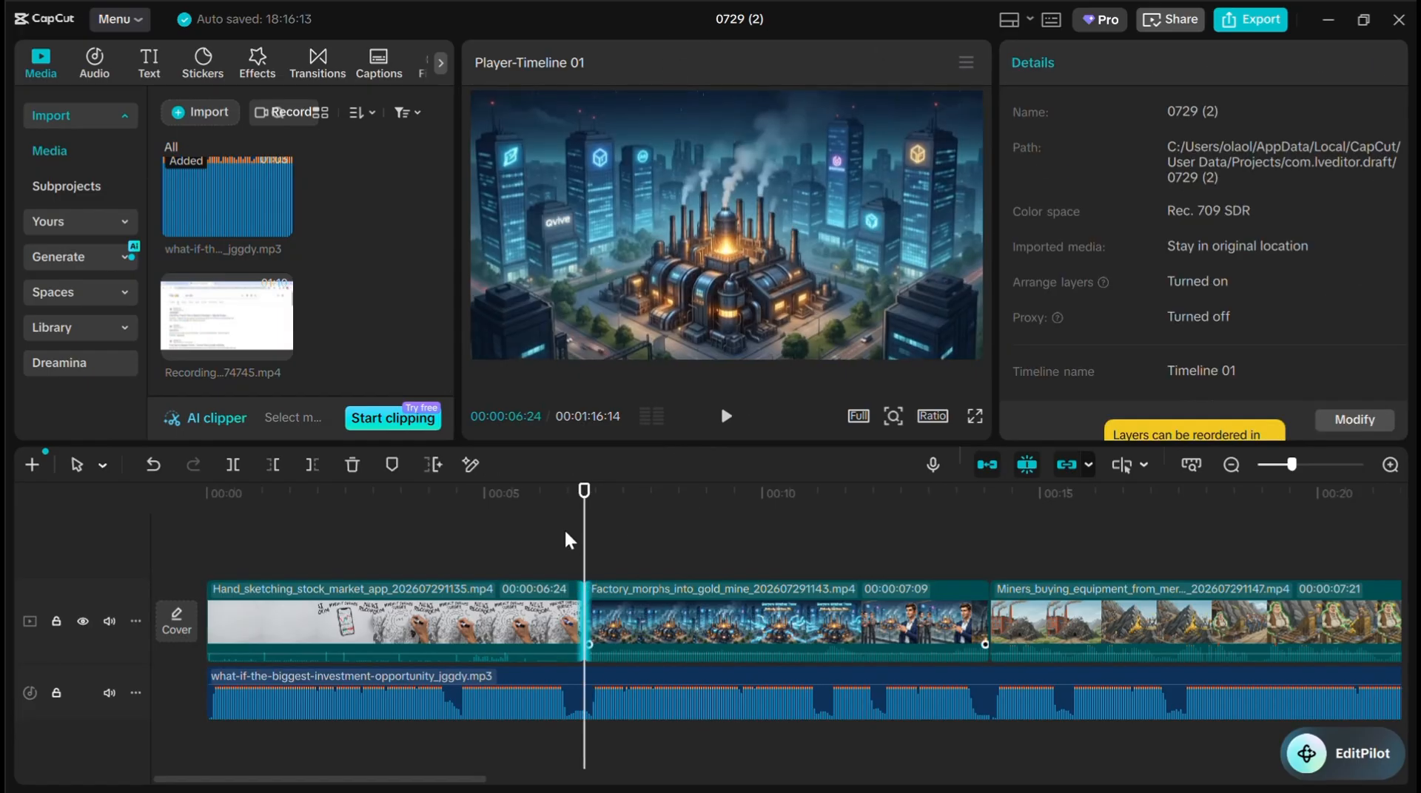
left_click(316, 59)
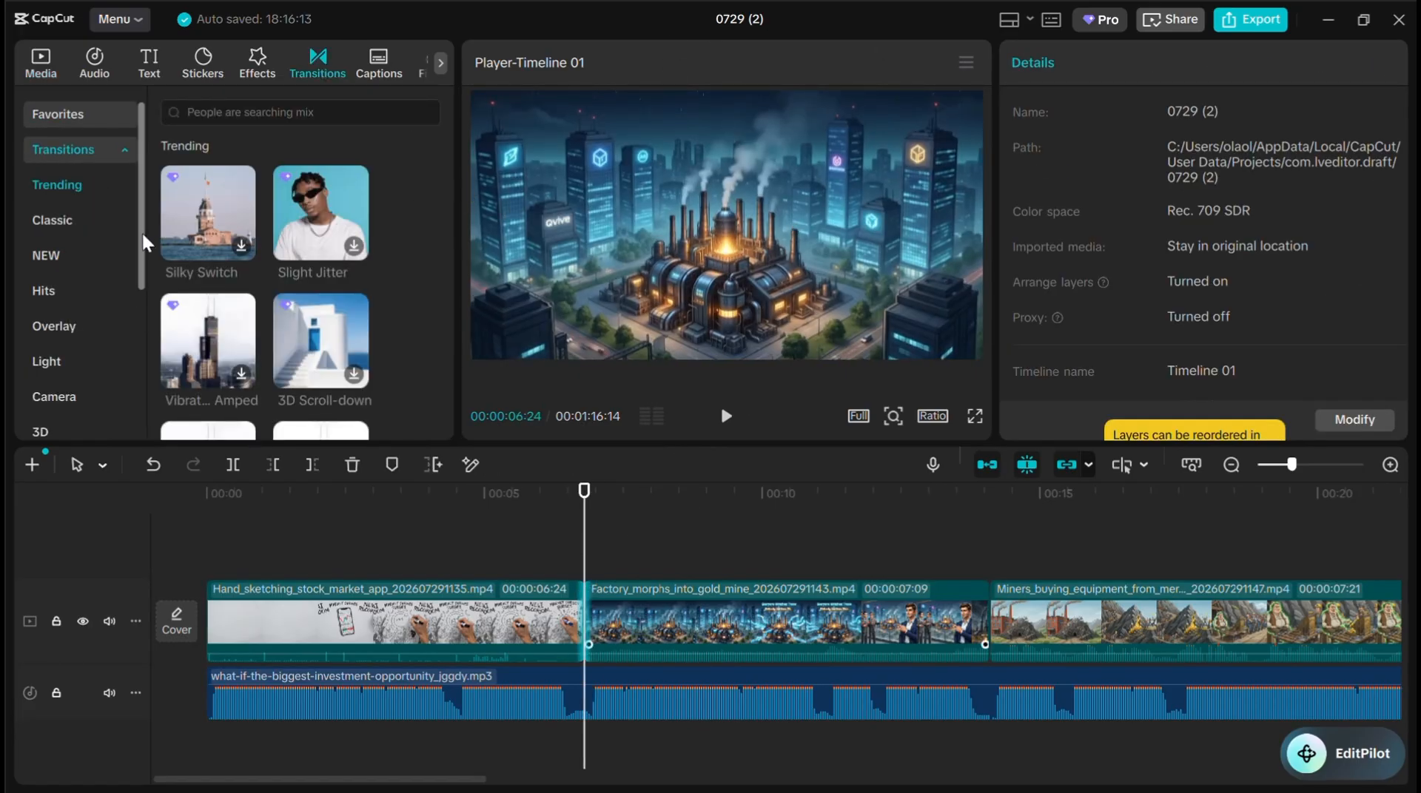
scroll(74, 325, "down", 2)
left_click(74, 326)
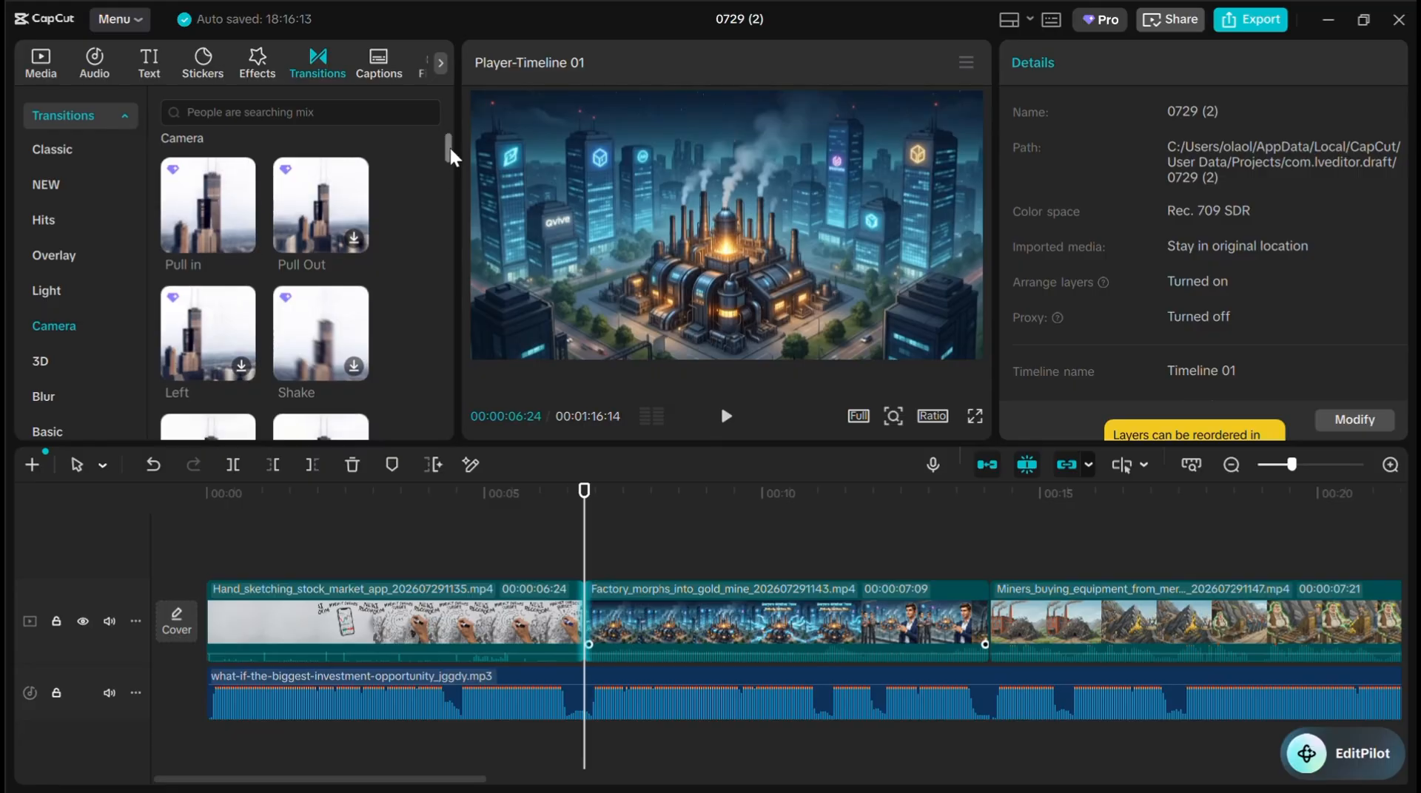
scroll(447, 149, "down", 3)
left_click(241, 261)
left_click(830, 469)
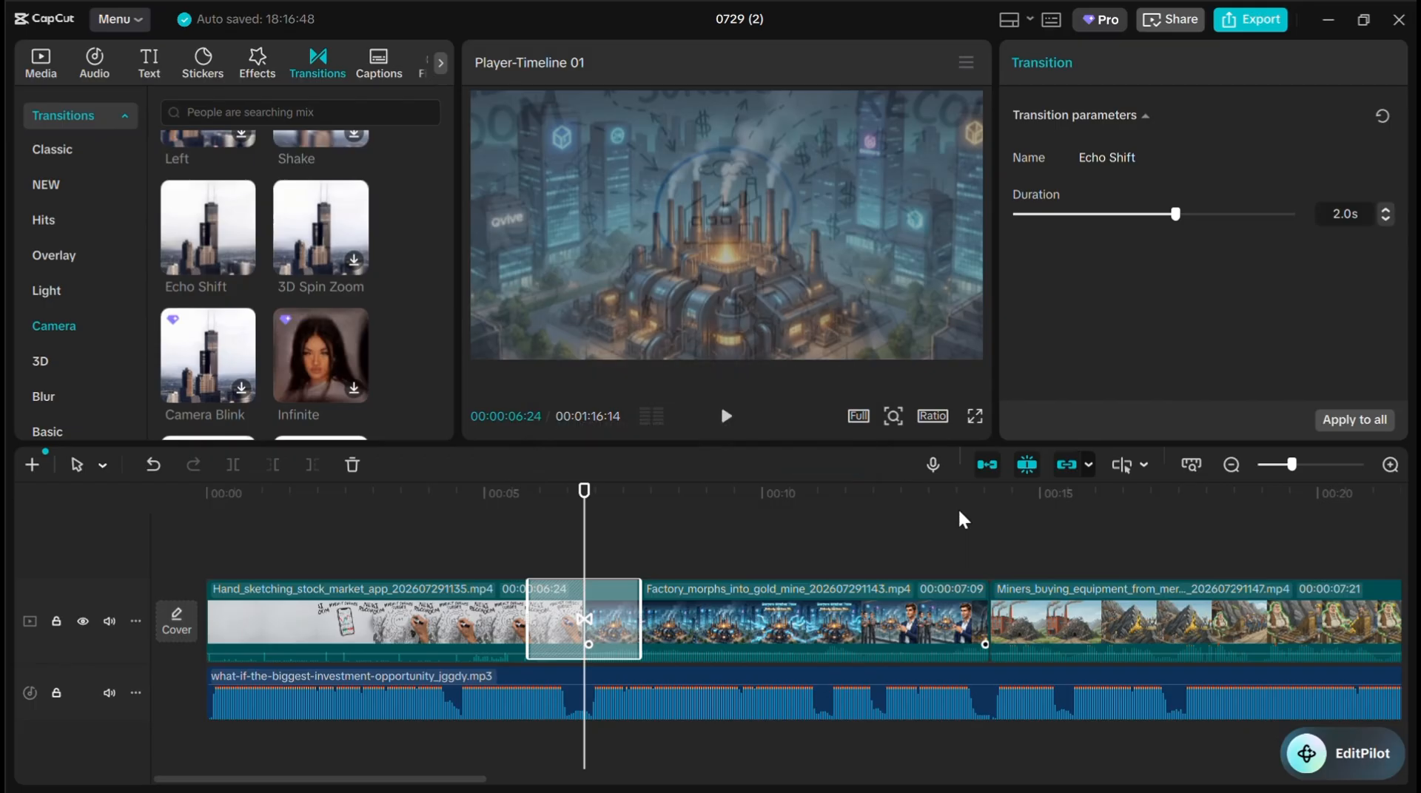
Add the 3D Spin Zoom transition between the factory and miners clips, and preview it.
left_click(986, 587)
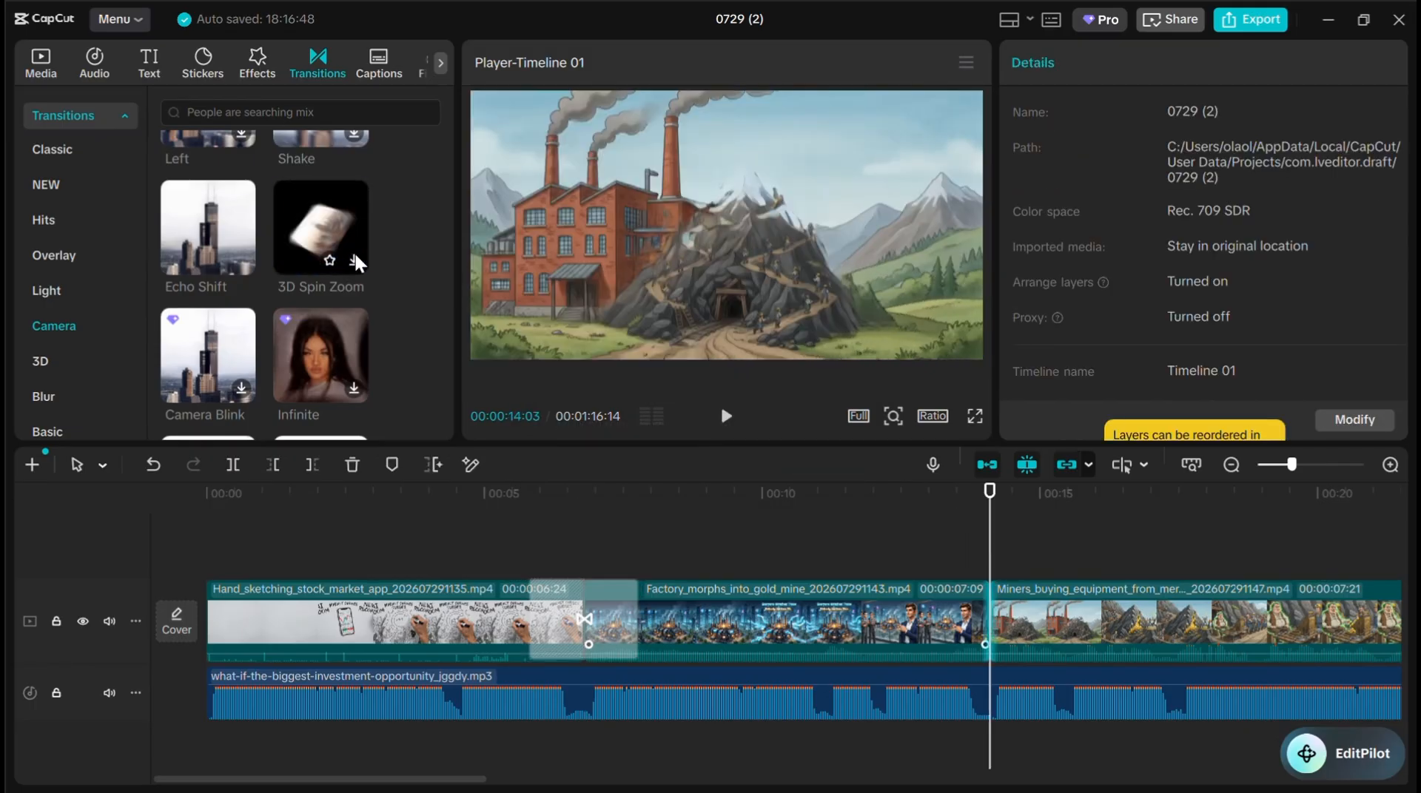
left_click(289, 222)
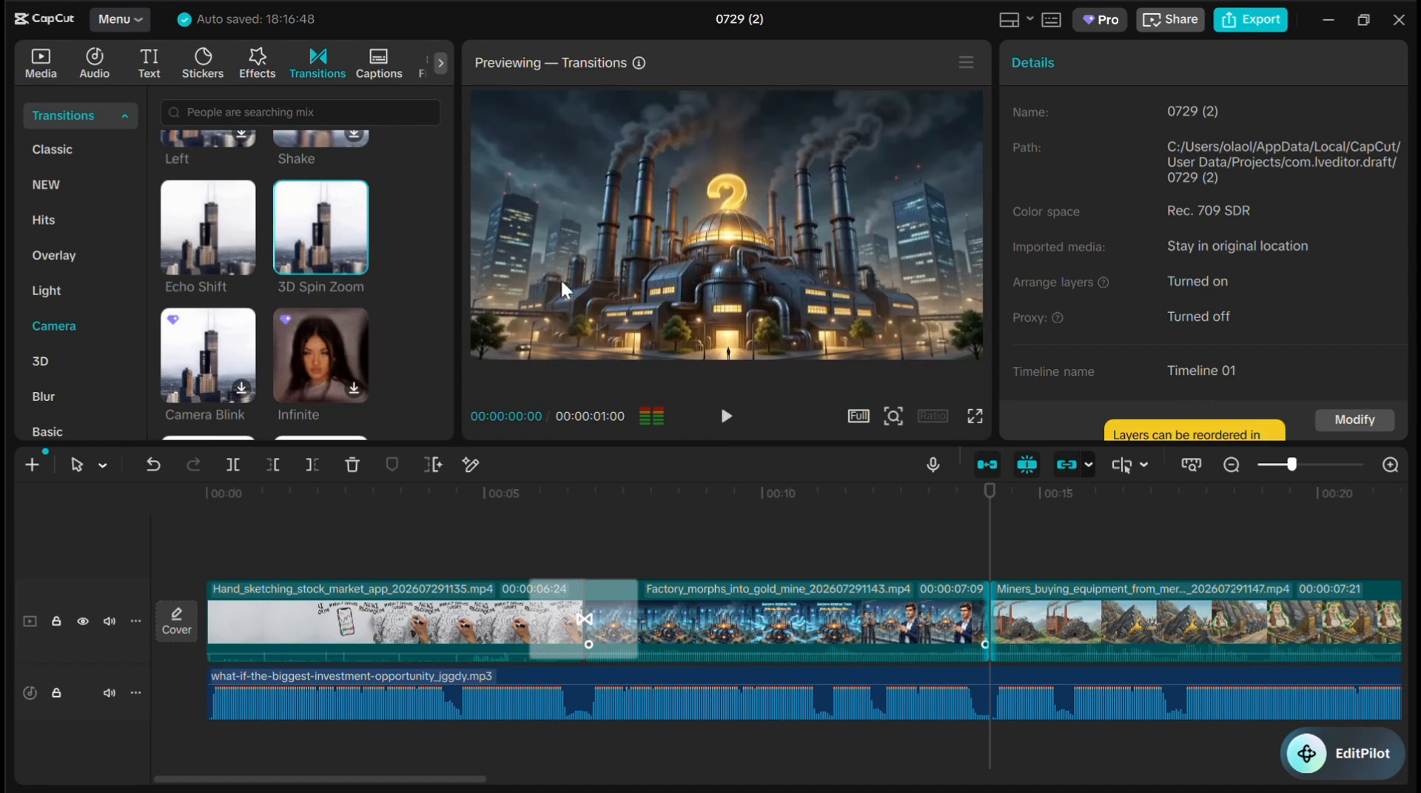
left_click(355, 261)
left_click(890, 577)
key("space")
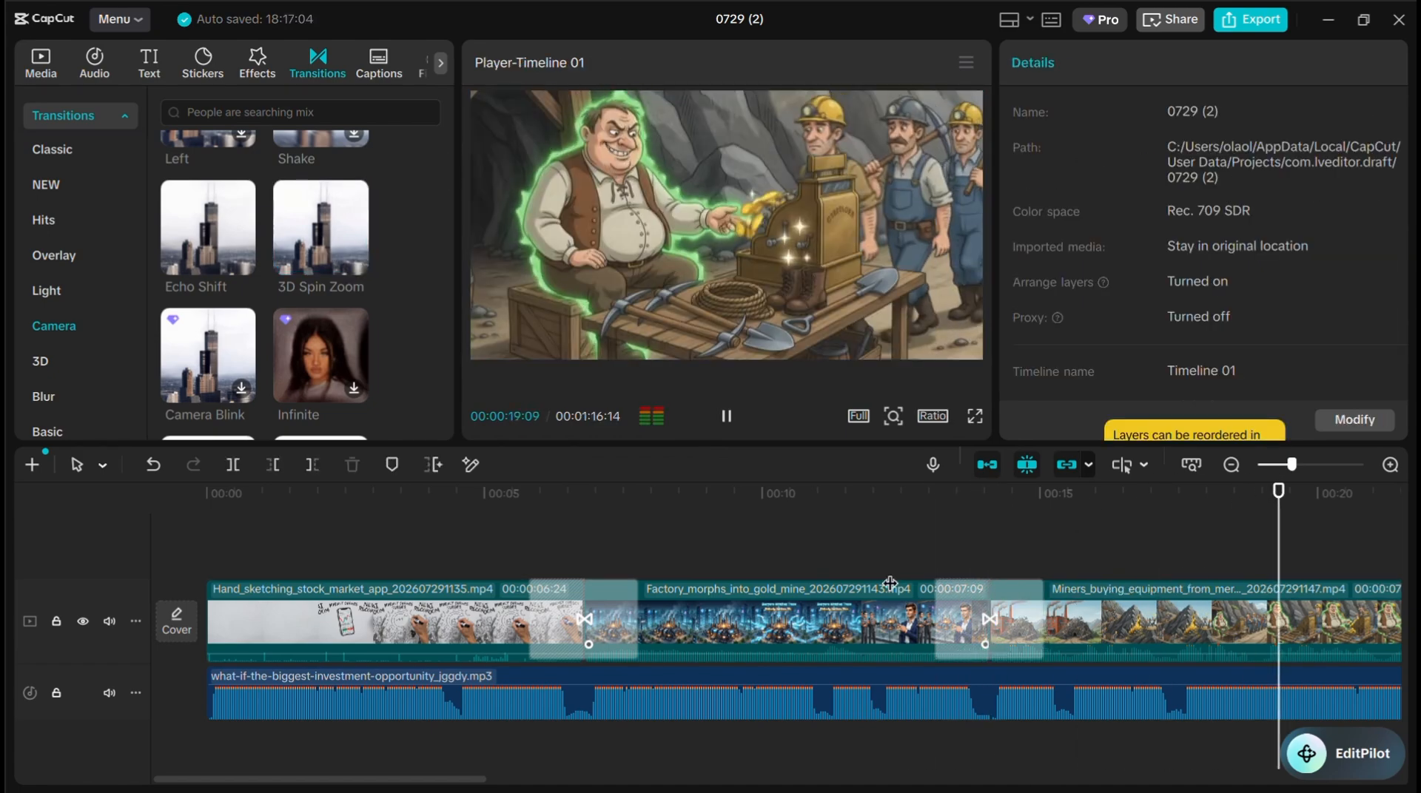
key("space")
Add an Echo Shift transition at the start of the pickaxe clip and a Shock Zoom transition at its end.
left_click(293, 567)
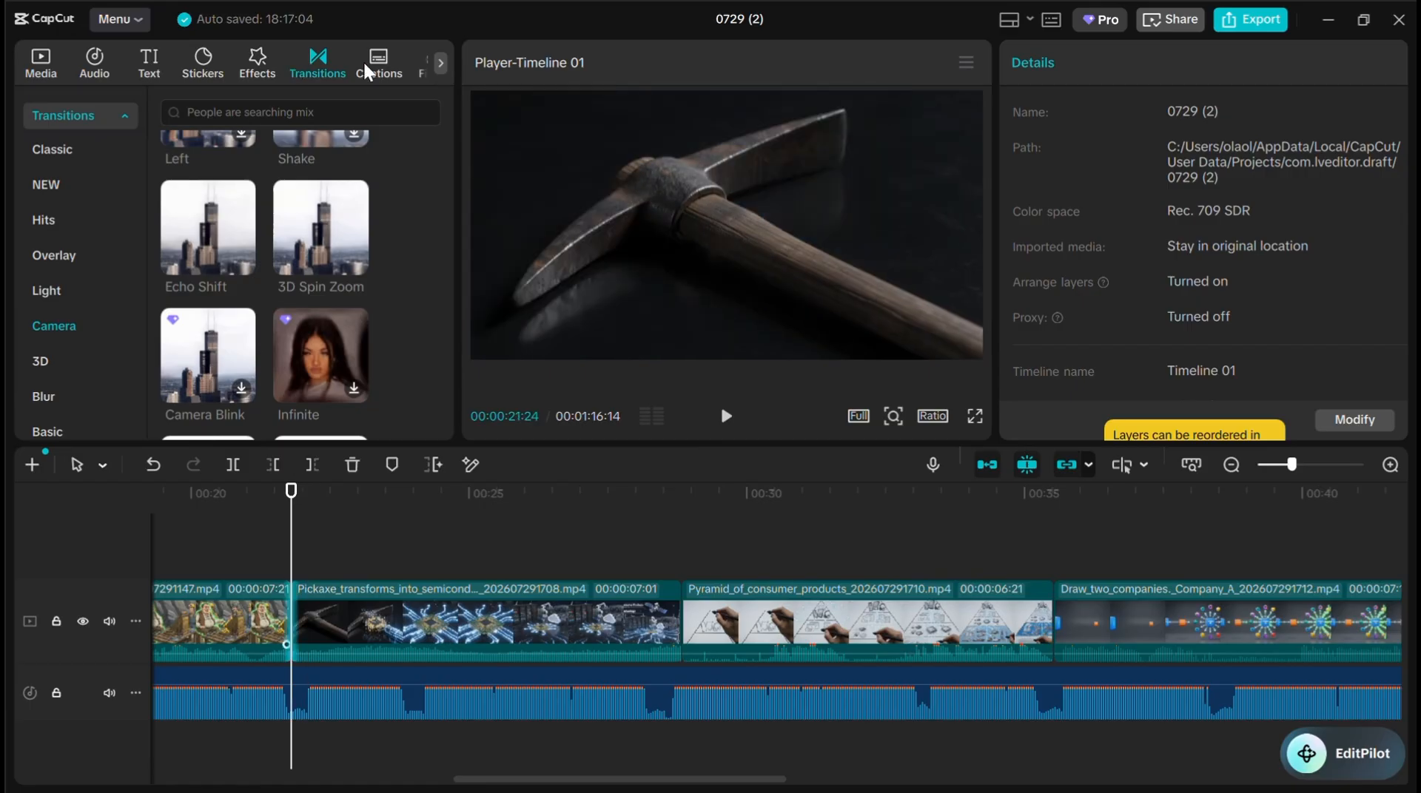
left_click(241, 263)
left_click(682, 574)
scroll(444, 185, "down", 3)
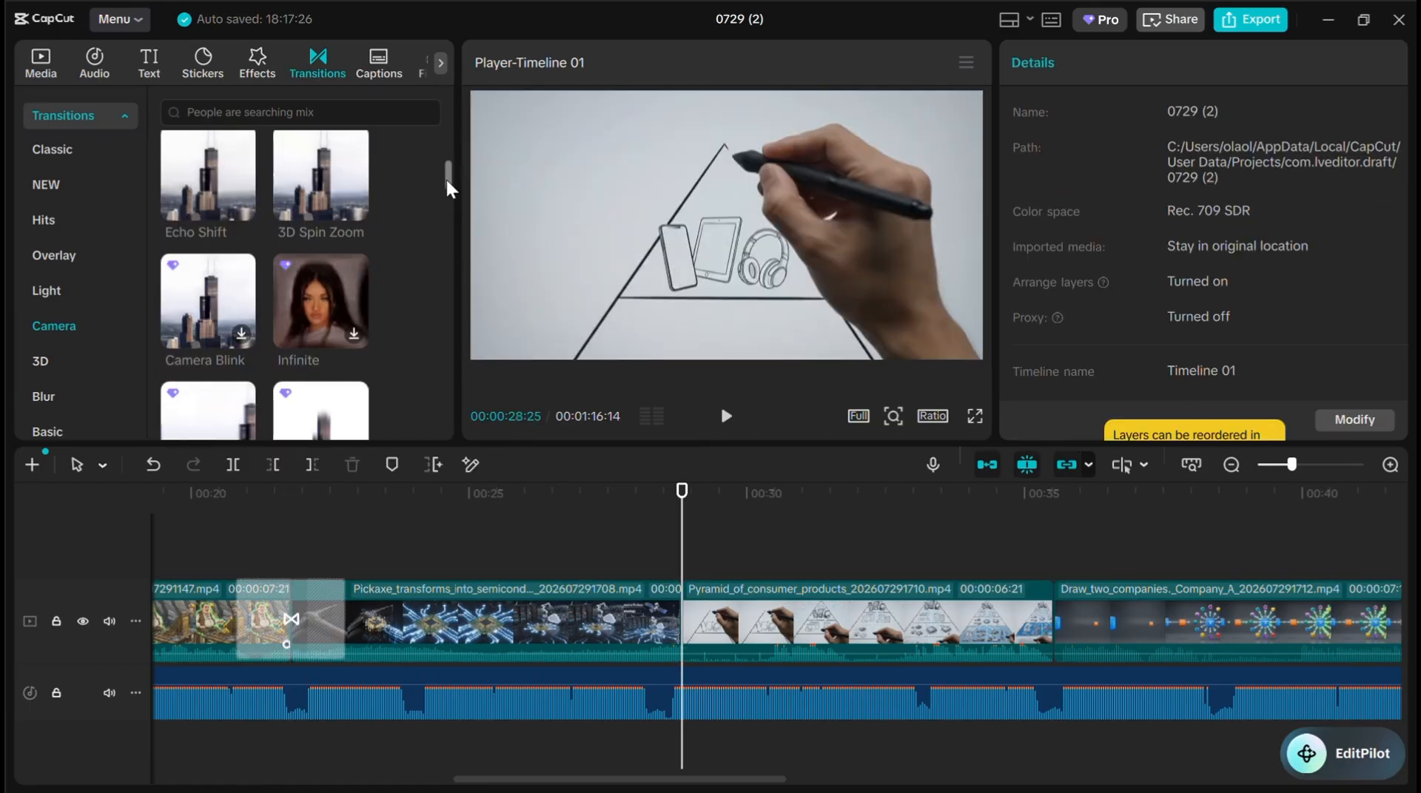
left_click(241, 350)
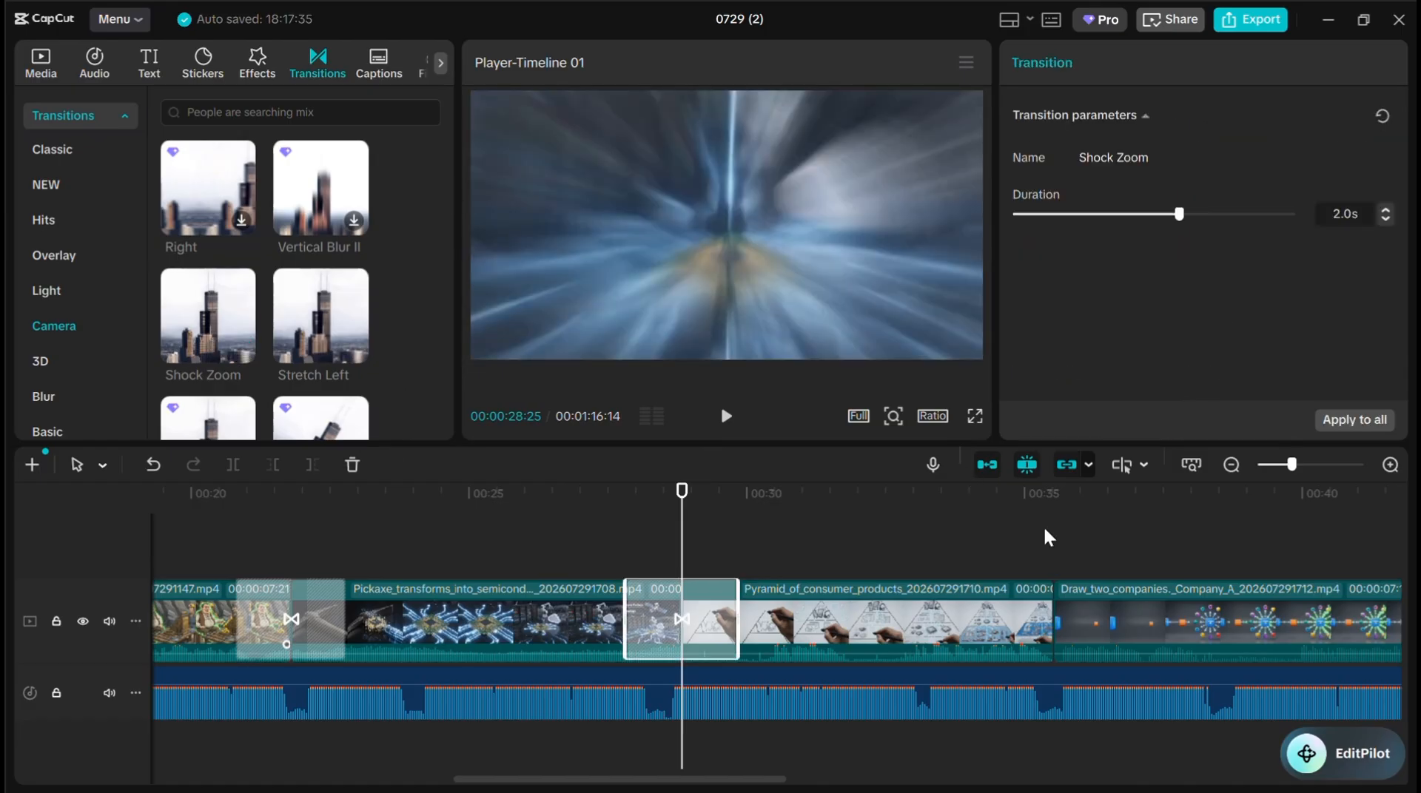
Add a Stretch Left transition between the pyramid and two-companies clips, and return the playhead to the timeline's start.
left_click(1051, 533)
left_click(355, 349)
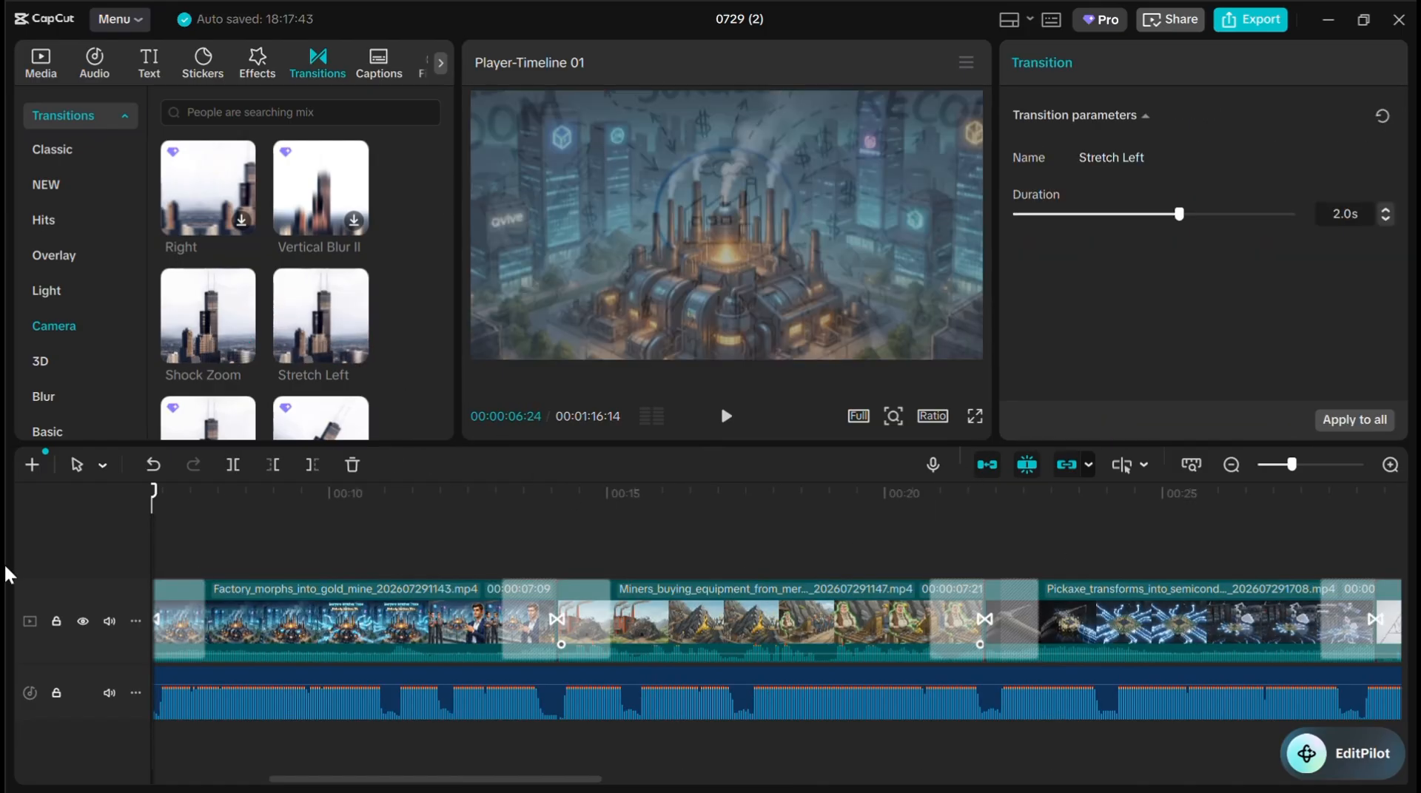
left_click(178, 521)
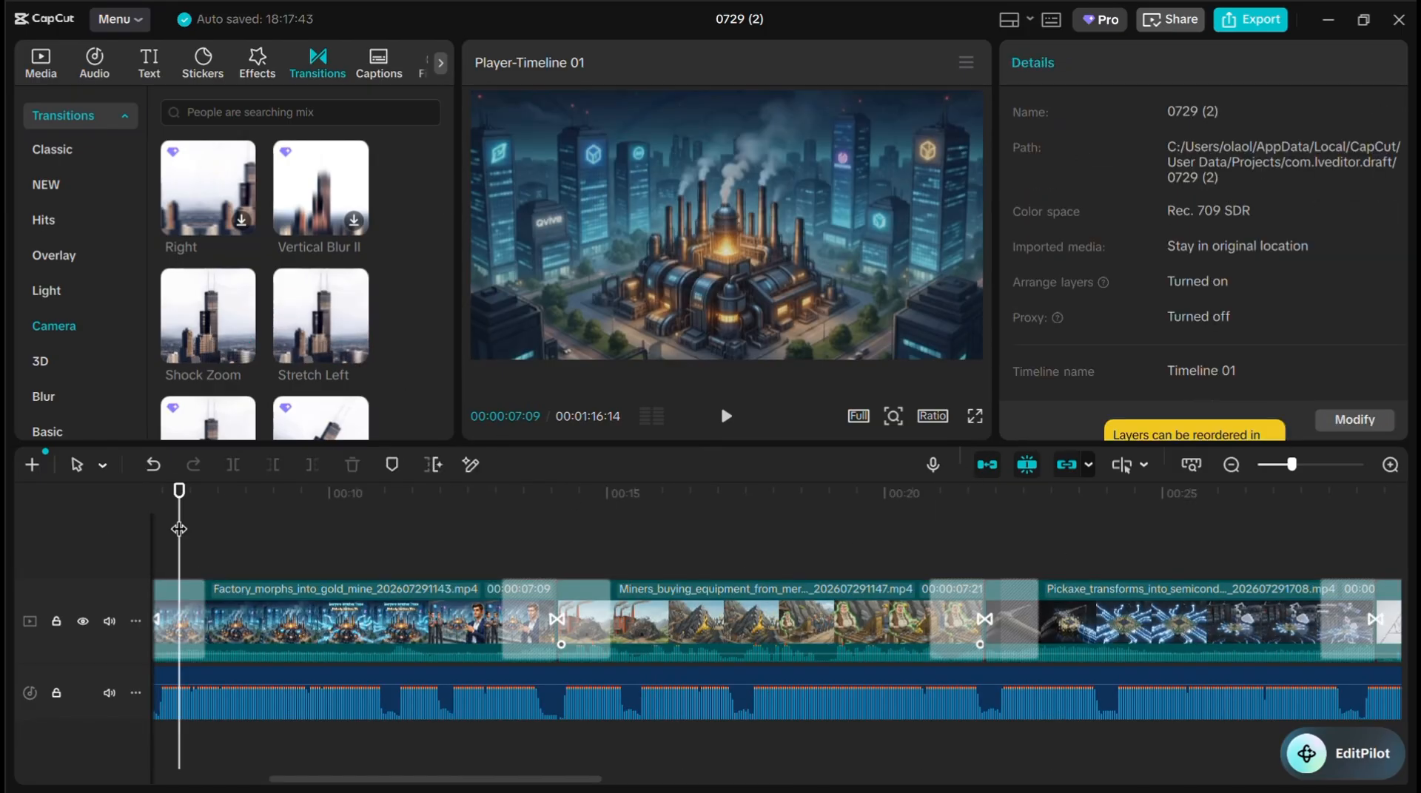
left_click_drag(180, 521, 95, 519)
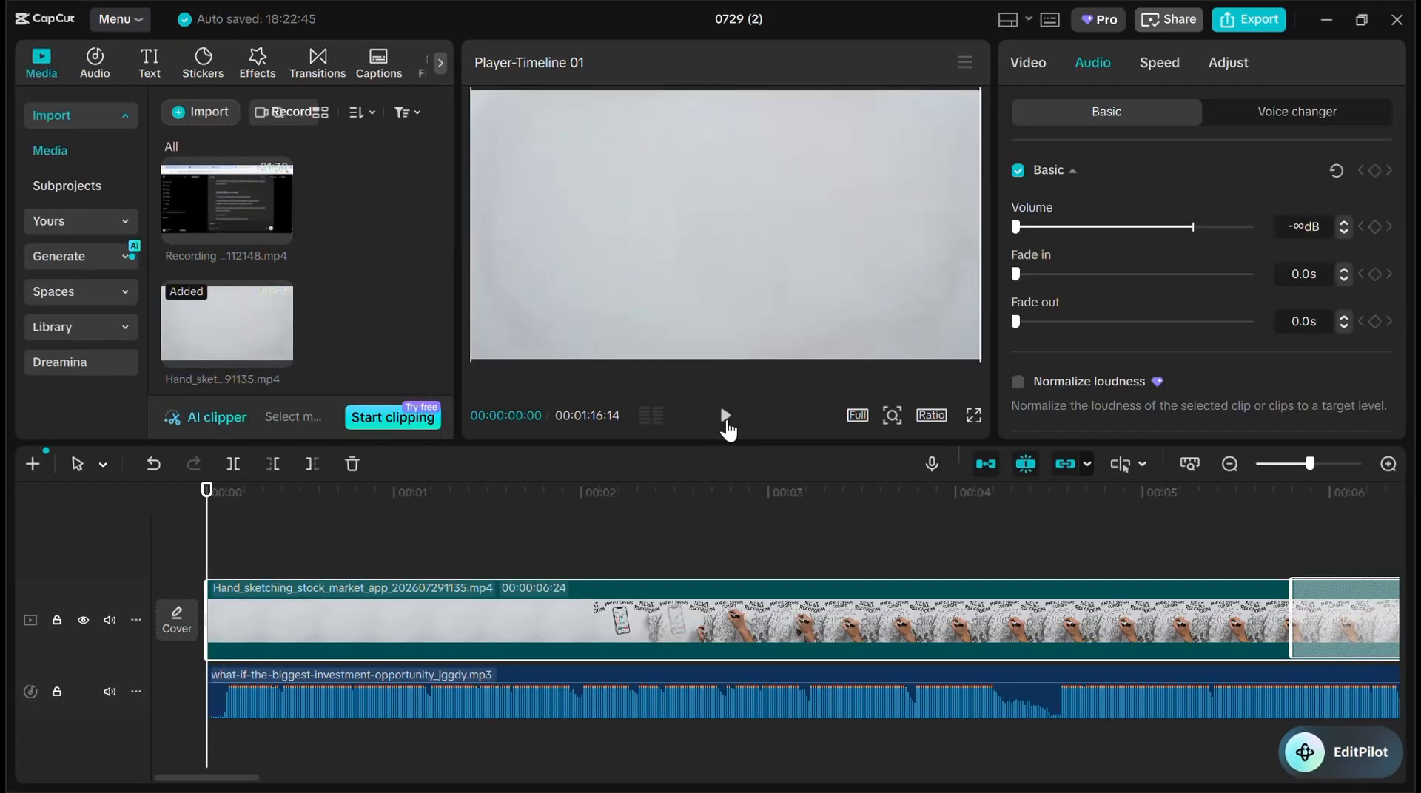
Play the edited video from the beginning to review the clips, transitions and voiceover.
left_click(724, 420)
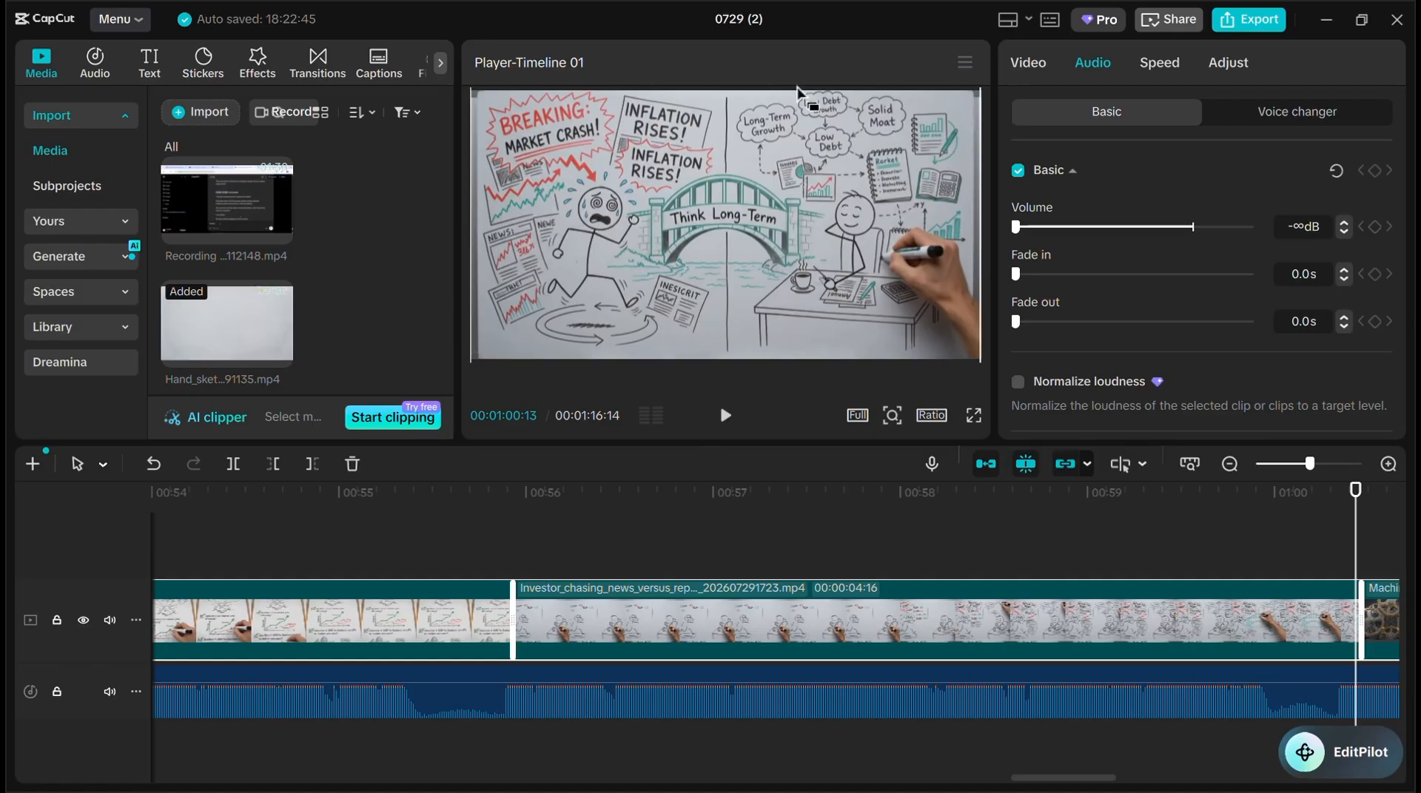
key("Home")
left_click(725, 417)
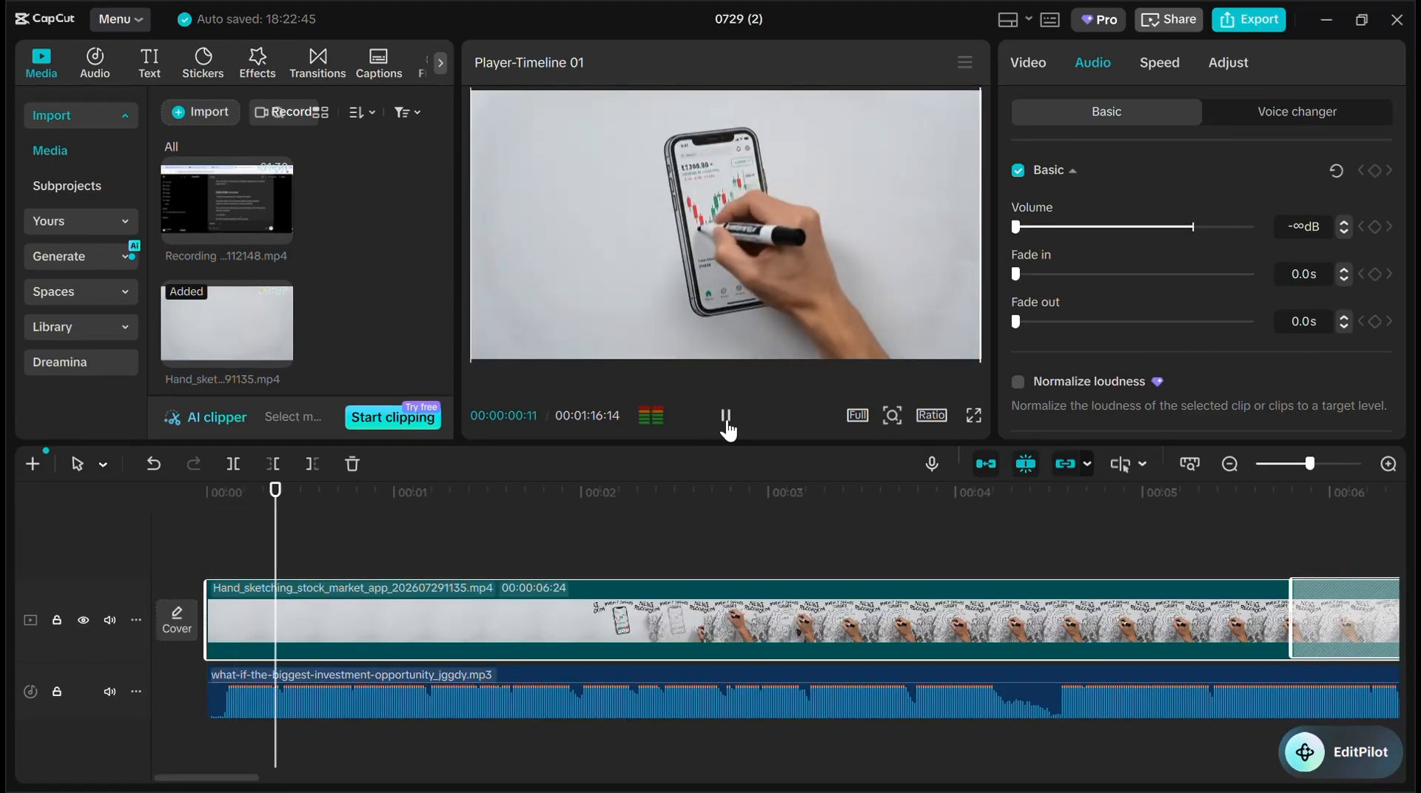